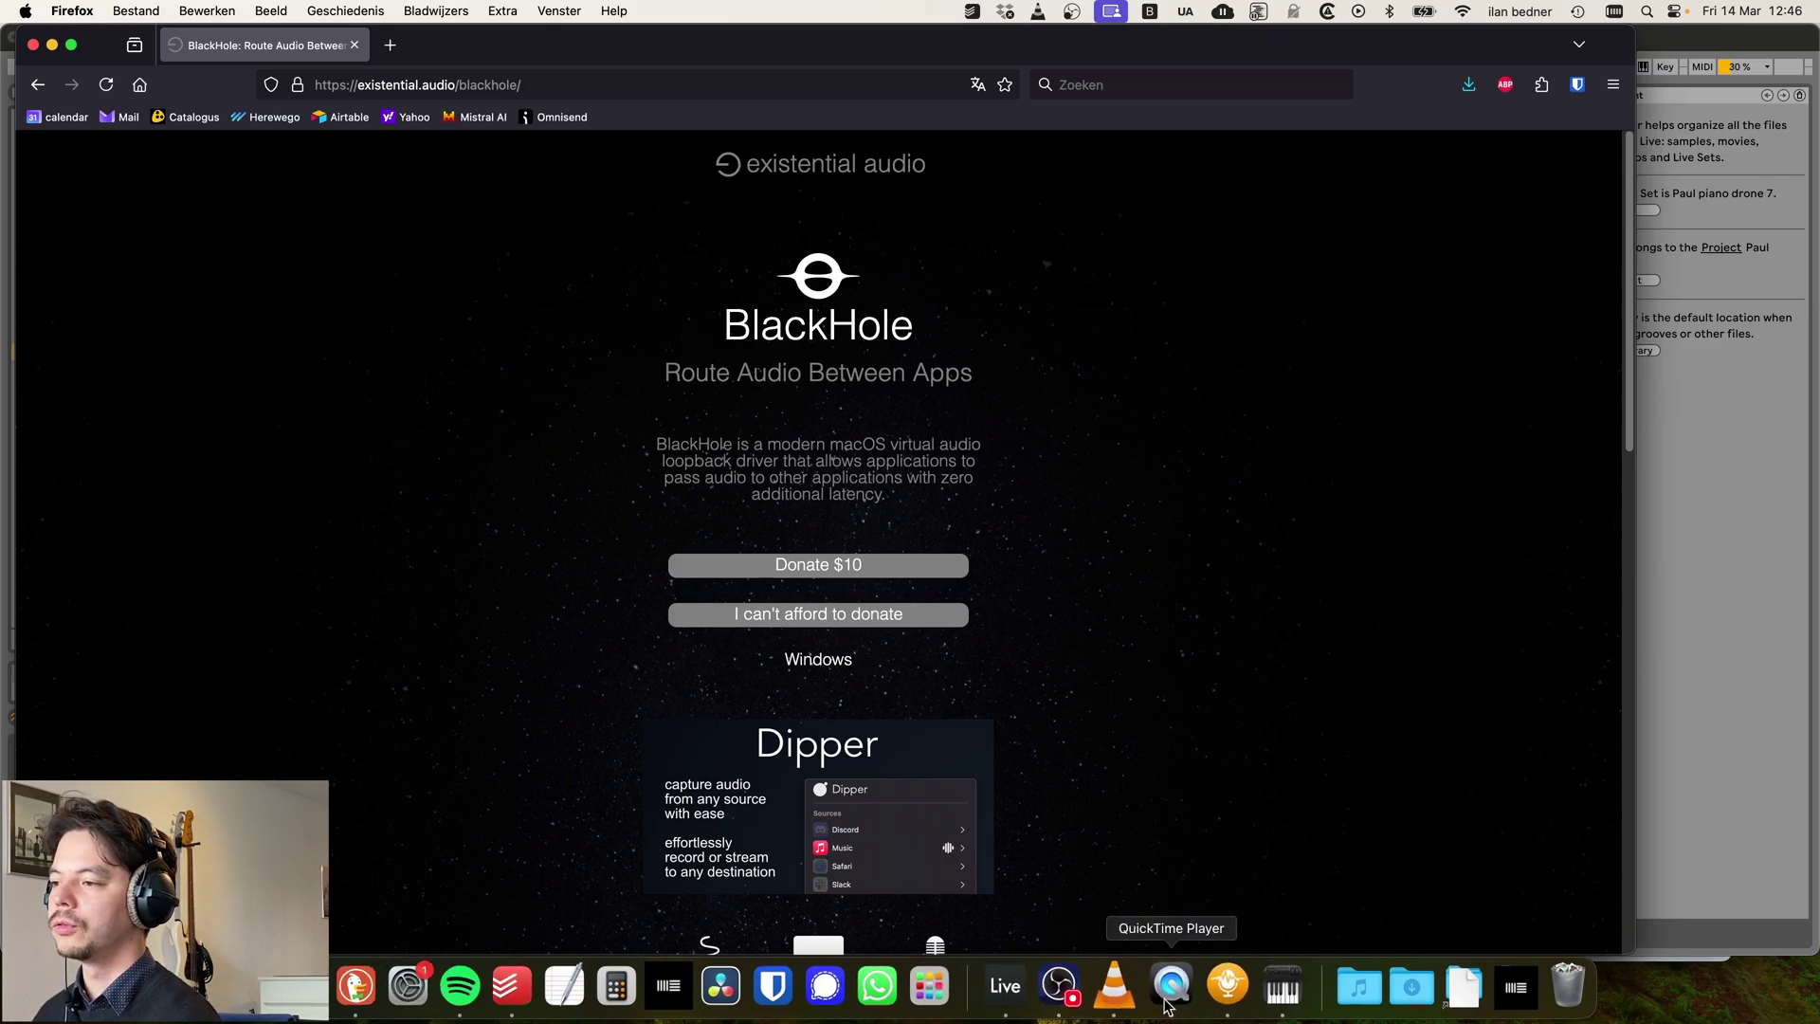
# - Launch Audio MIDI Setup and create an aggregate device including BlackHole 2ch alongside Scarlett 18i20 USB
pyautogui.click(1274, 988)
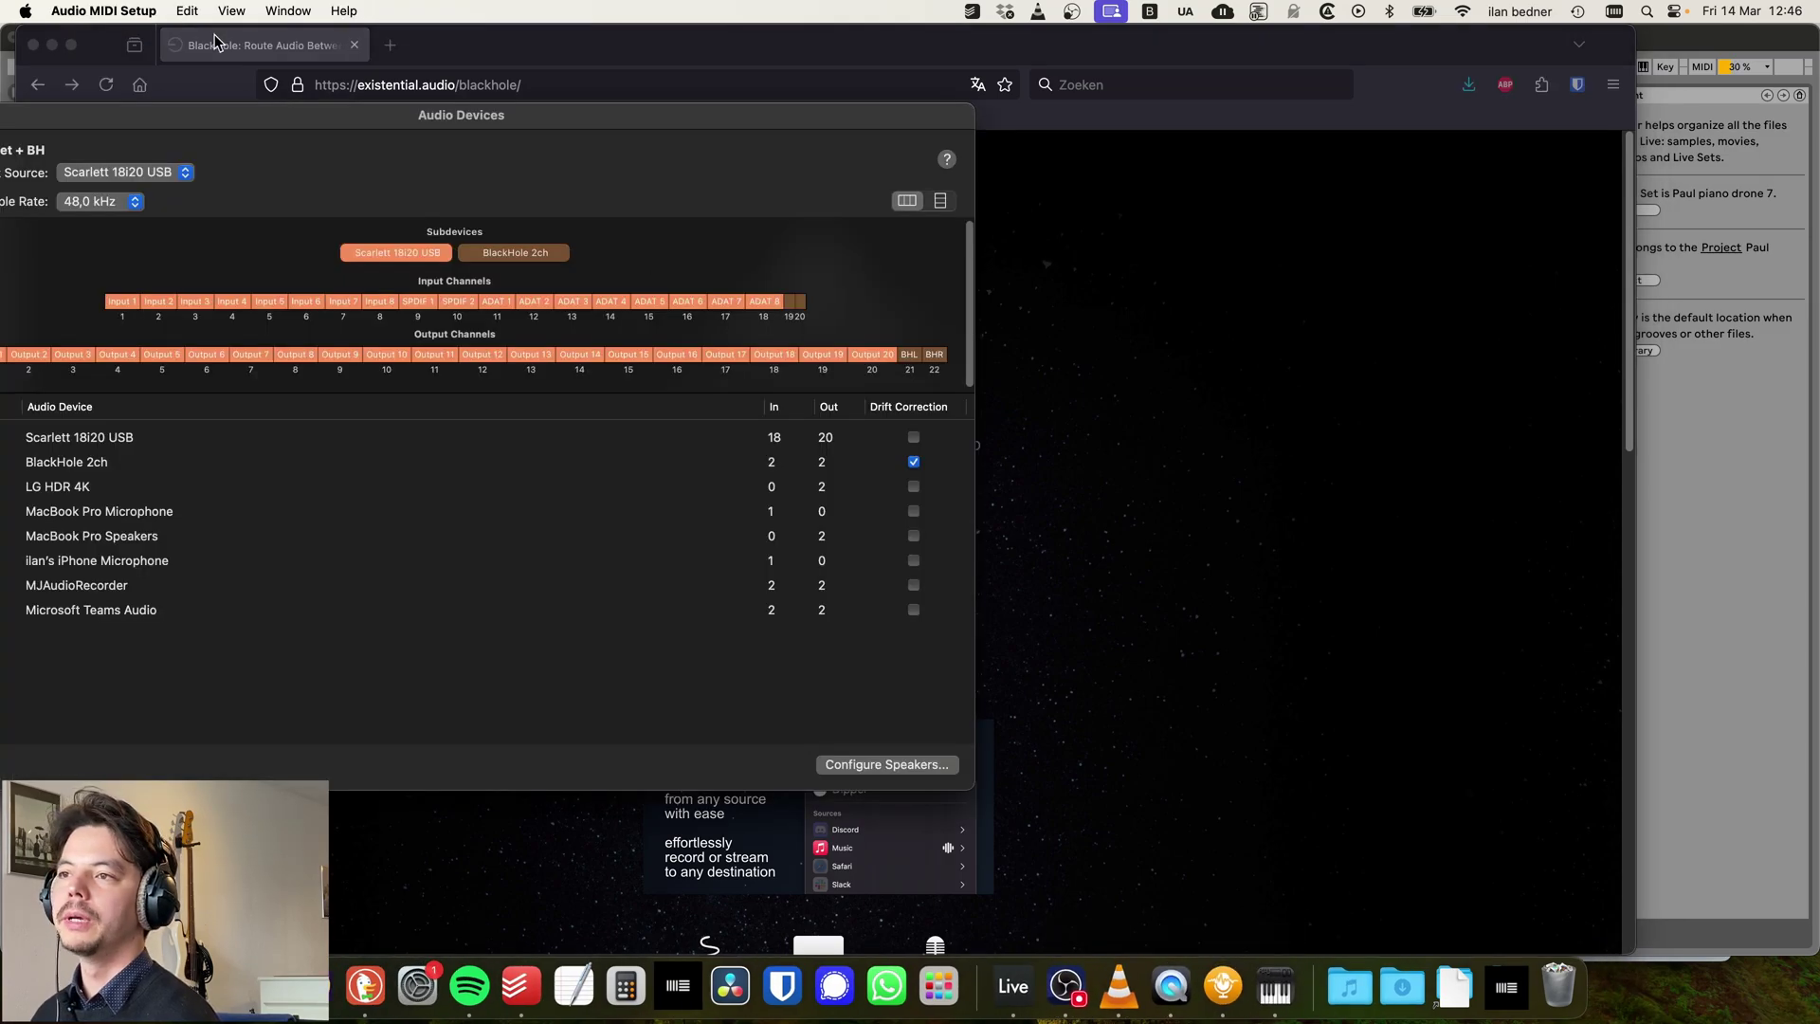
pyautogui.moveTo(266, 109); pyautogui.dragTo(764, 129)
pyautogui.press('super+space')
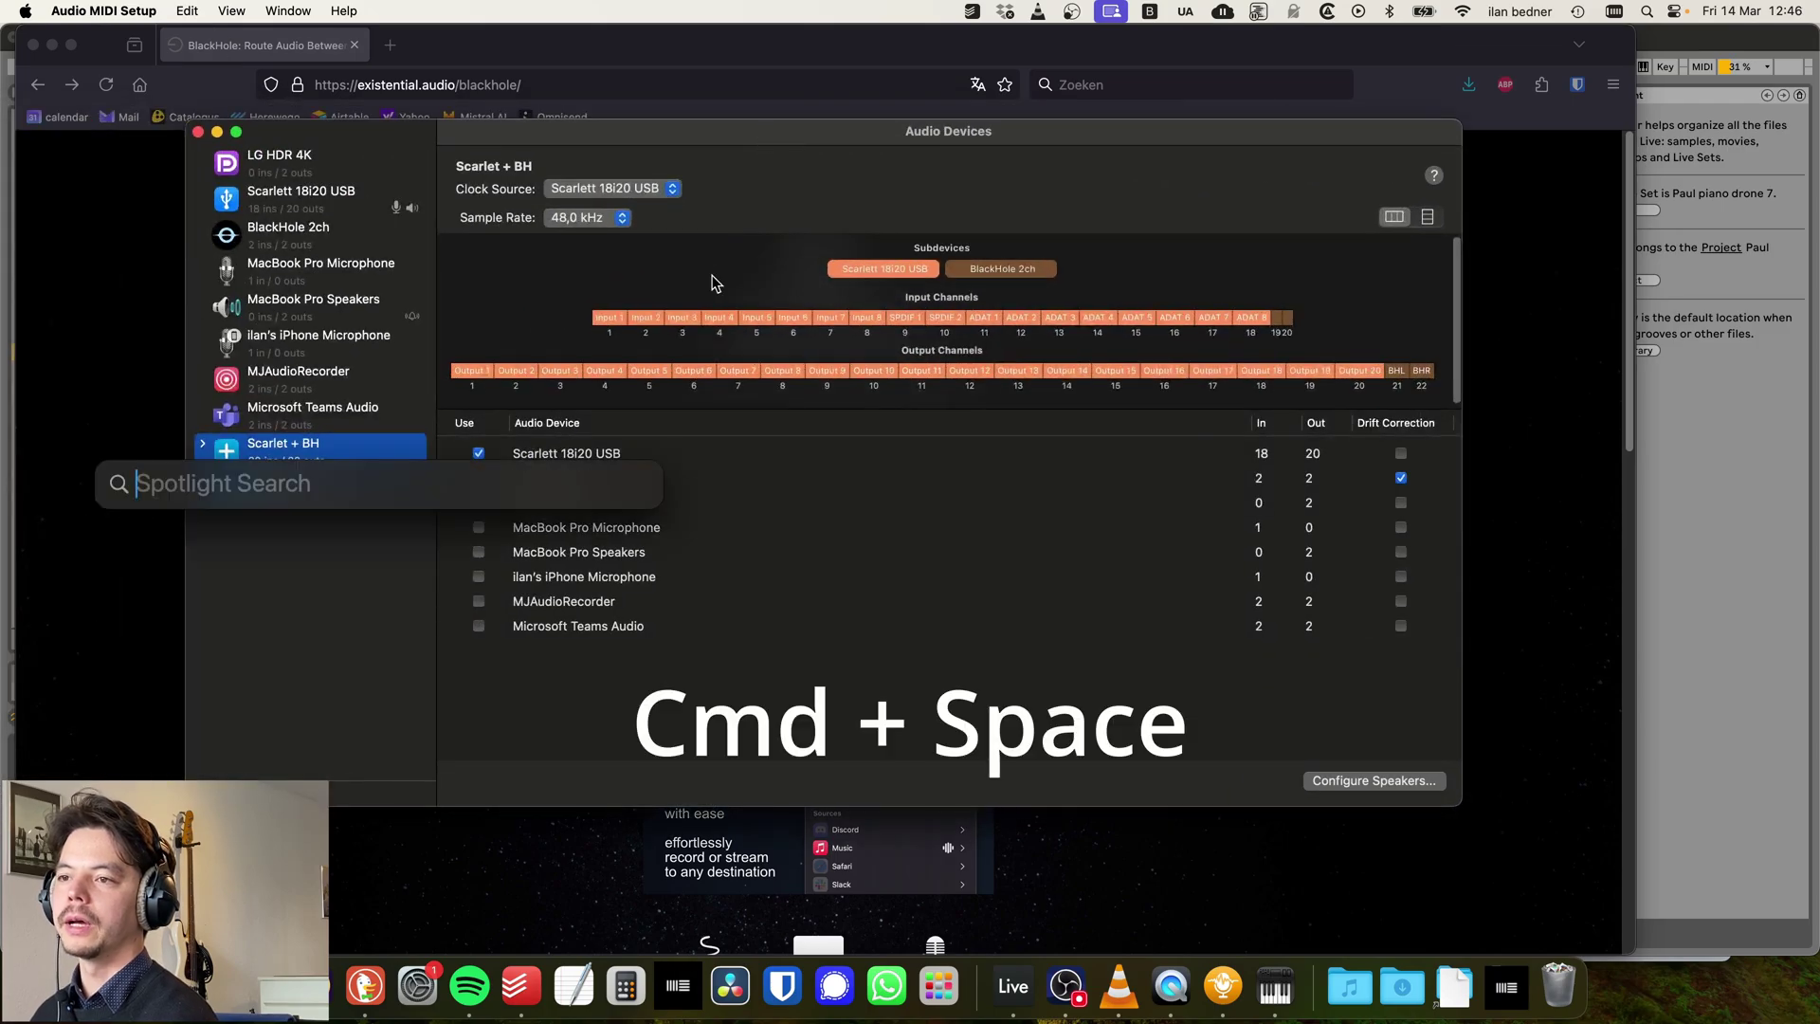
pyautogui.write('audio')
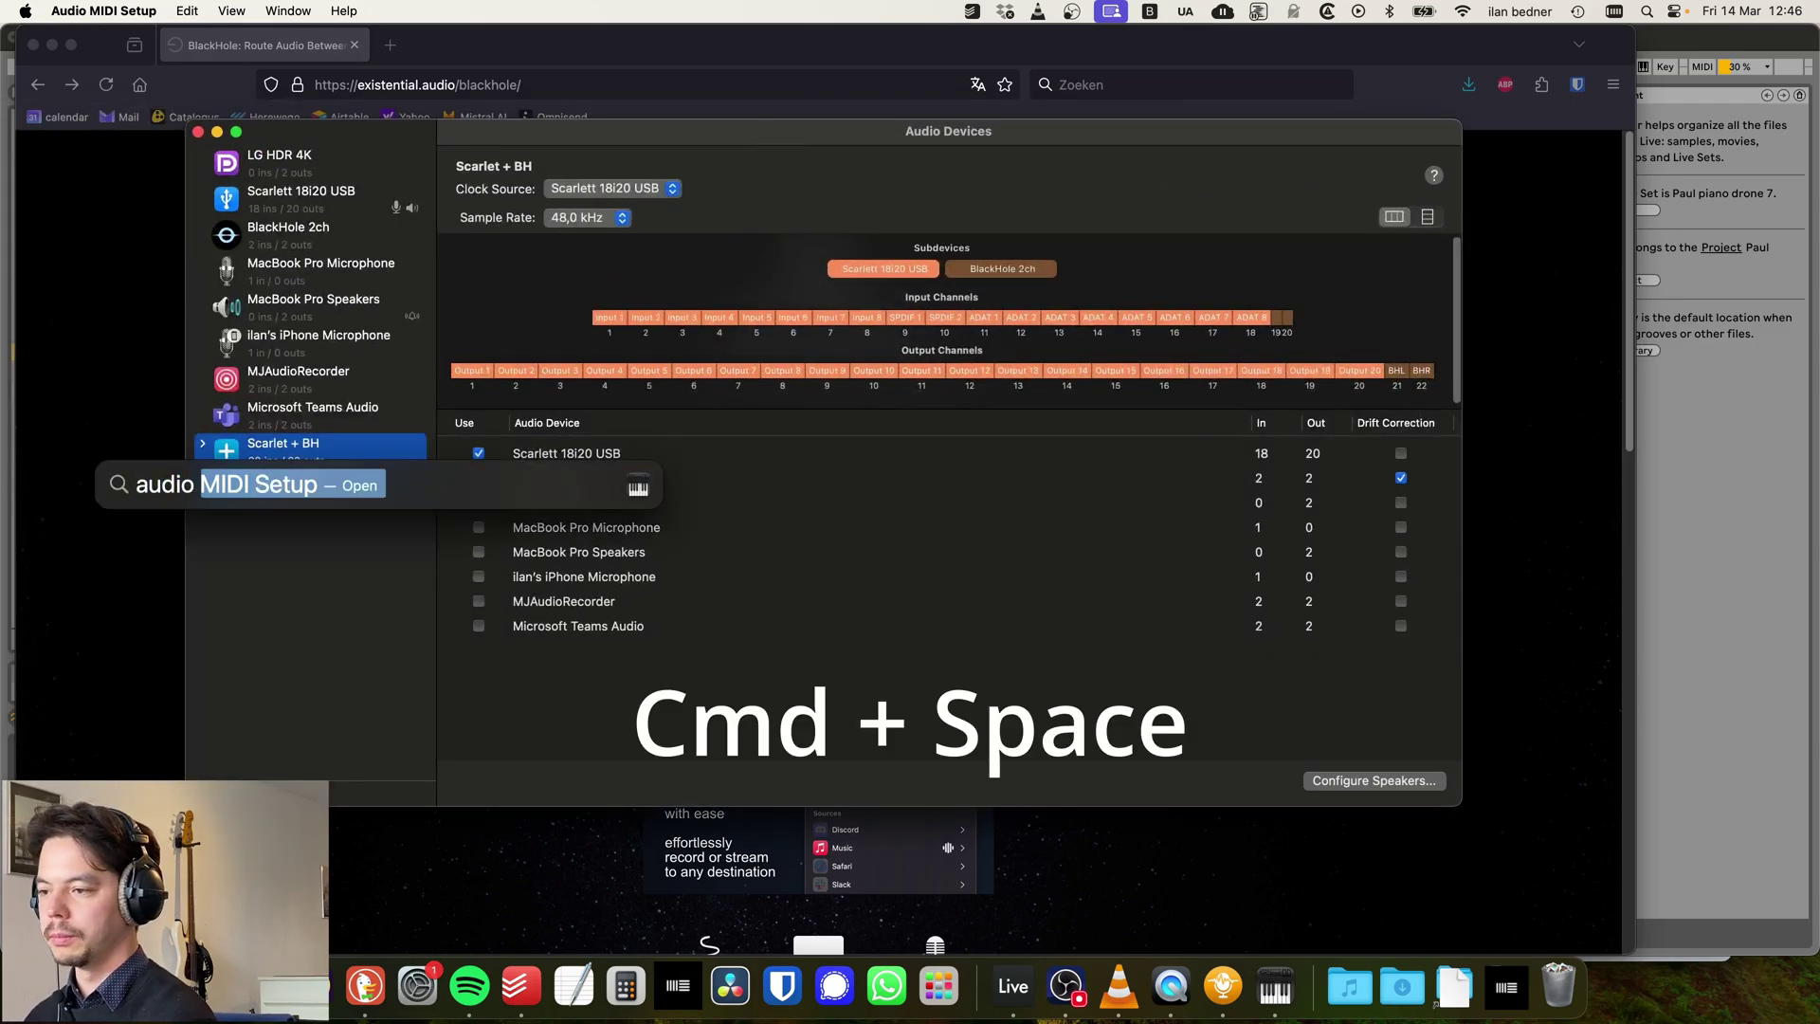
pyautogui.press('Return')
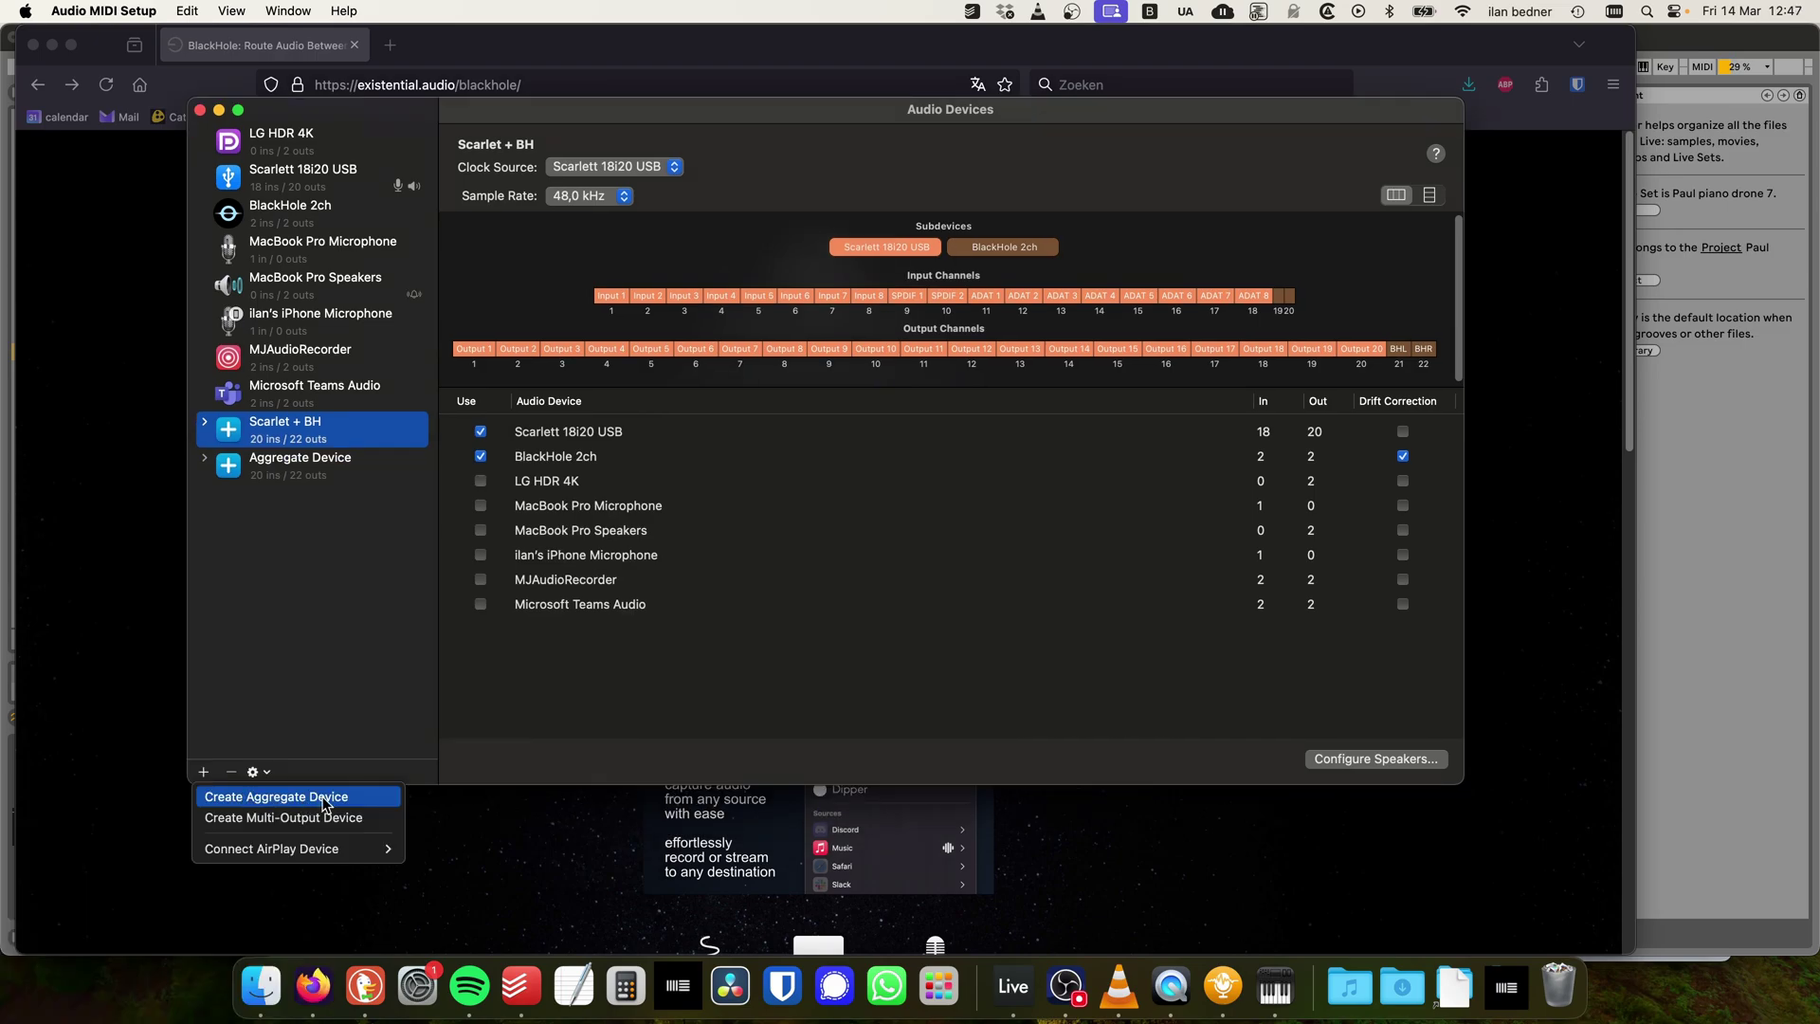
pyautogui.click(325, 799)
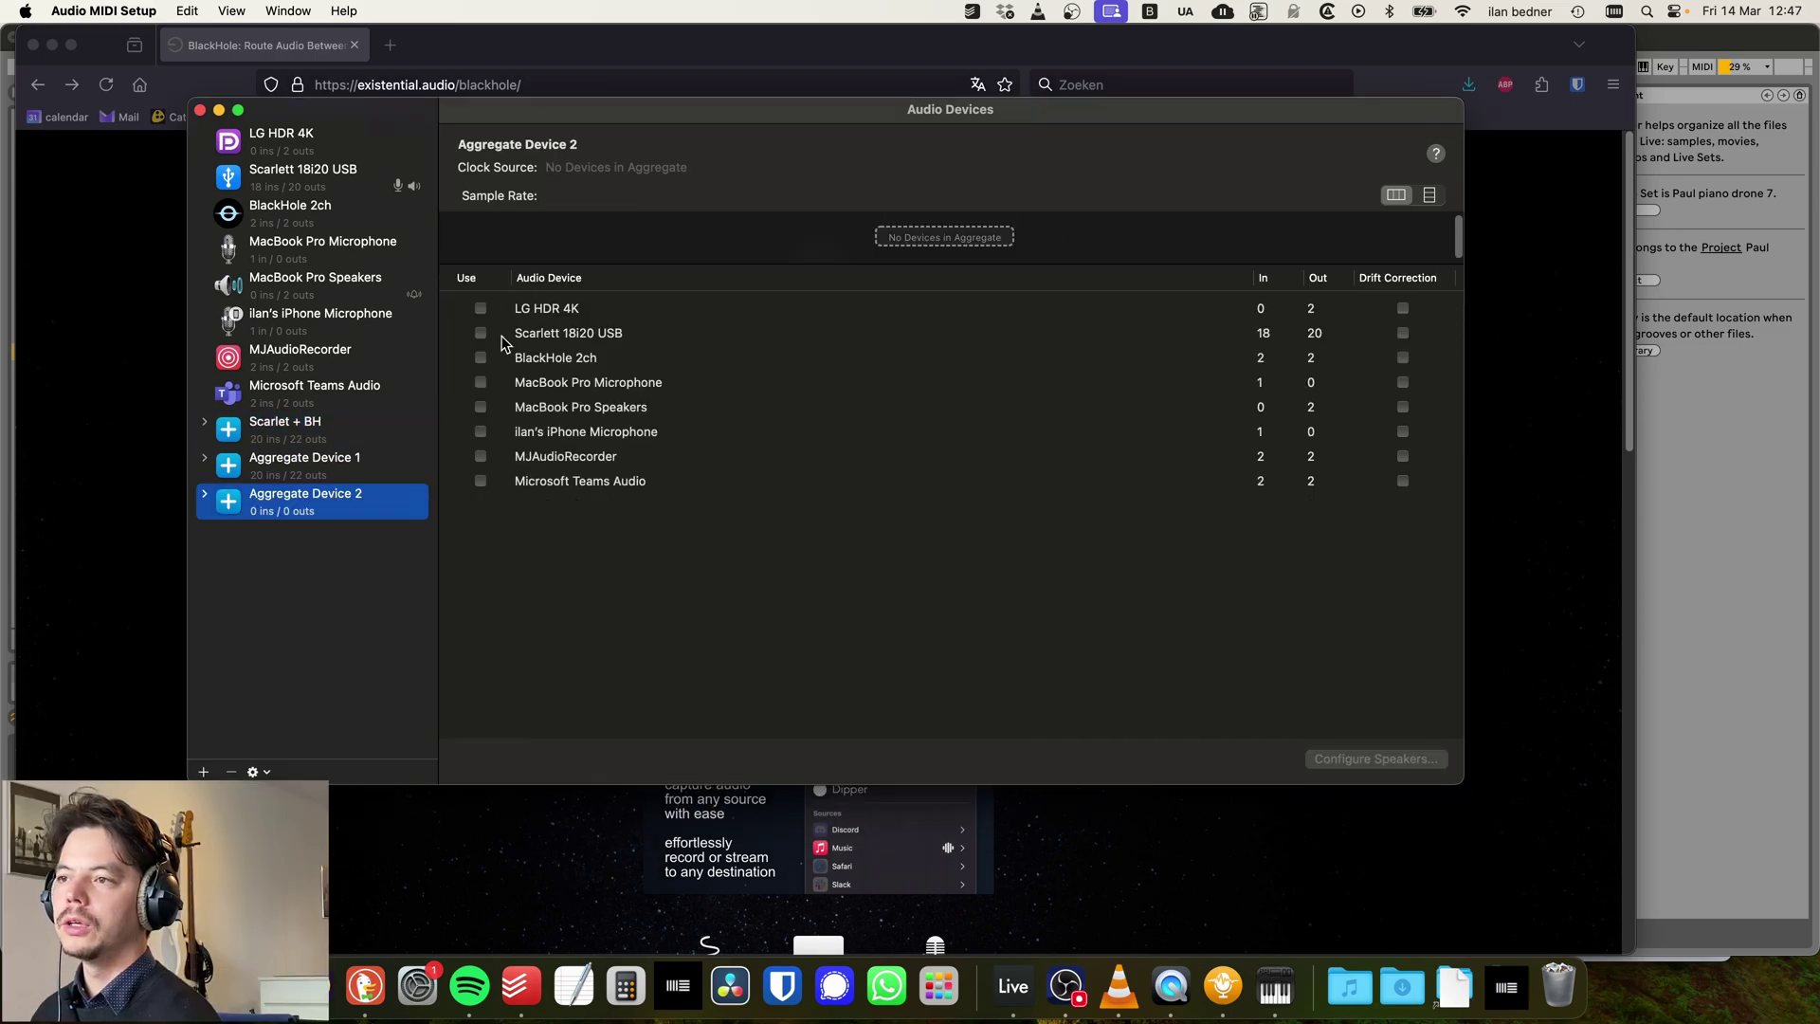
pyautogui.click(481, 358)
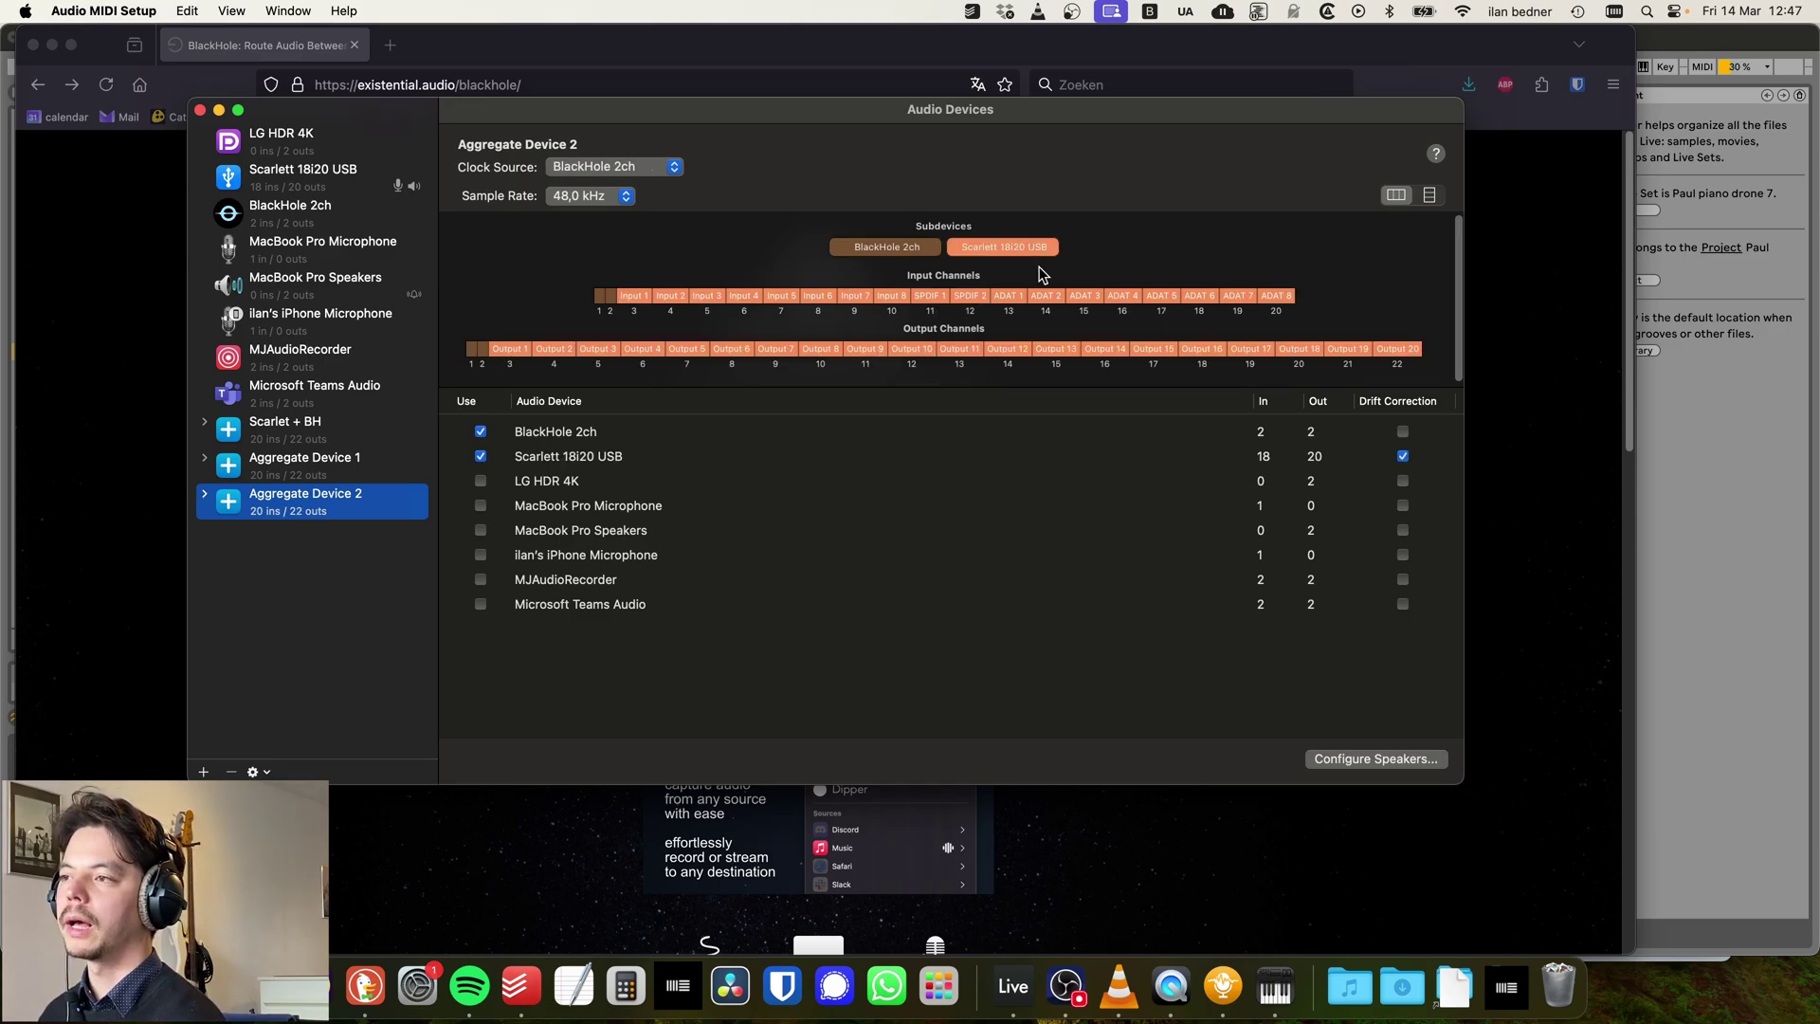
# - Move BlackHole 2ch after Scarlett 18i20 USB and label output channel 21 'BH'
pyautogui.click(871, 249)
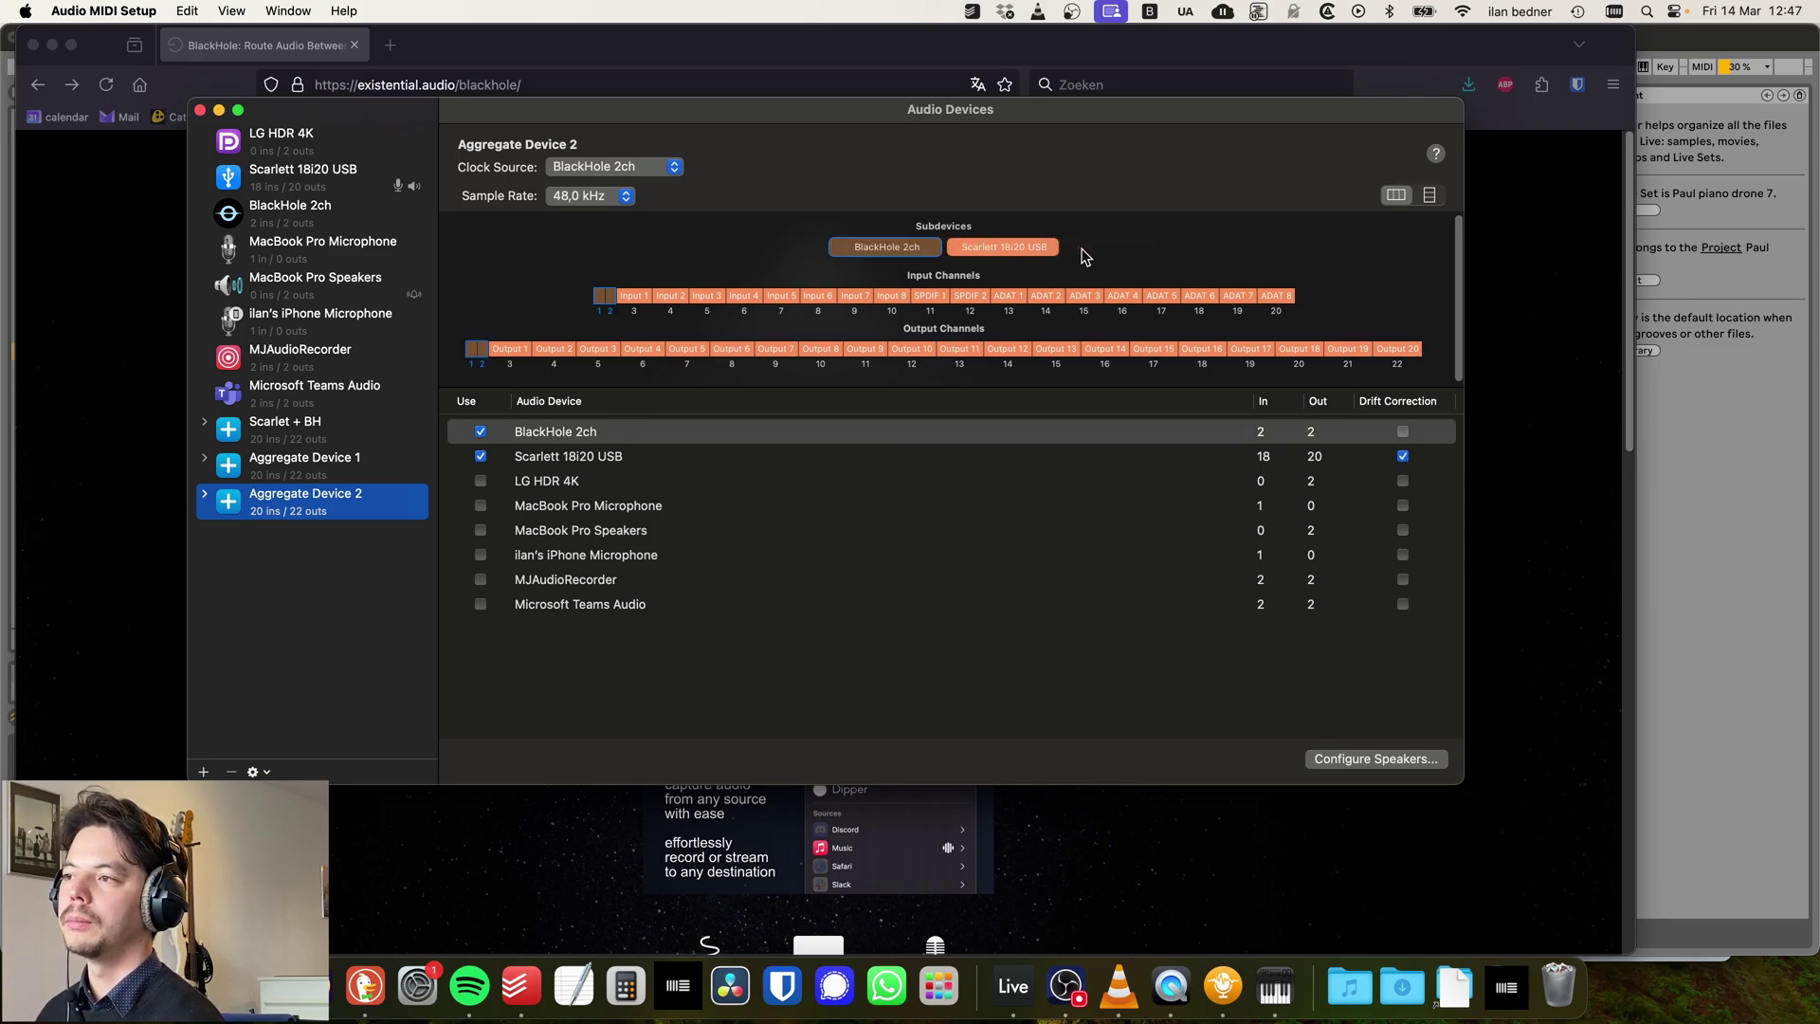
pyautogui.moveTo(865, 248); pyautogui.dragTo(1067, 249)
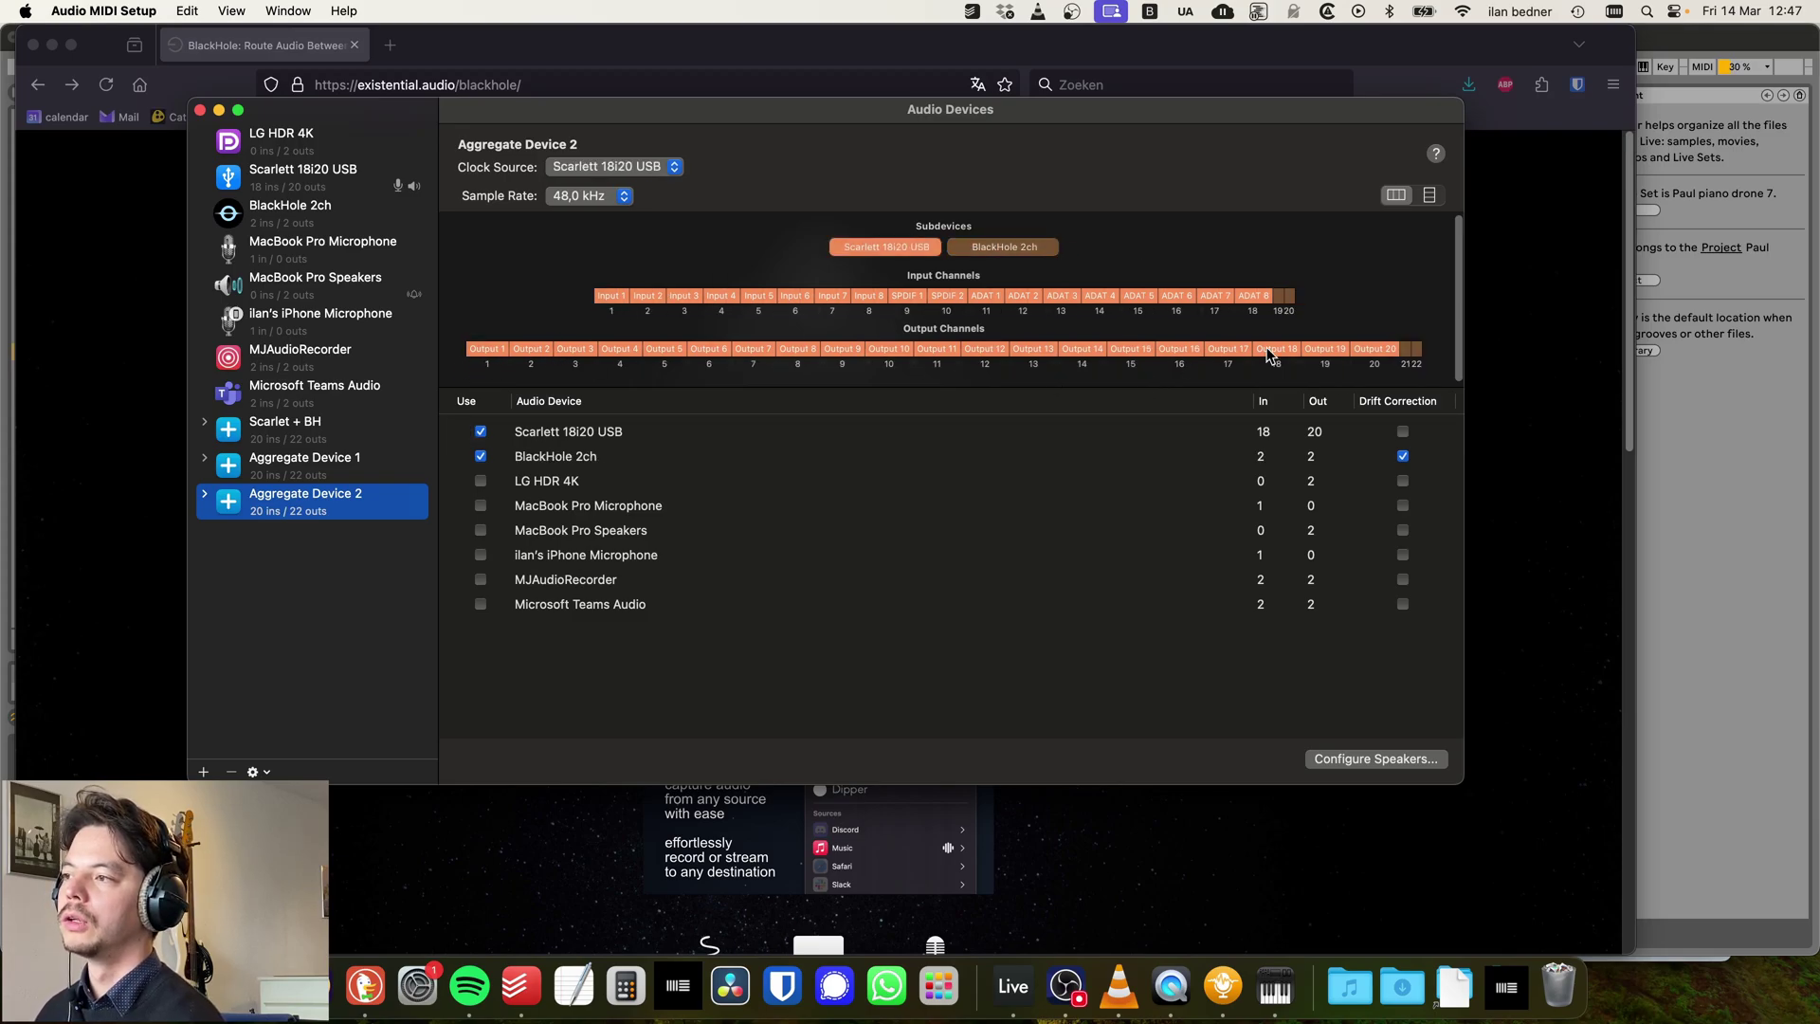
pyautogui.doubleClick(1407, 350)
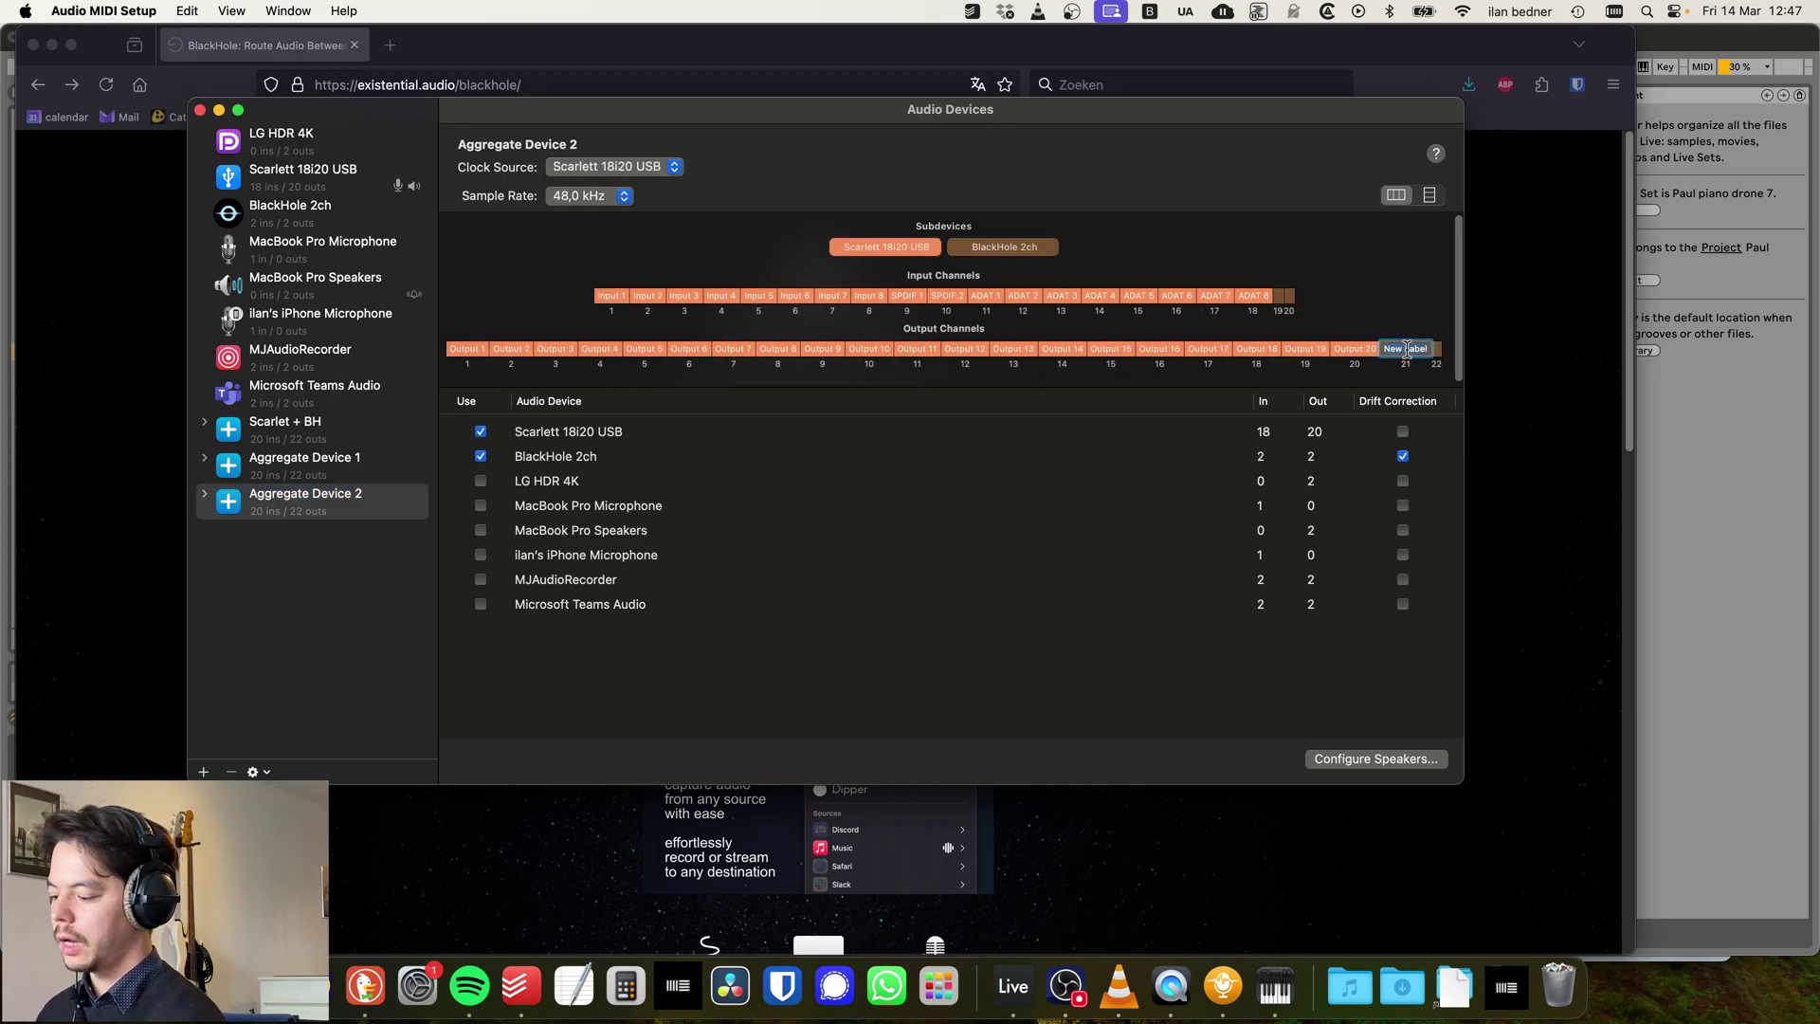
pyautogui.write('BH')
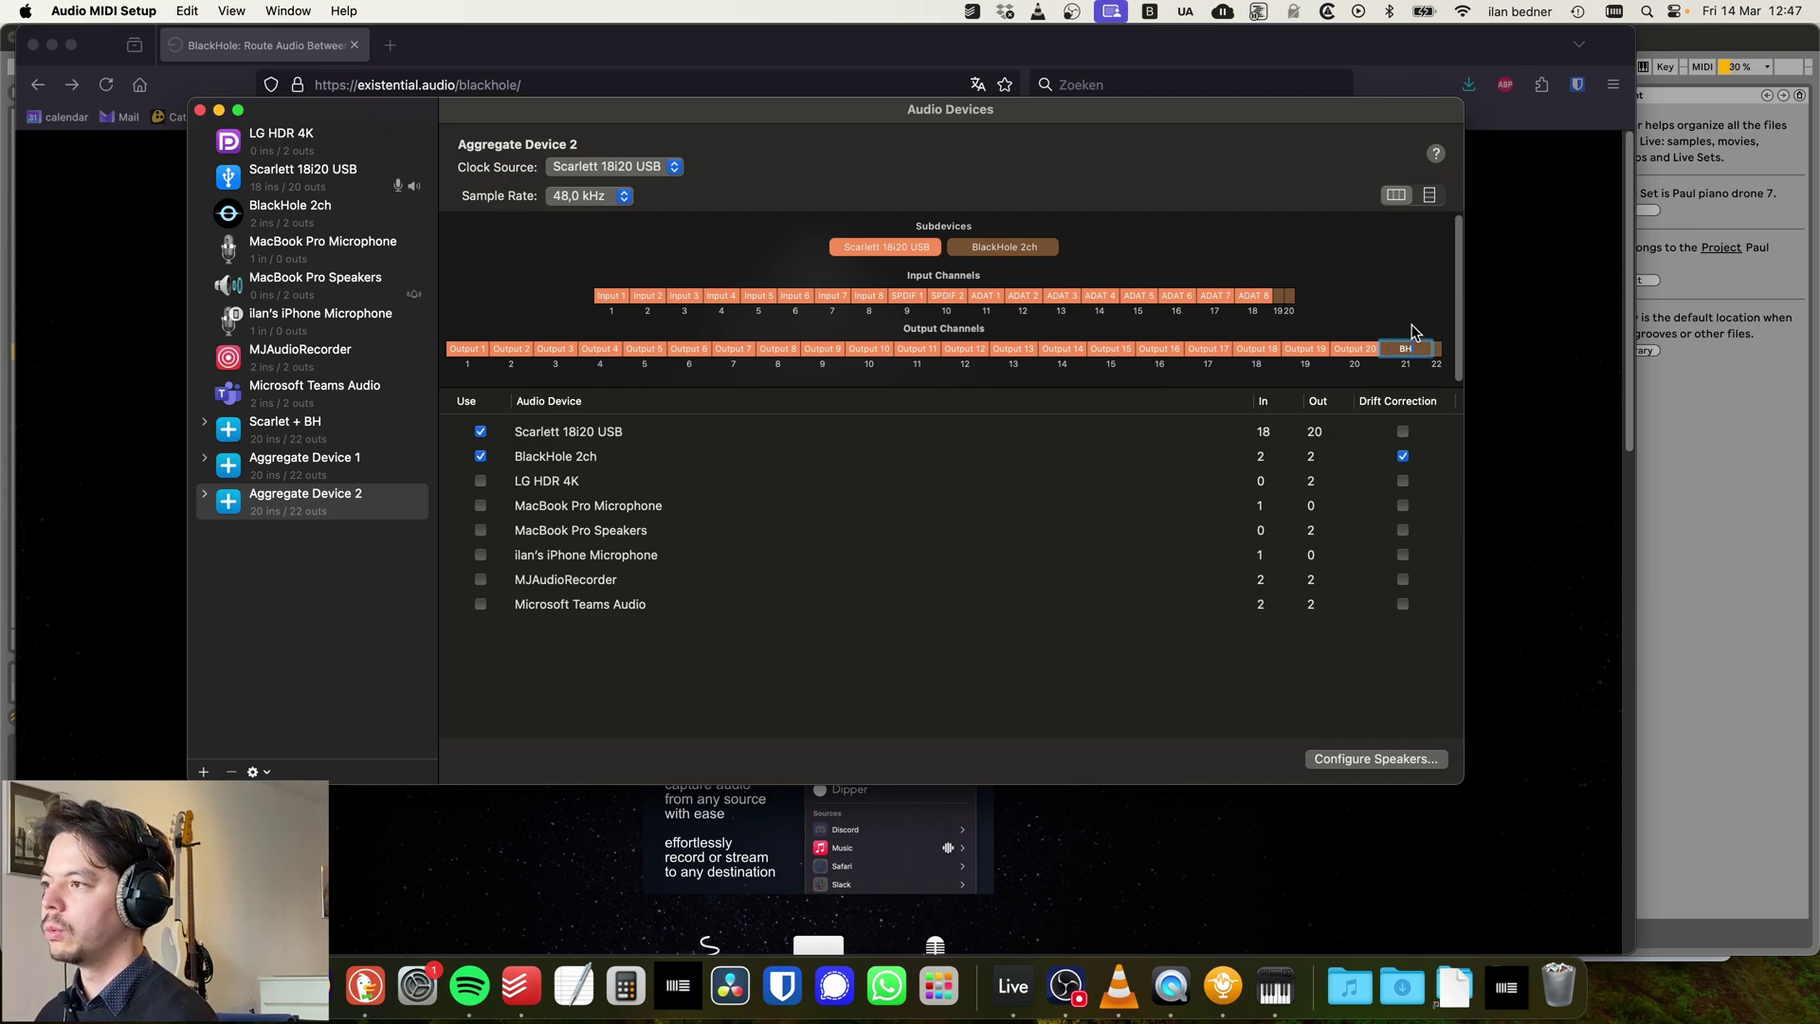
pyautogui.press('Return')
pyautogui.doubleClick(1427, 349)
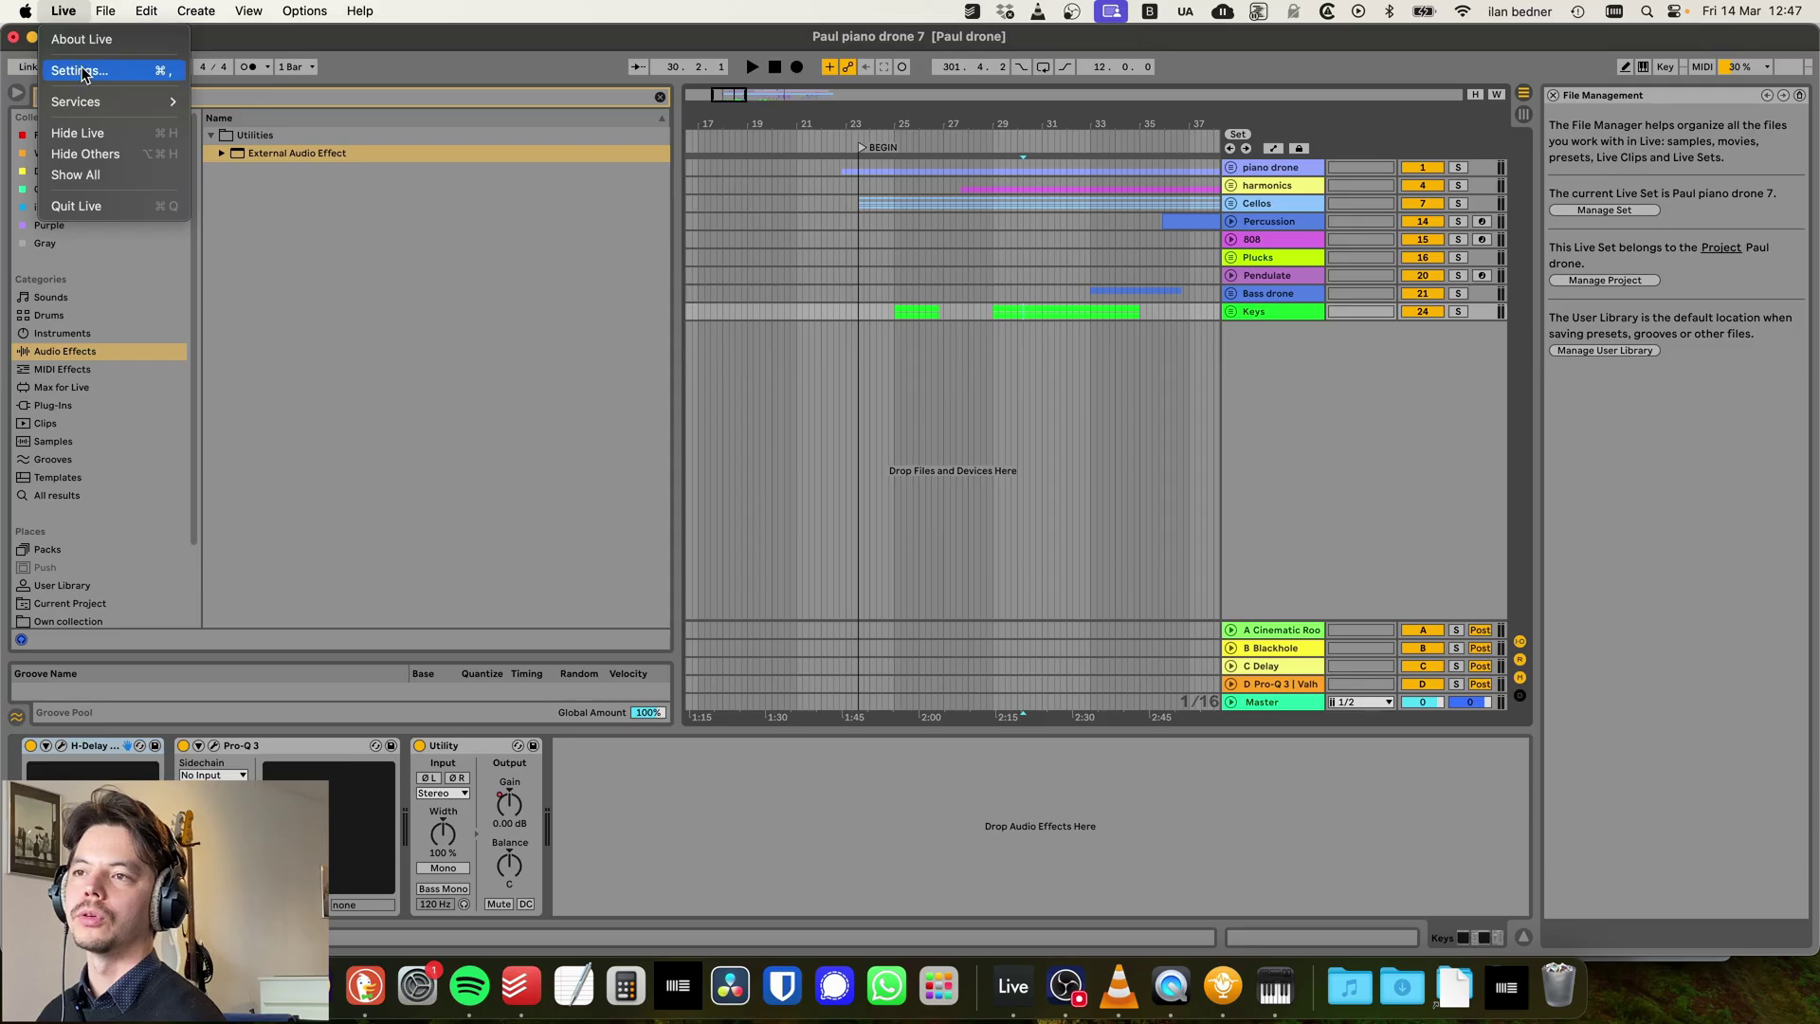
# - Set Live's audio output device to Scarlet + BH (20 In, 22 Out) and configure its outputs
pyautogui.click(85, 70)
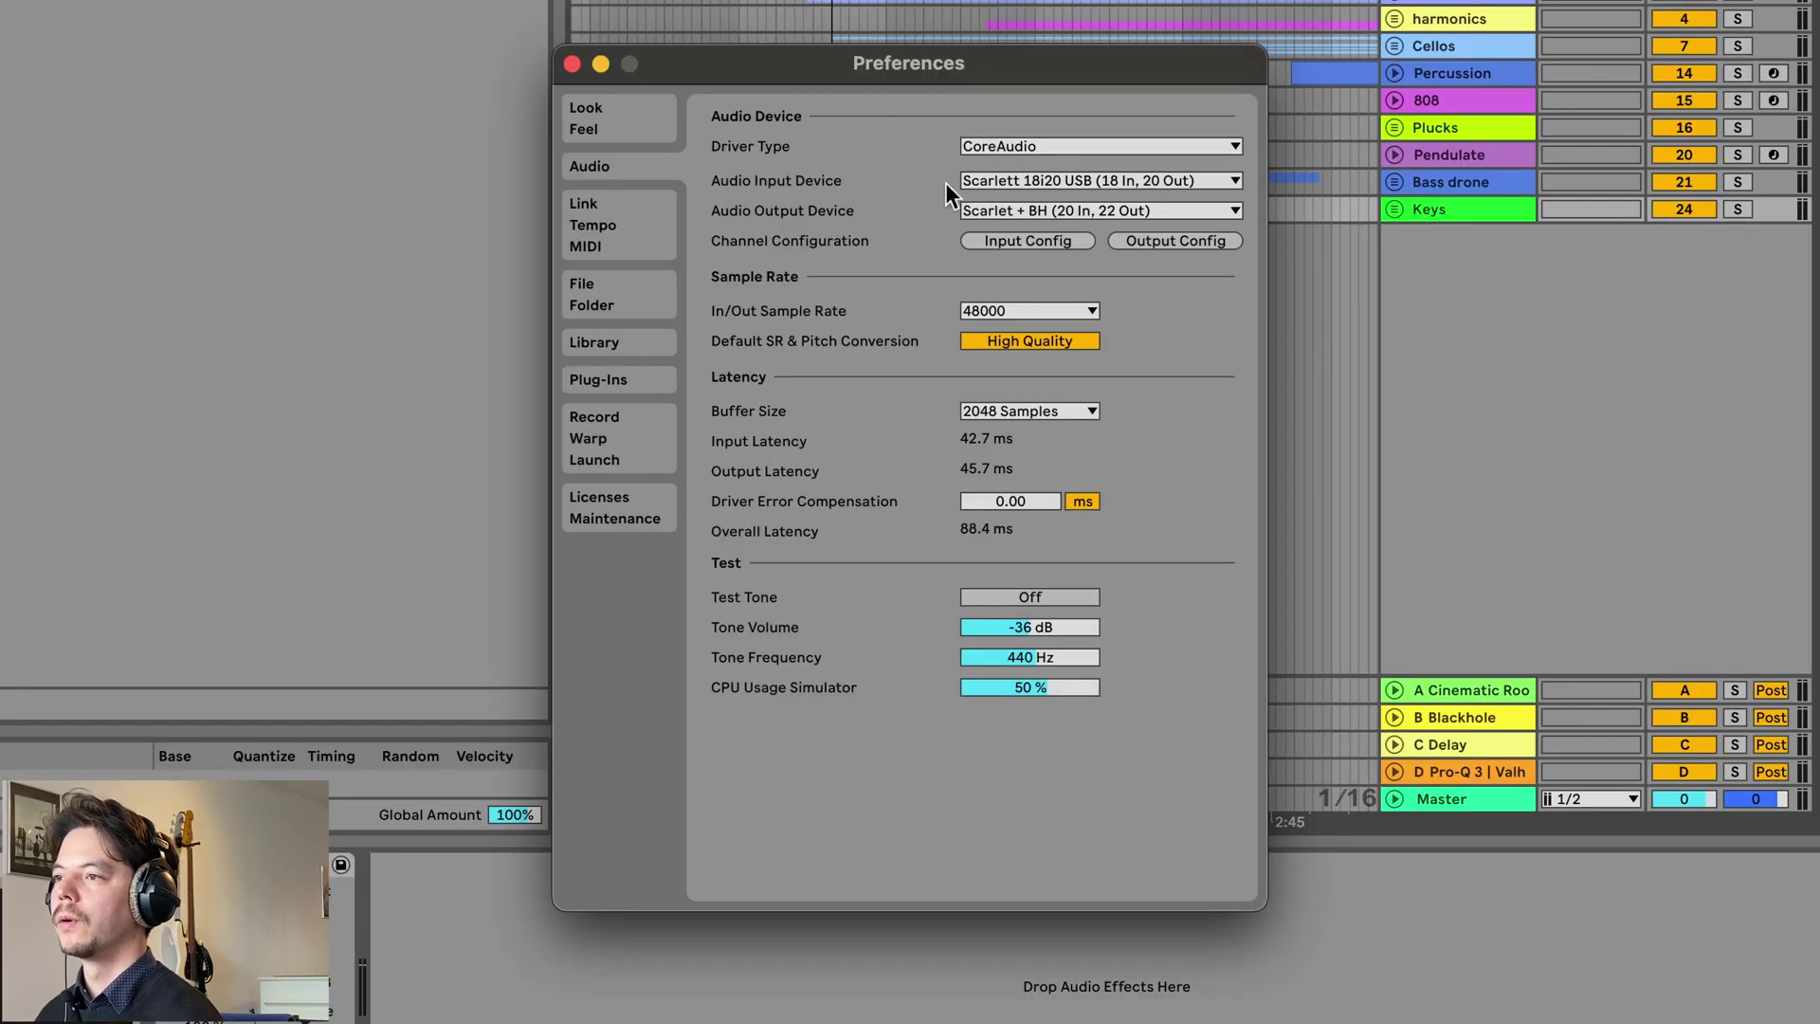
pyautogui.click(997, 209)
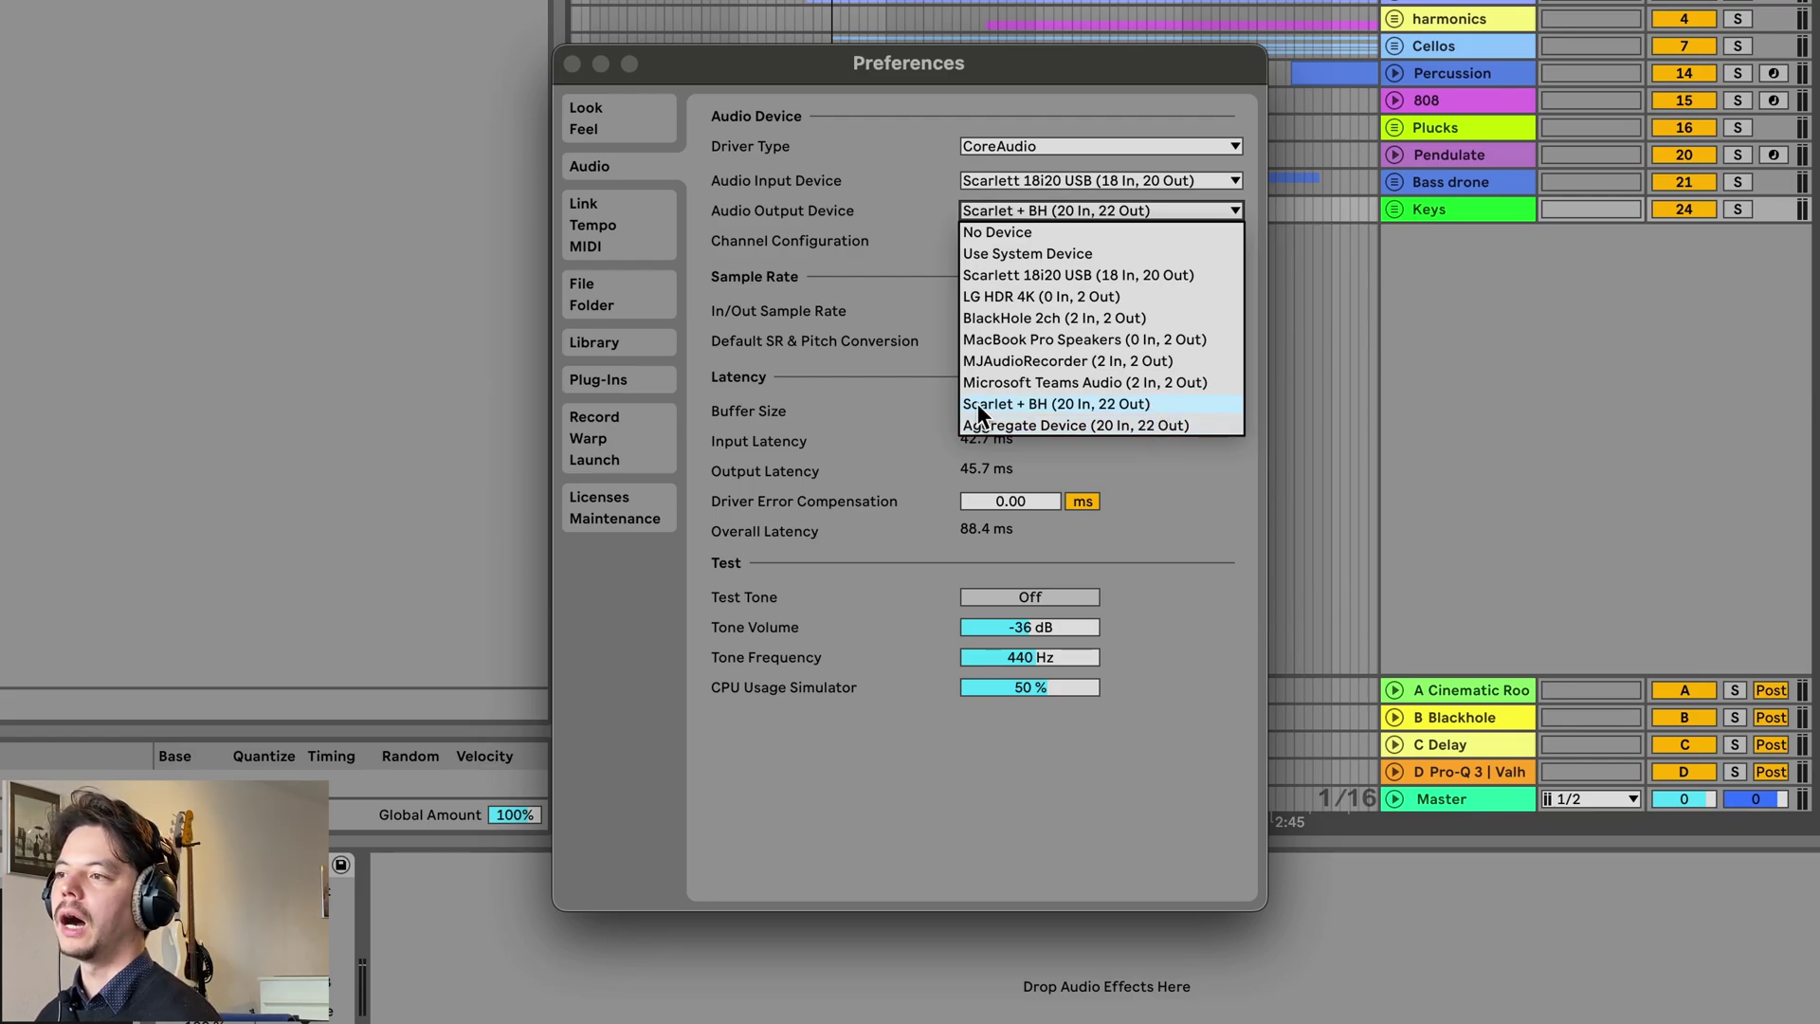
pyautogui.click(1059, 404)
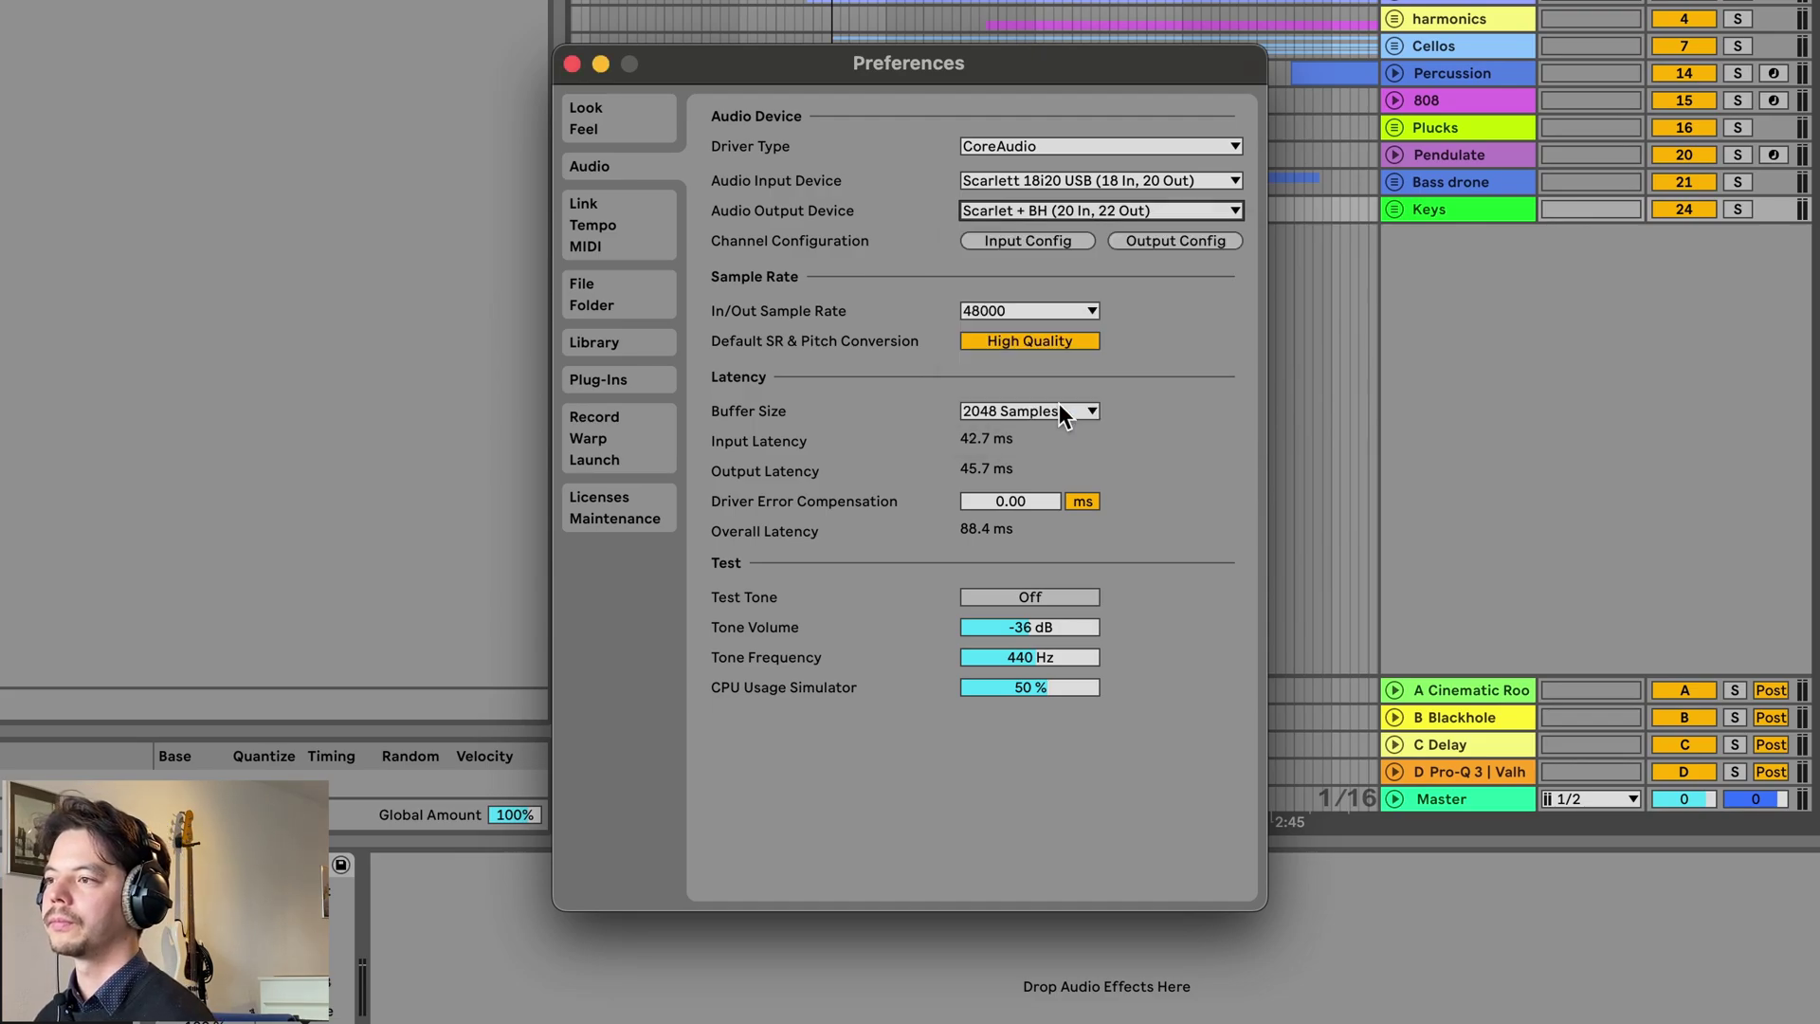
pyautogui.click(1184, 239)
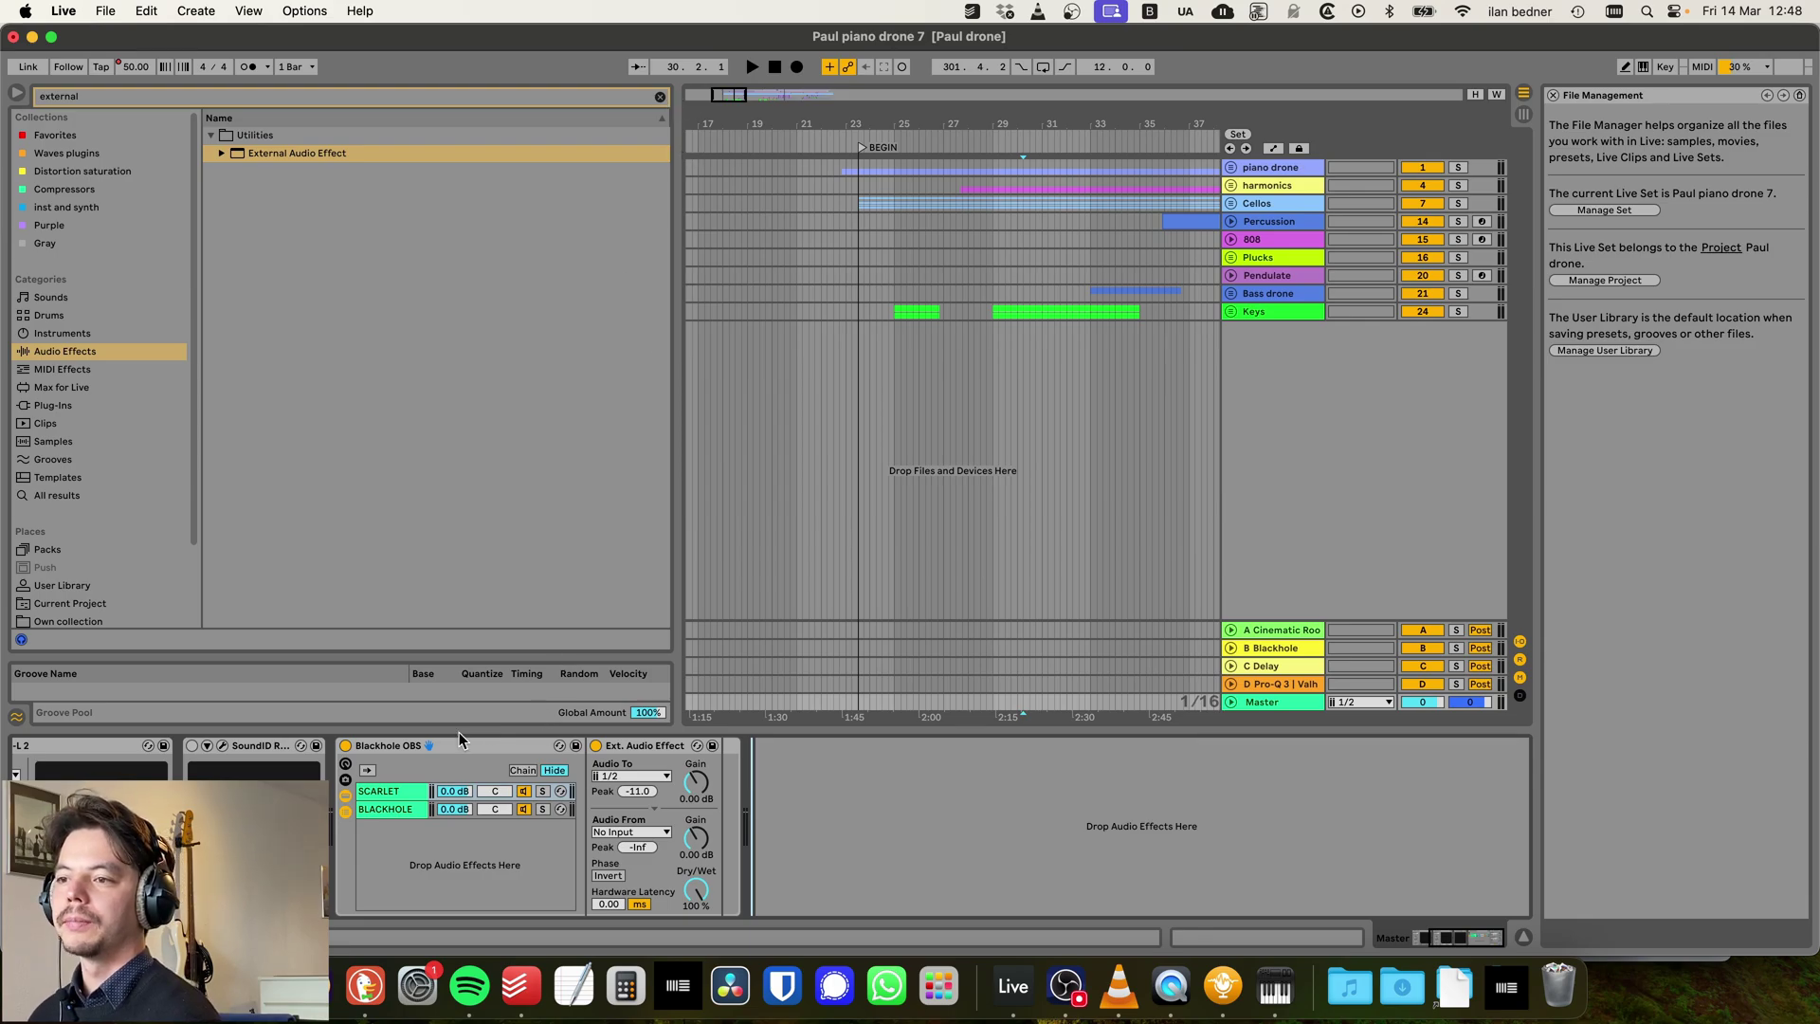
# - Check the SCARLET and BLACKHOLE chains, then add an Audio Effect Rack after Ext. Audio Effect
pyautogui.click(384, 794)
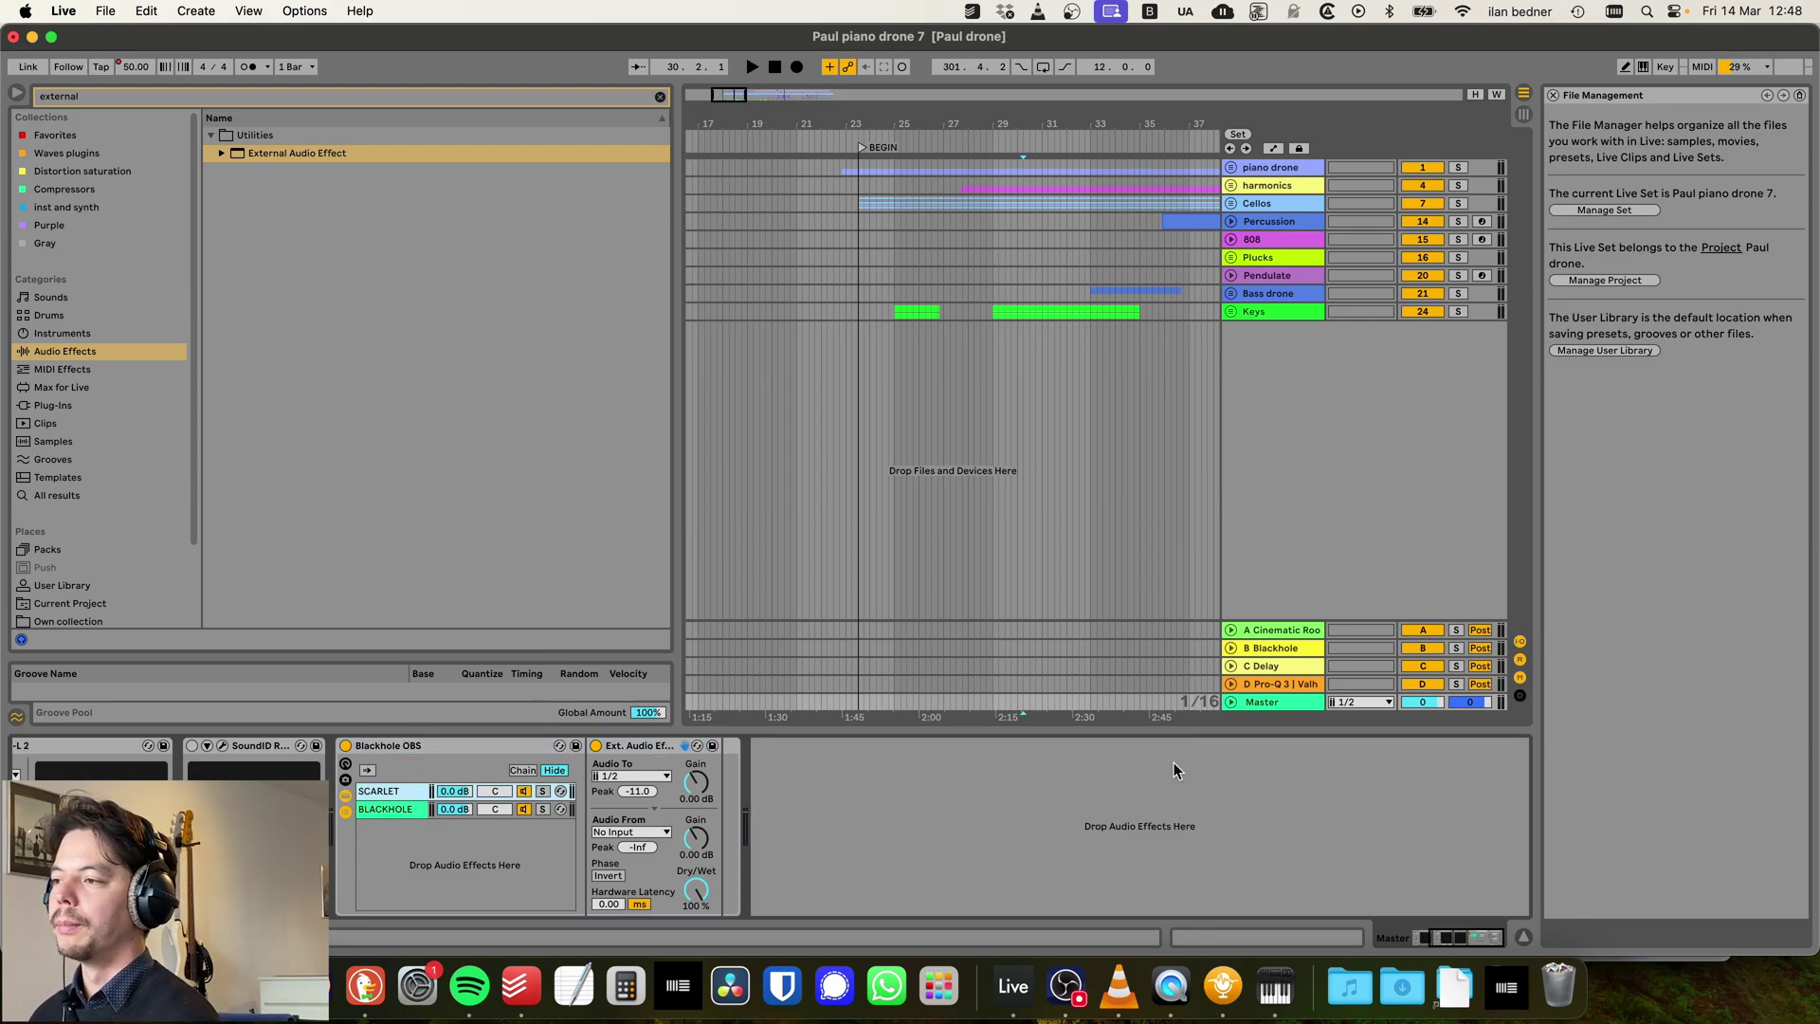
pyautogui.click(391, 811)
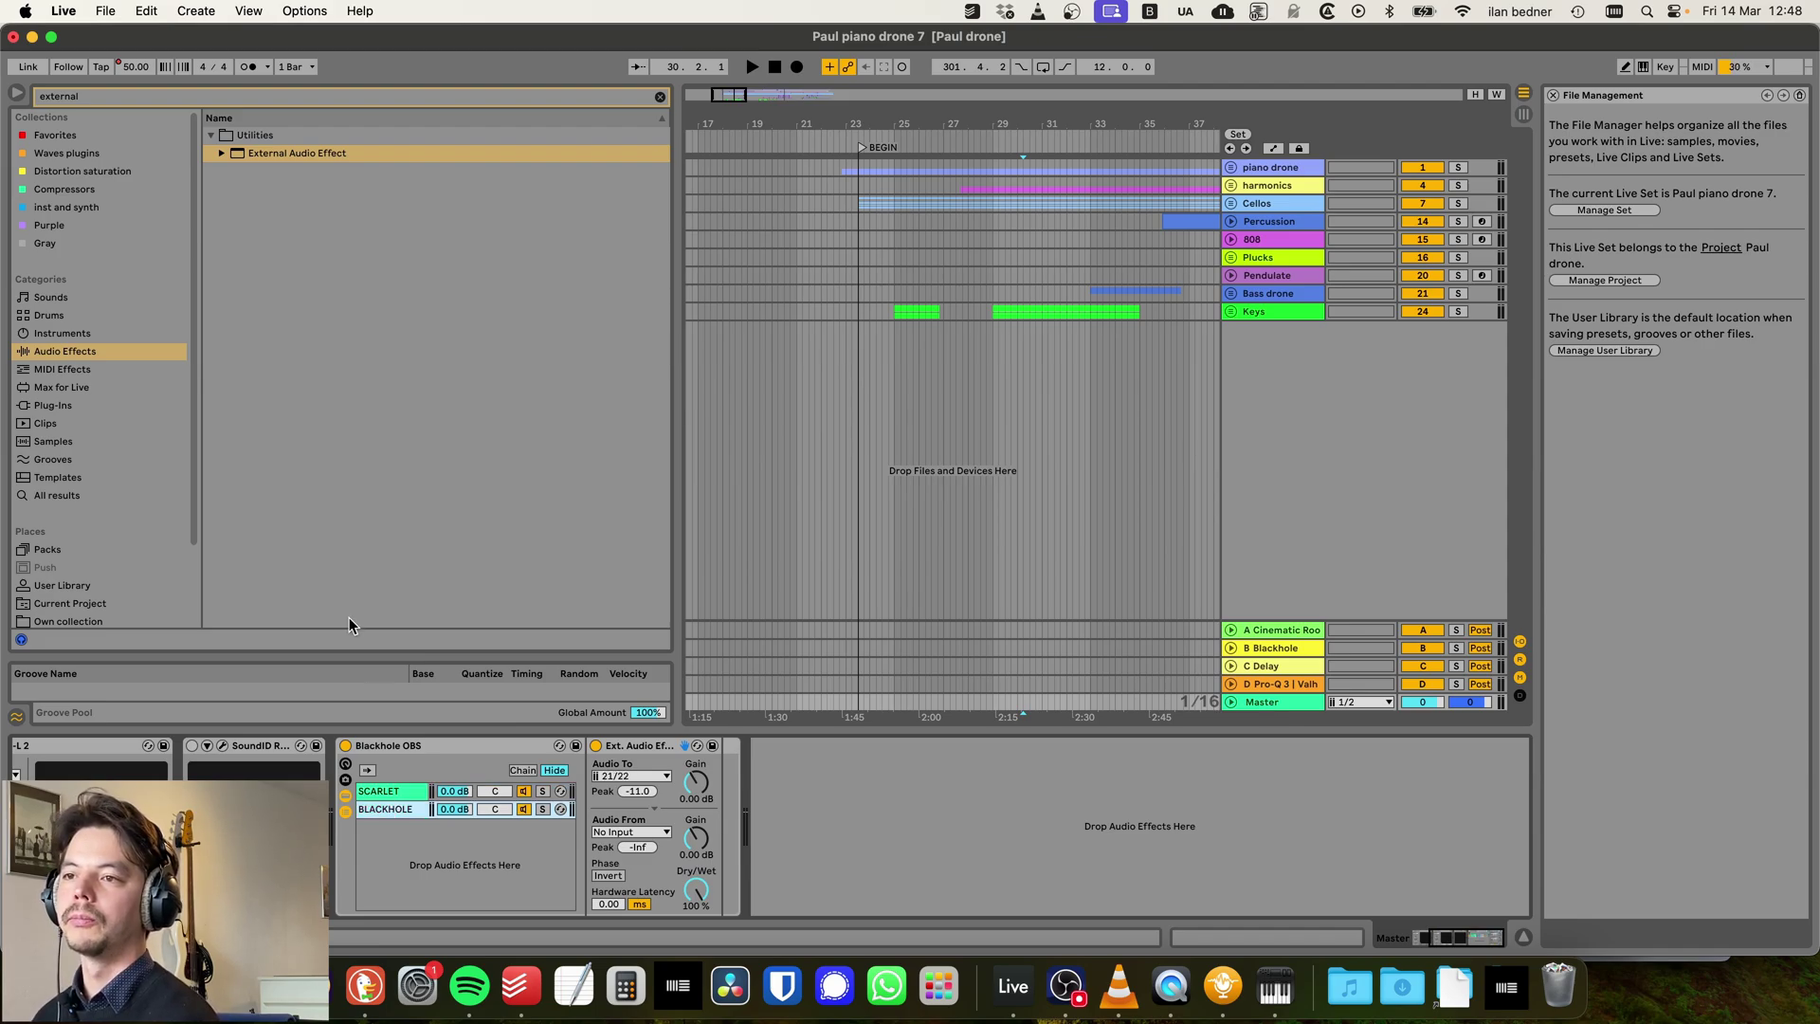
pyautogui.click(228, 96)
pyautogui.press('super+a')
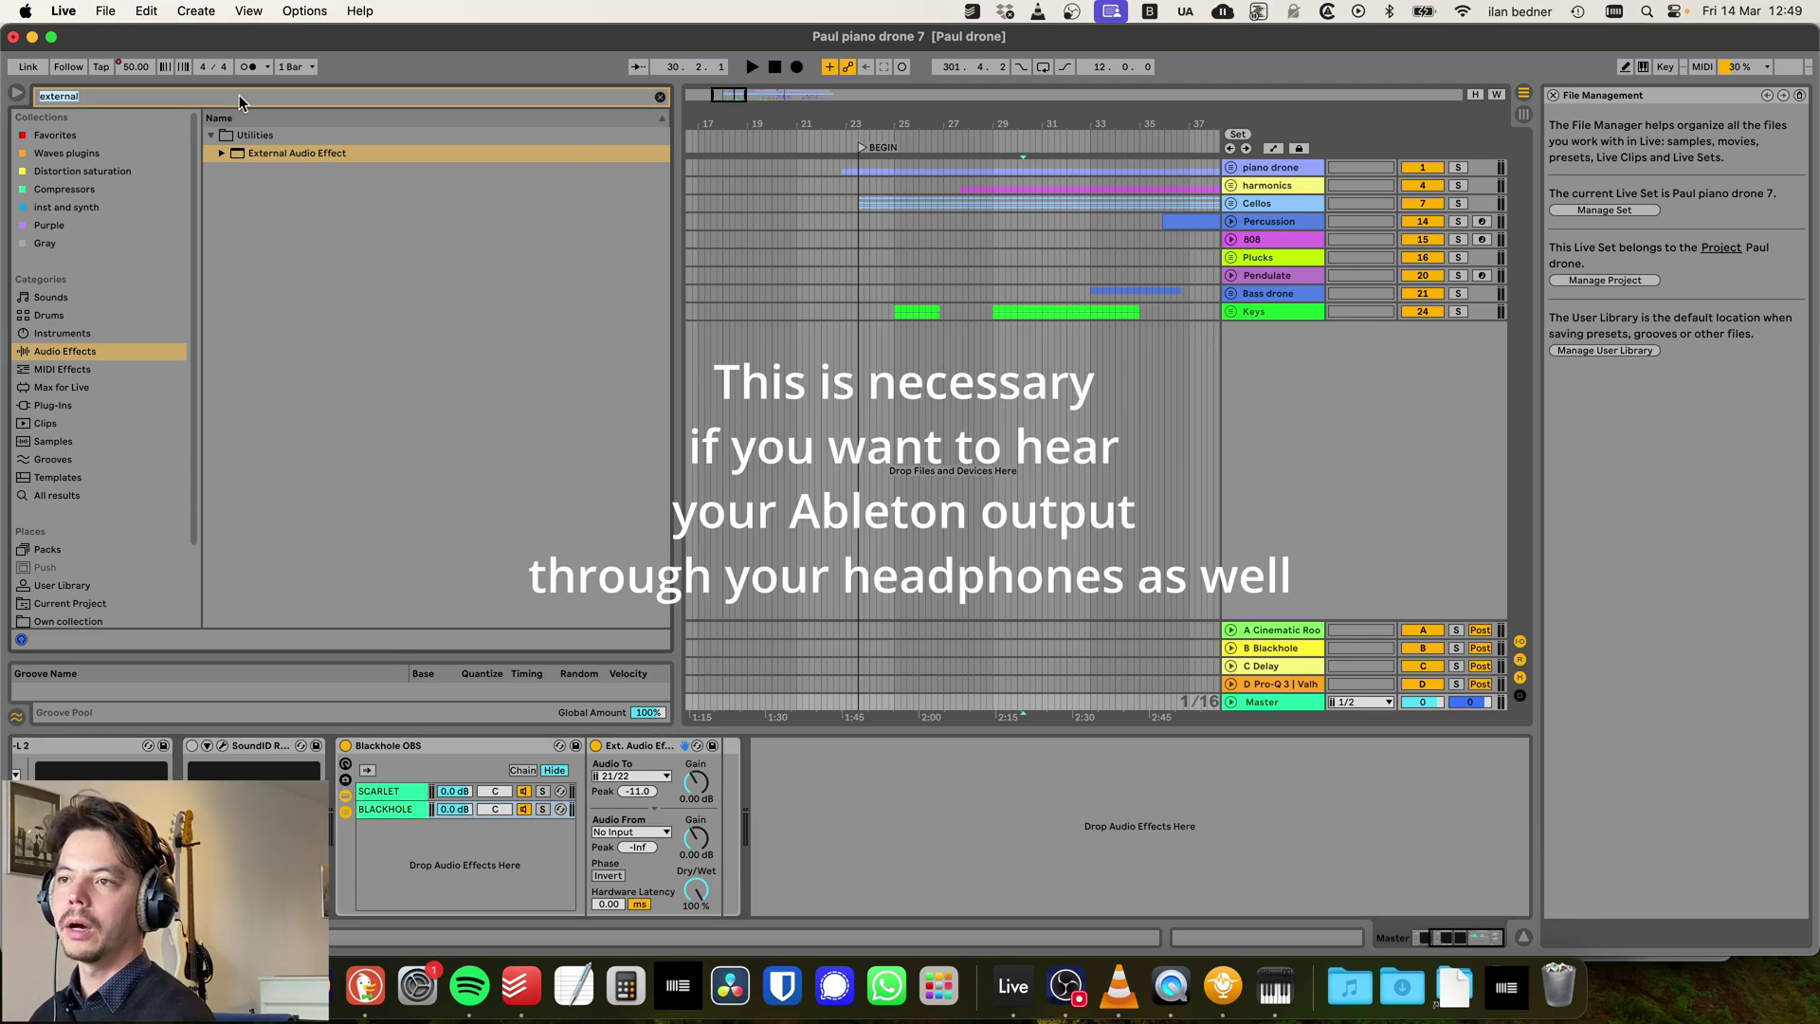
pyautogui.write('effect rac')
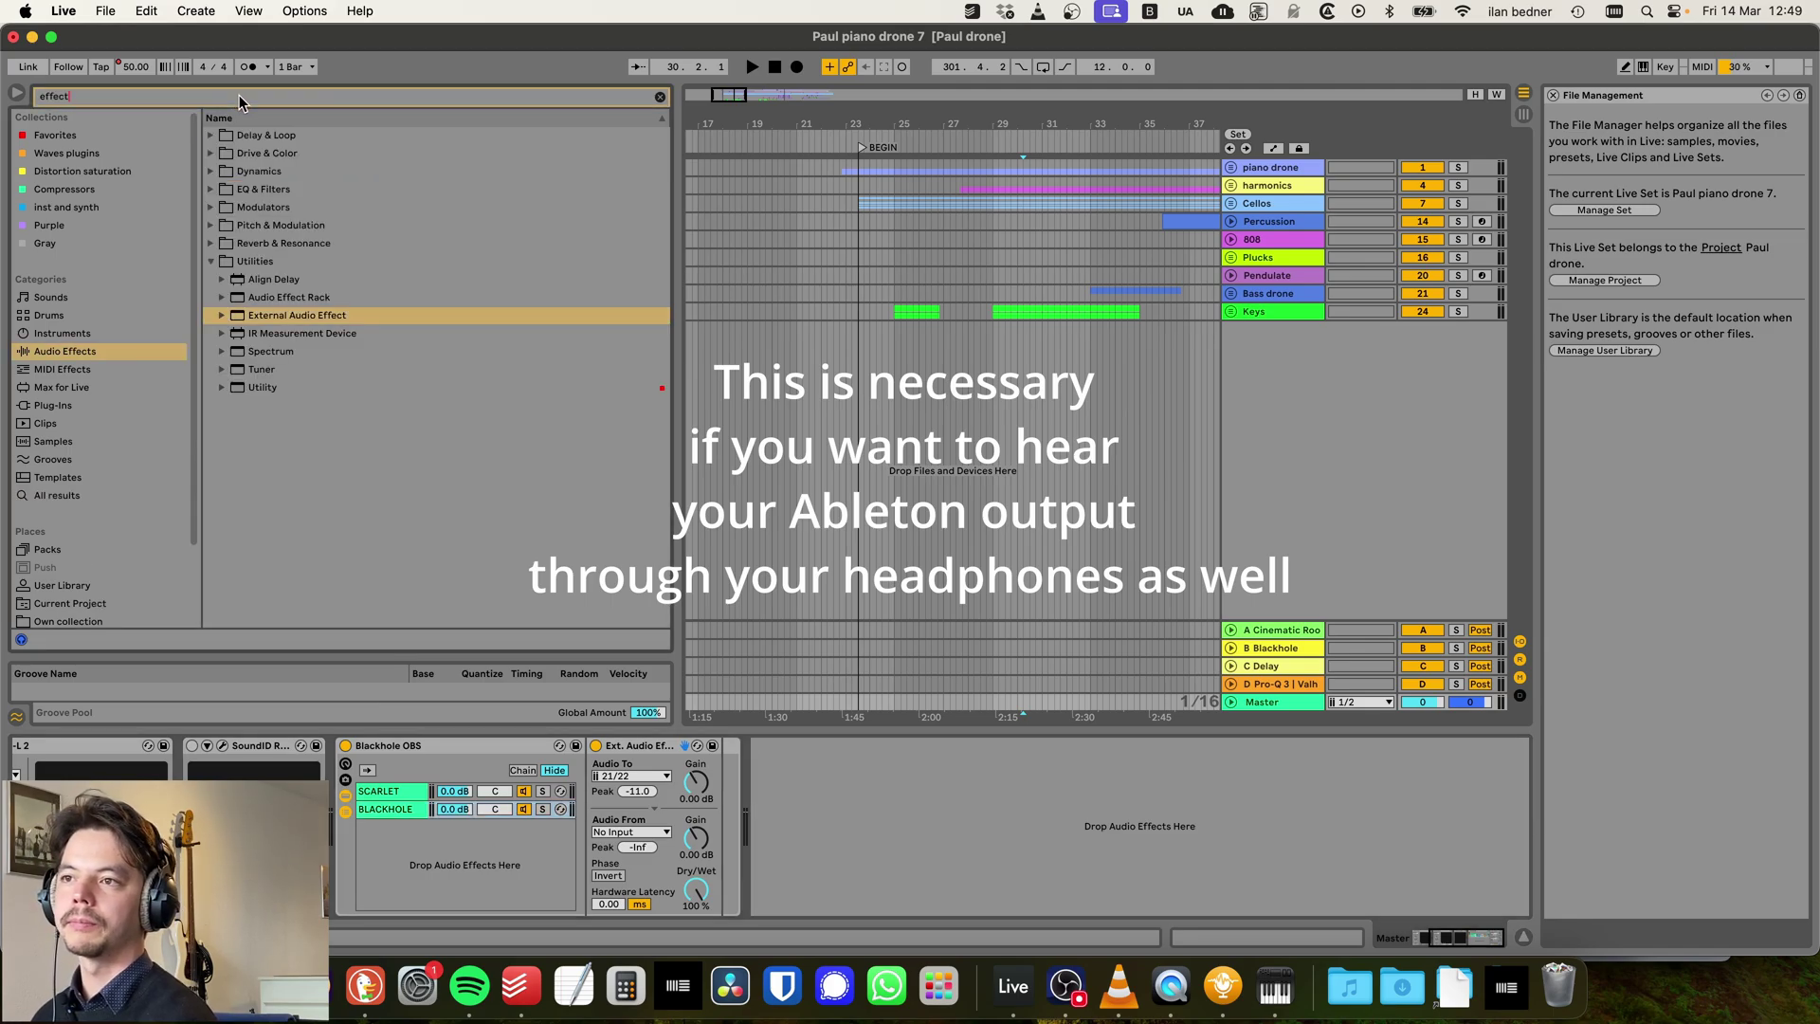
pyautogui.click(259, 190)
pyautogui.moveTo(260, 191); pyautogui.dragTo(944, 794)
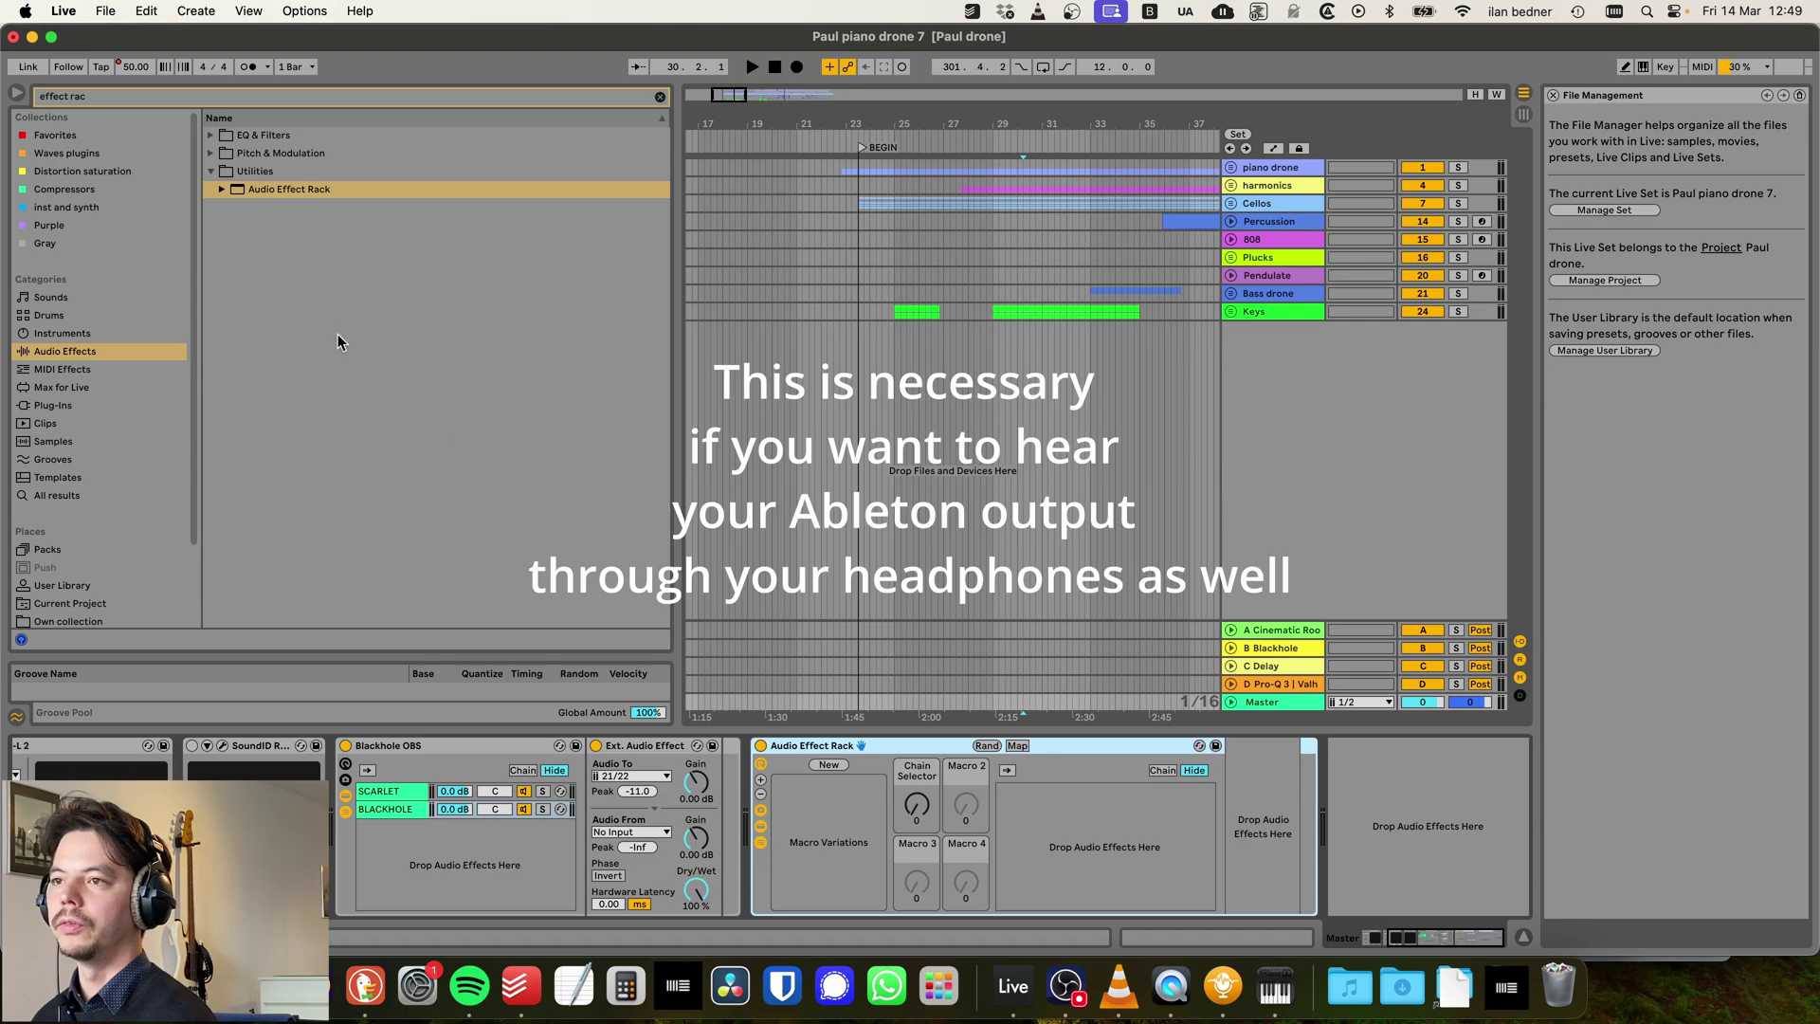
# - Place an External Audio Effect inside the new rack, routed to outputs 1/2
pyautogui.click(118, 99)
pyautogui.write('ex')
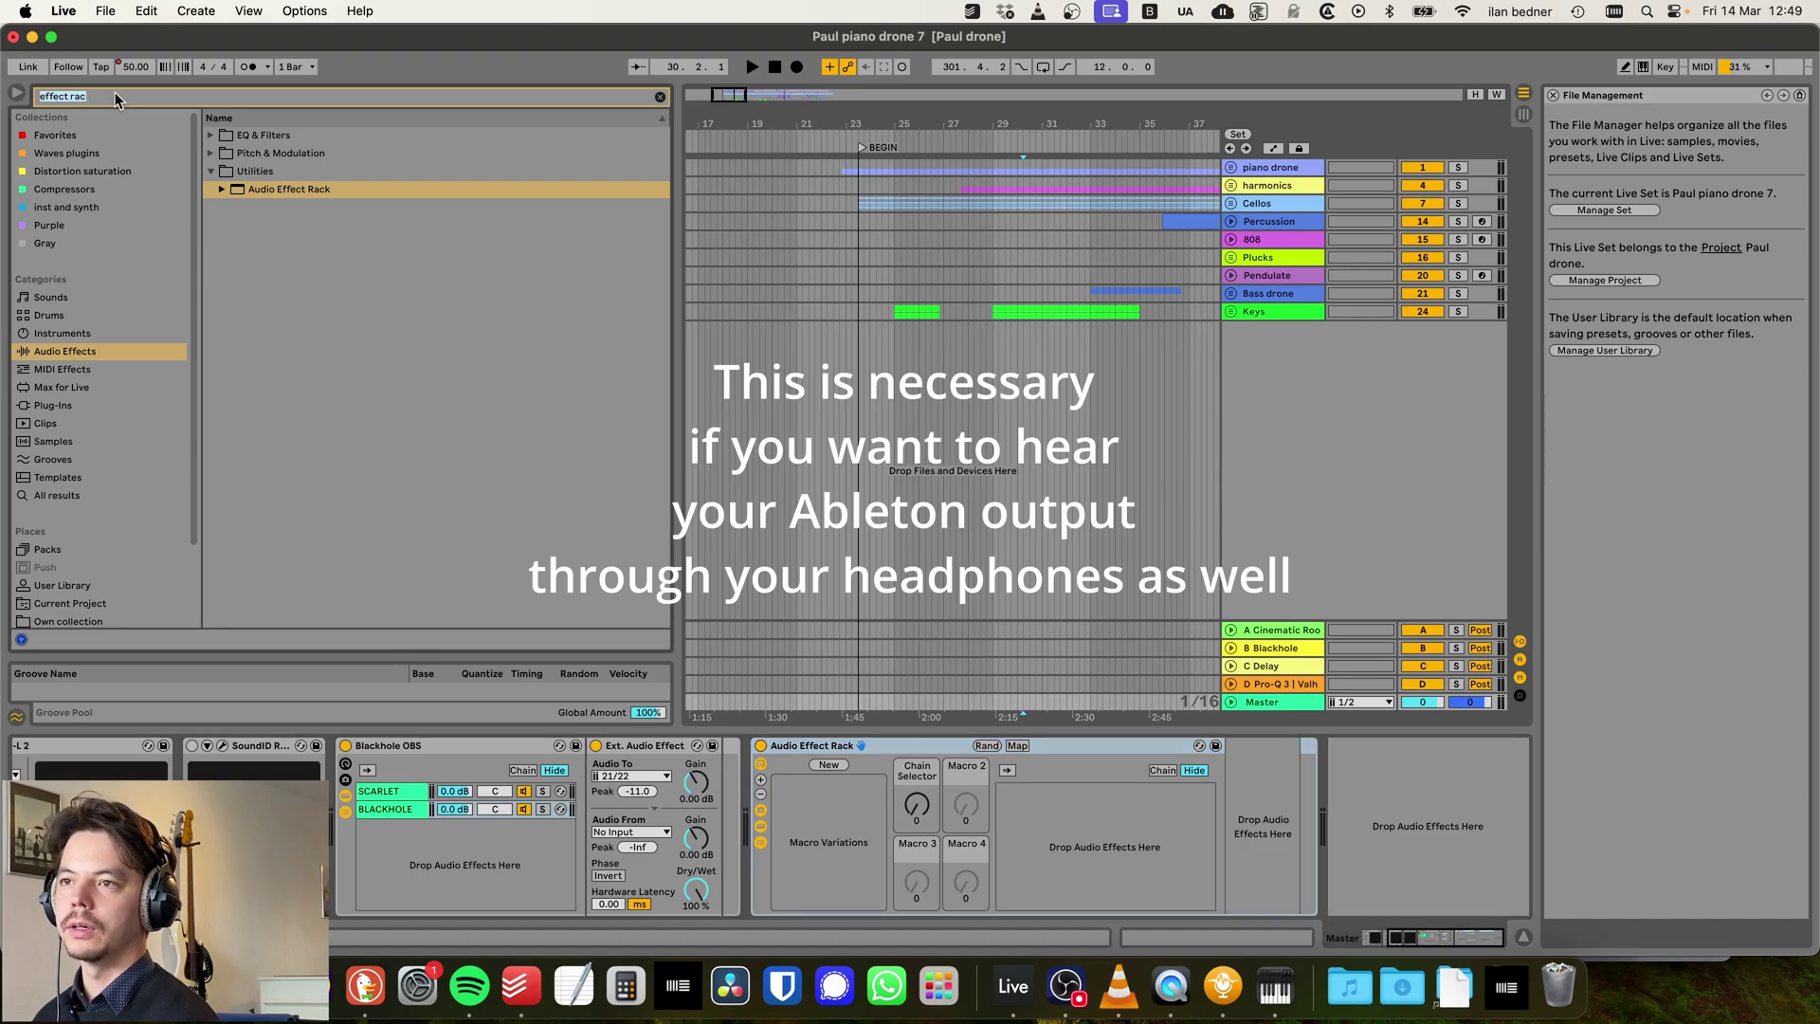
pyautogui.write('ternal')
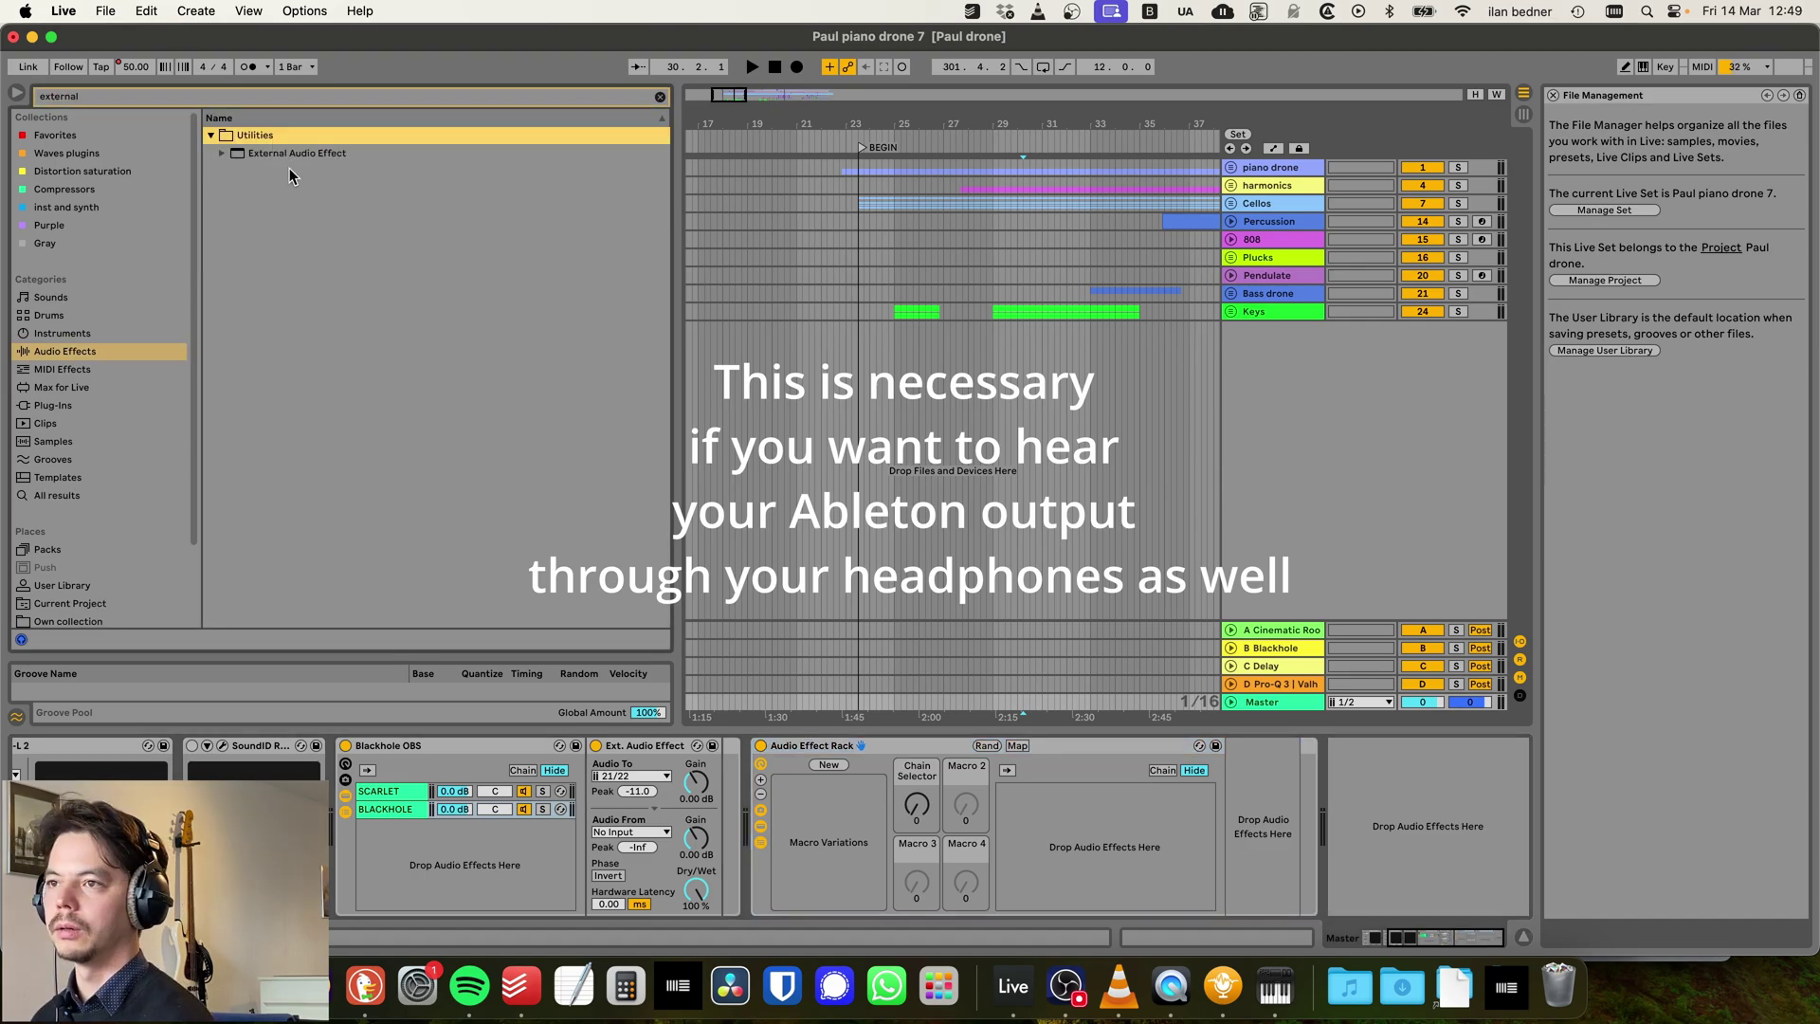
pyautogui.moveTo(289, 154); pyautogui.dragTo(1095, 851)
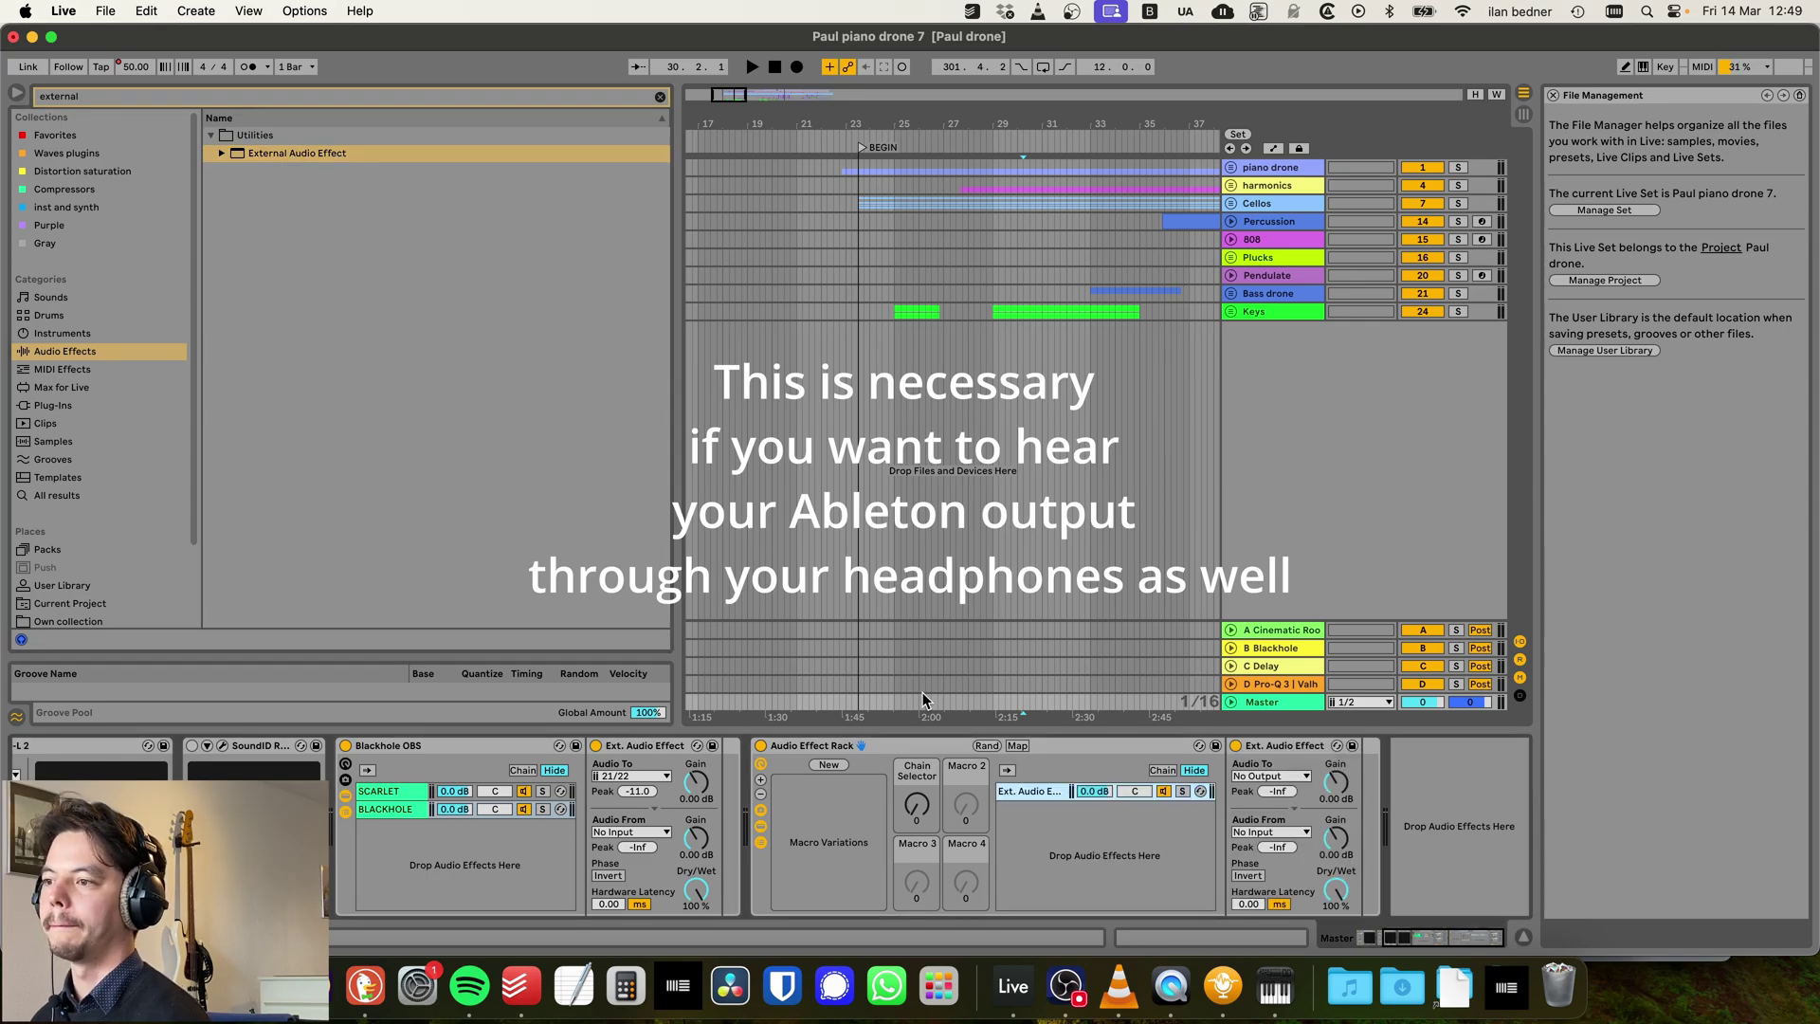
pyautogui.click(1046, 775)
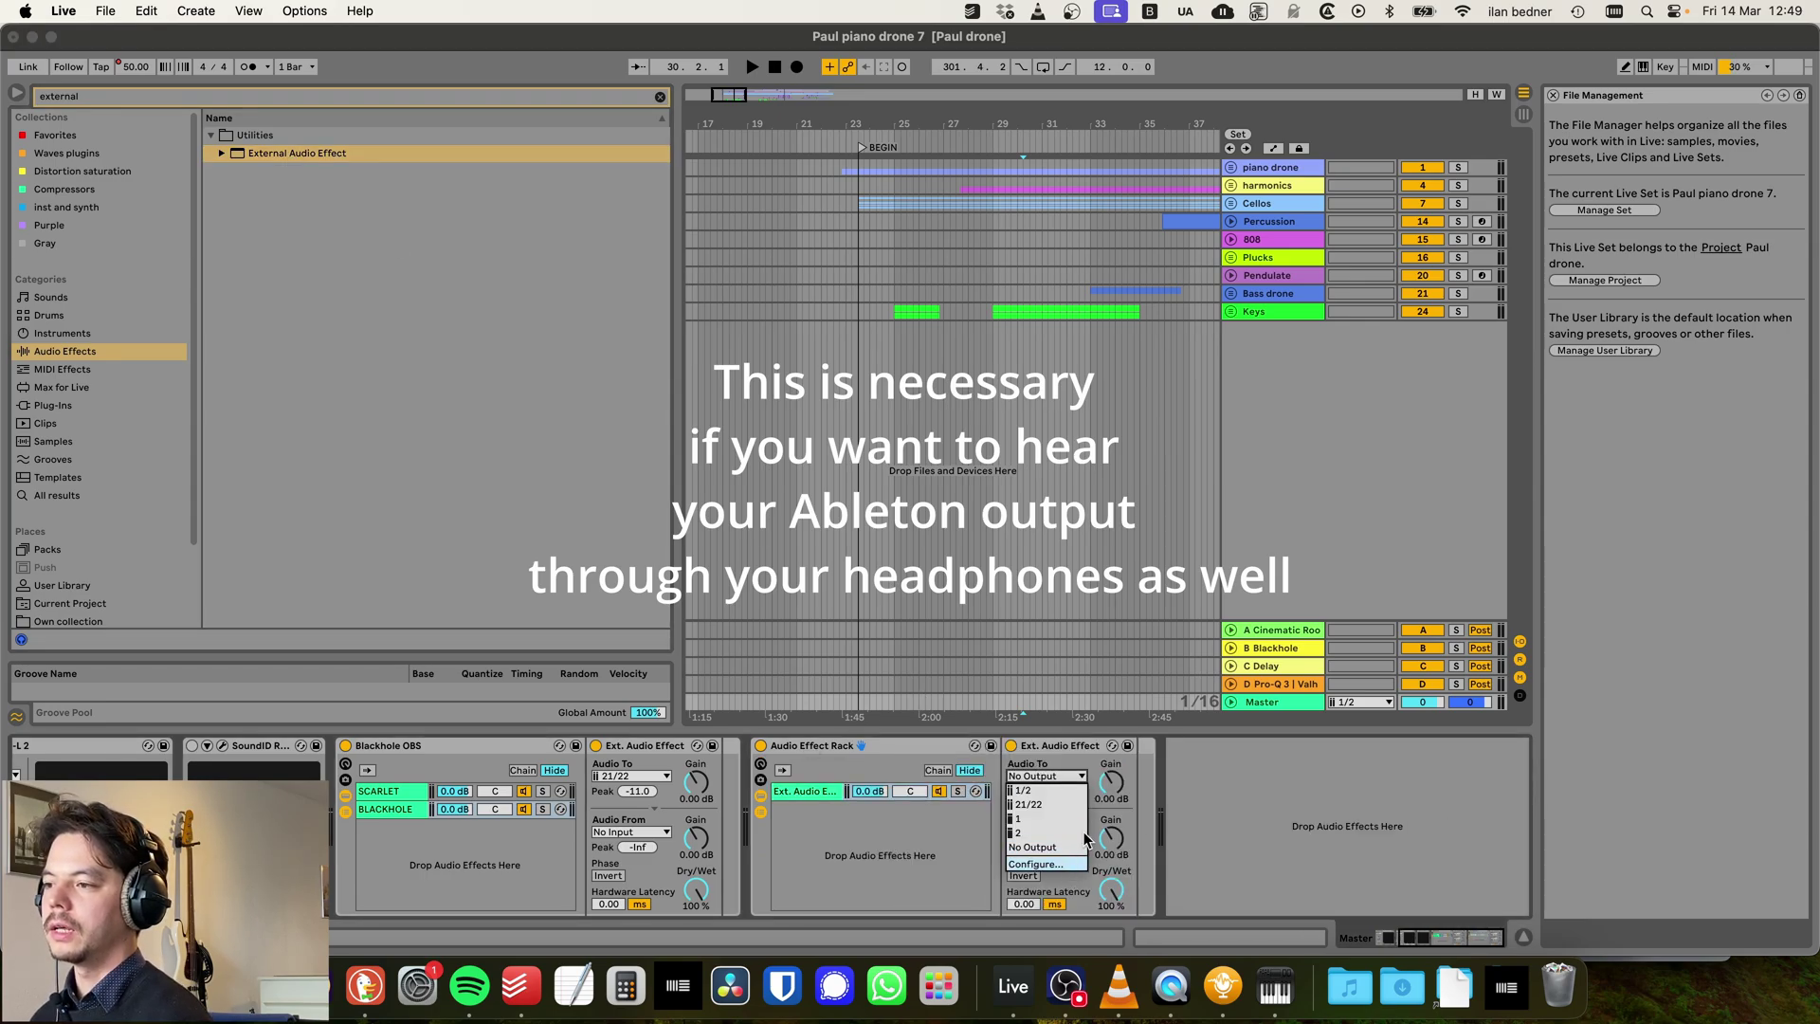
pyautogui.click(1080, 845)
pyautogui.click(1046, 776)
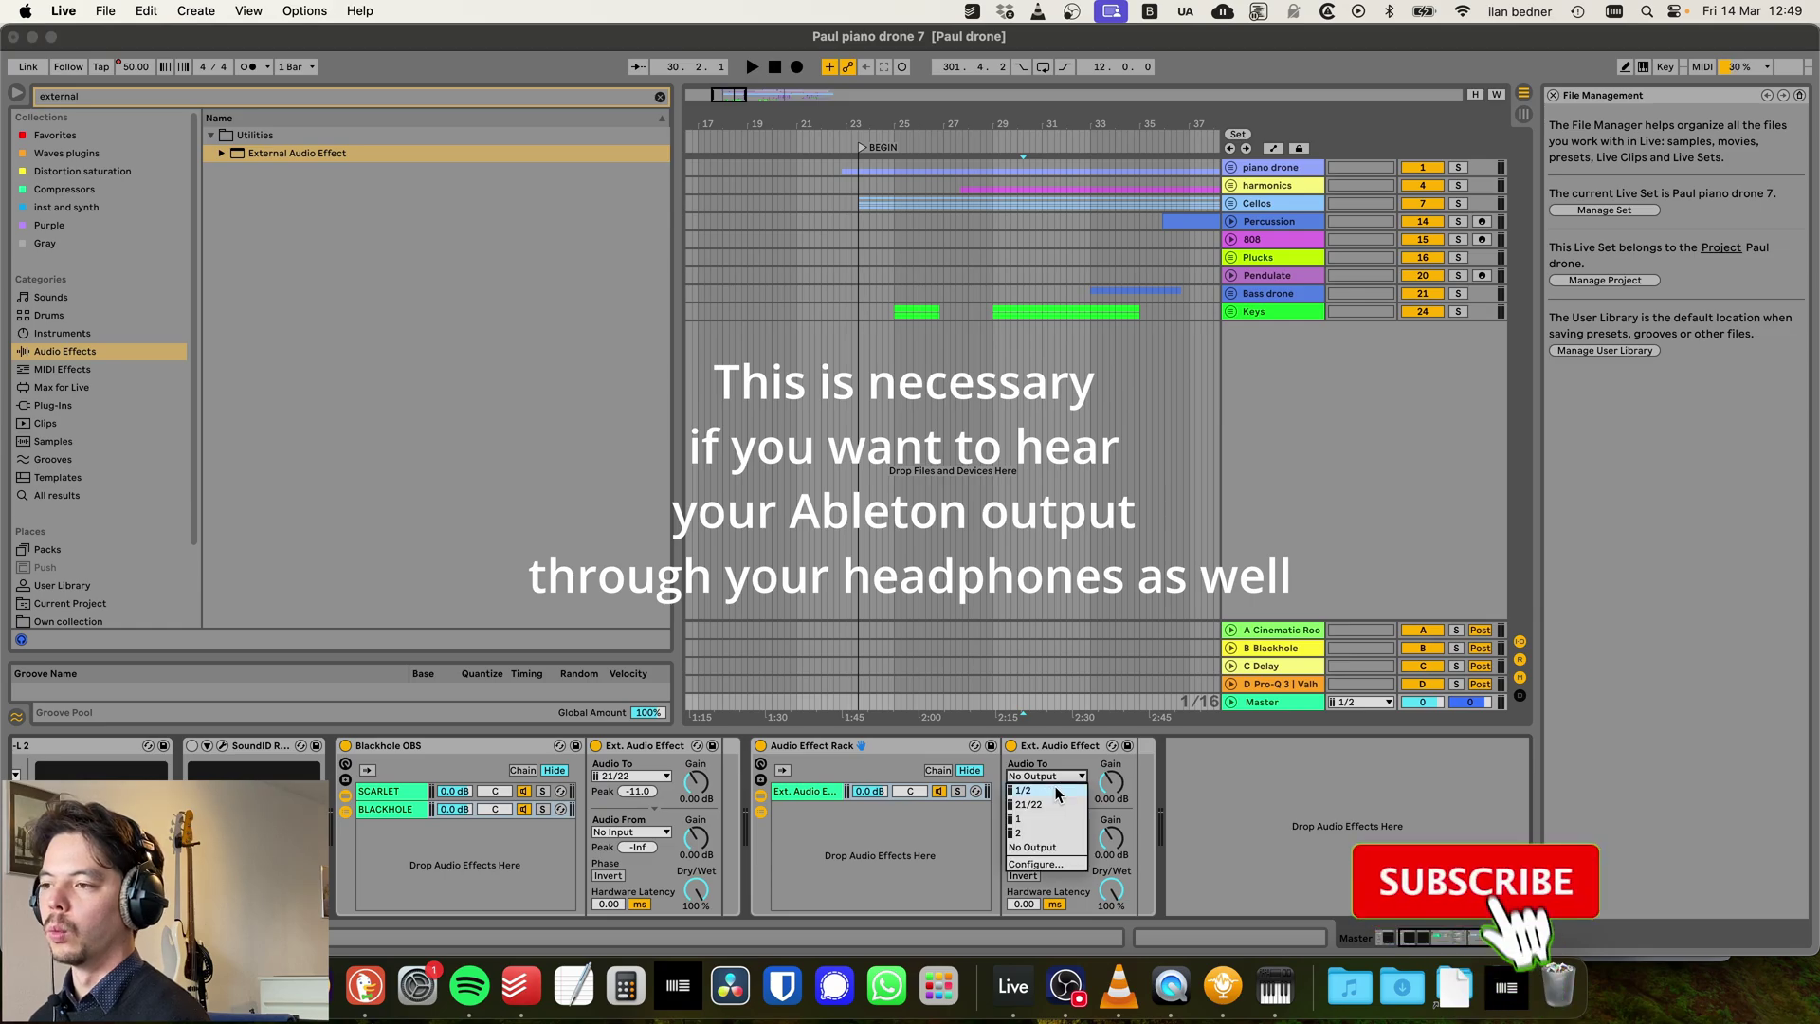
pyautogui.click(1051, 794)
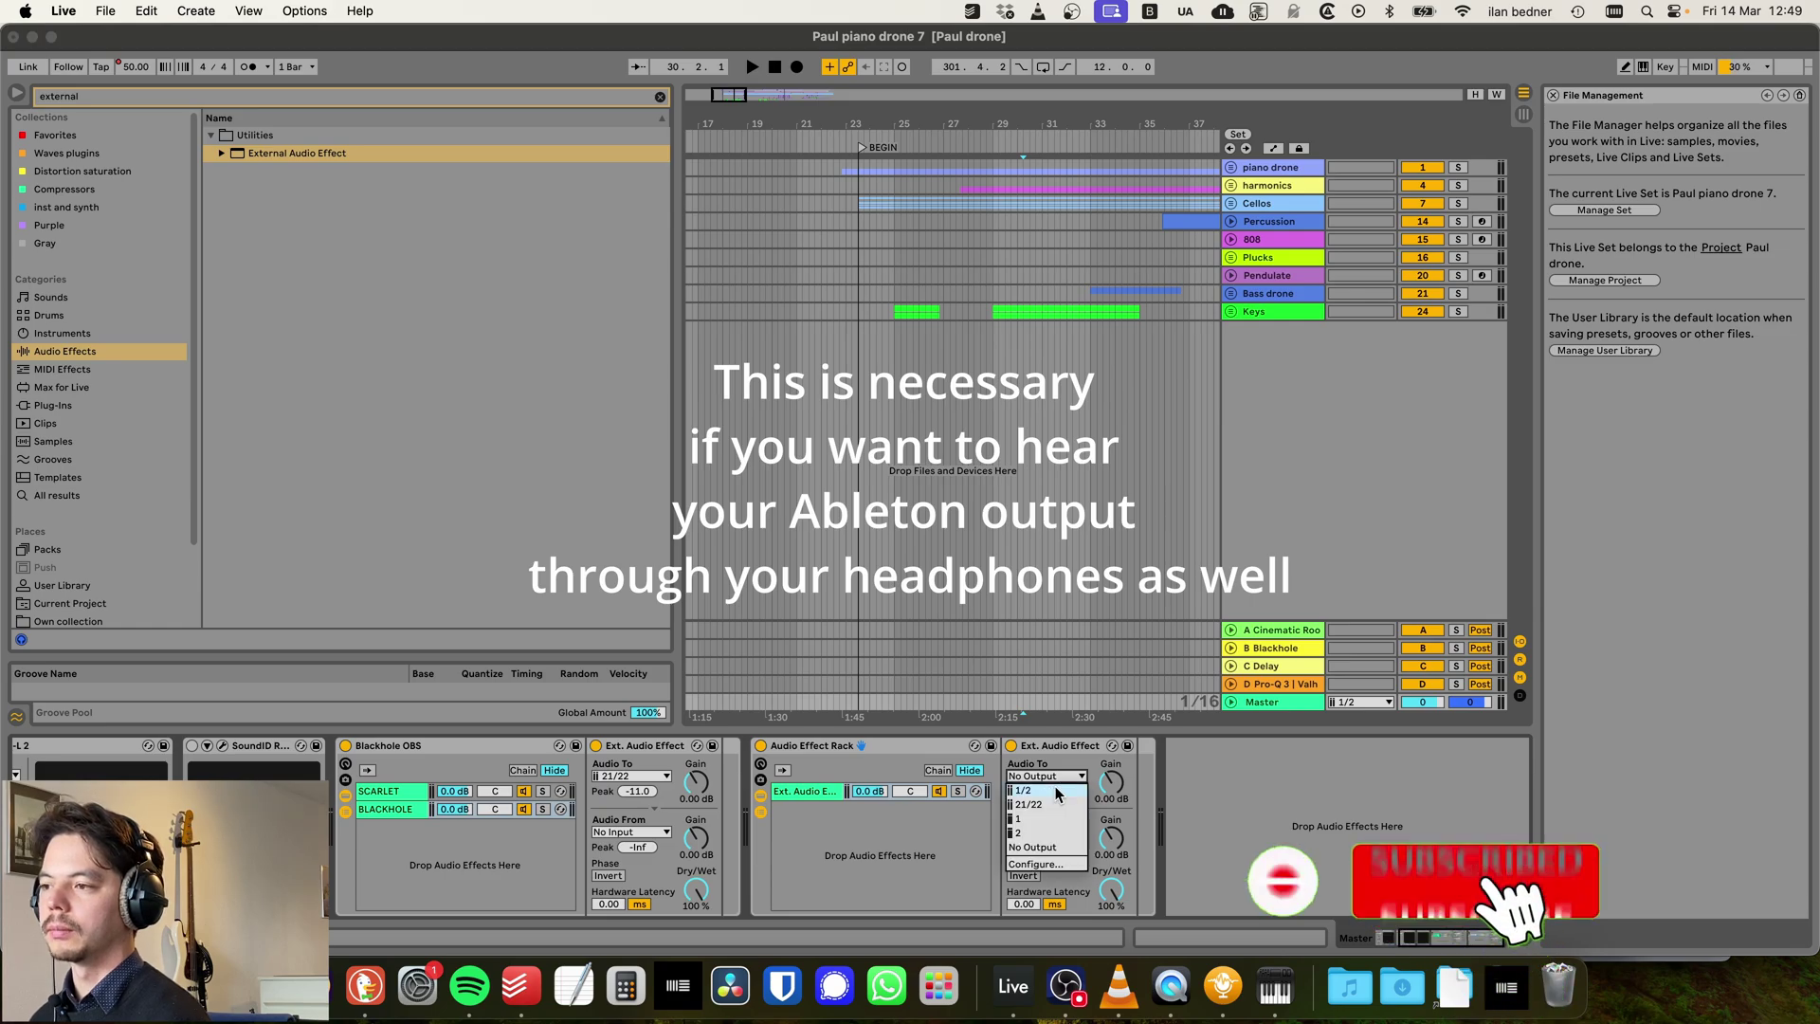
# - Rename the new rack chain to 'Scarlet' and duplicate it
pyautogui.doubleClick(799, 792)
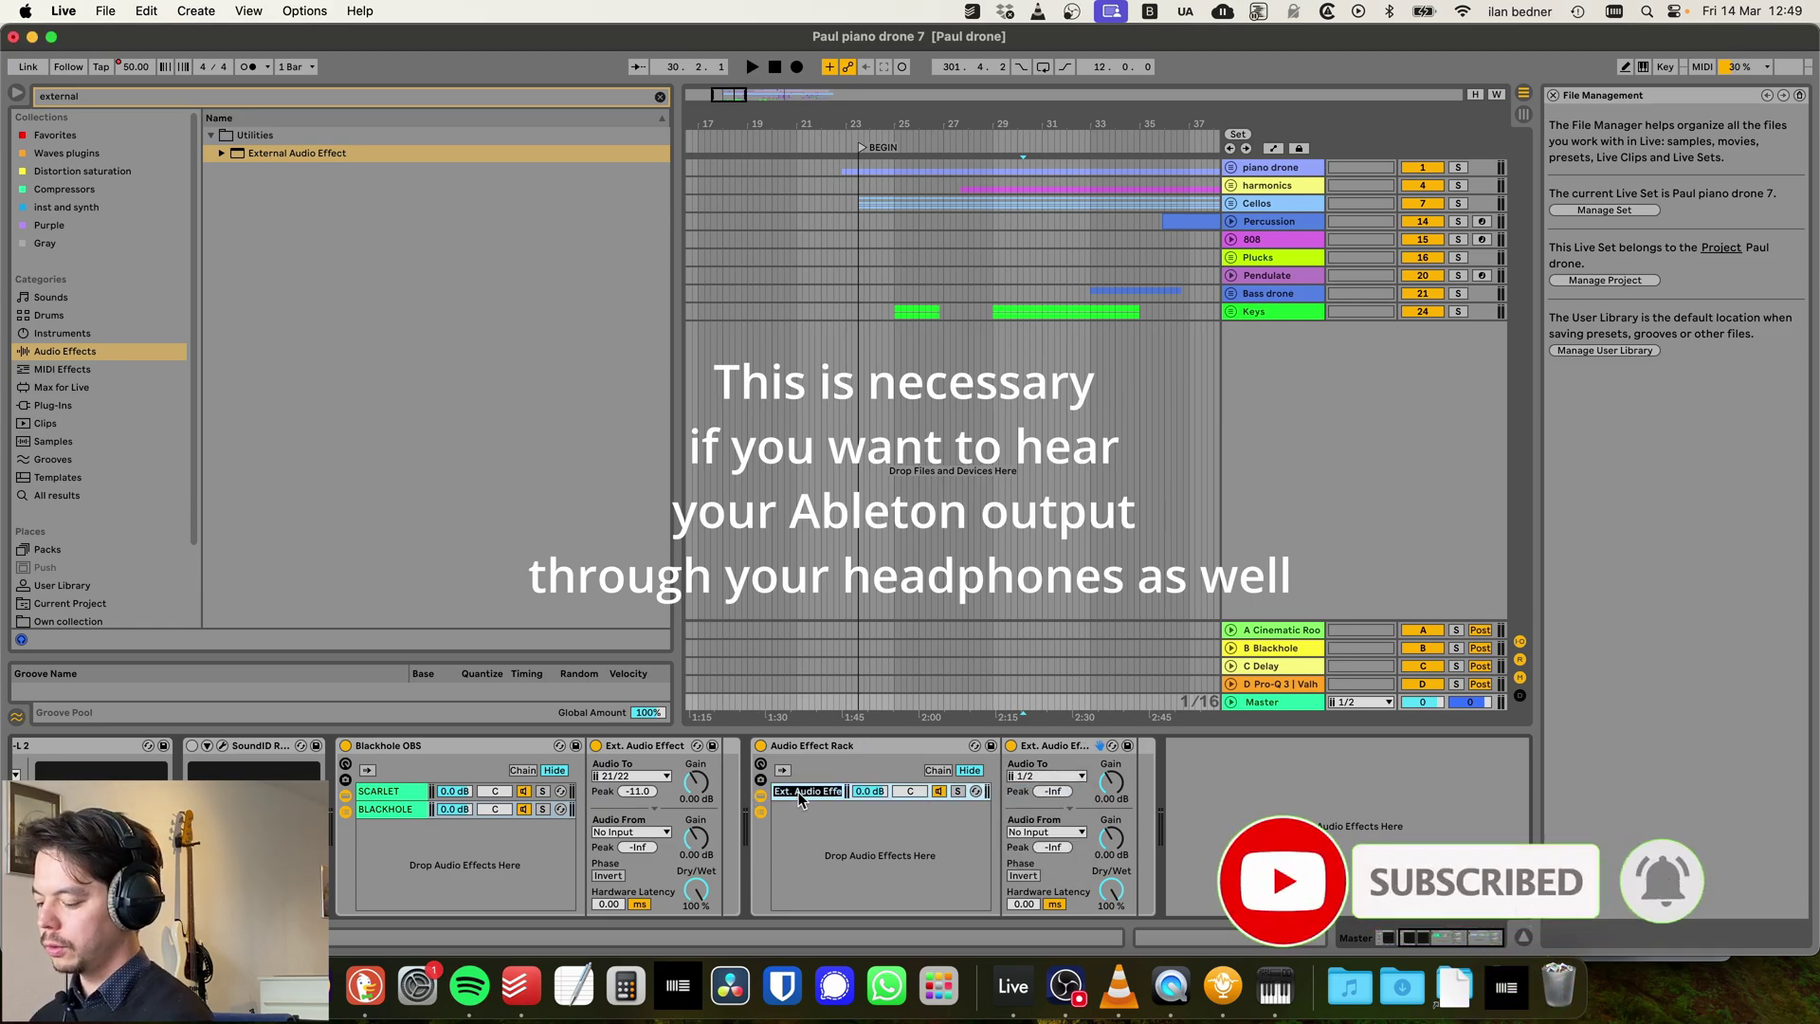
pyautogui.write('Scarlet')
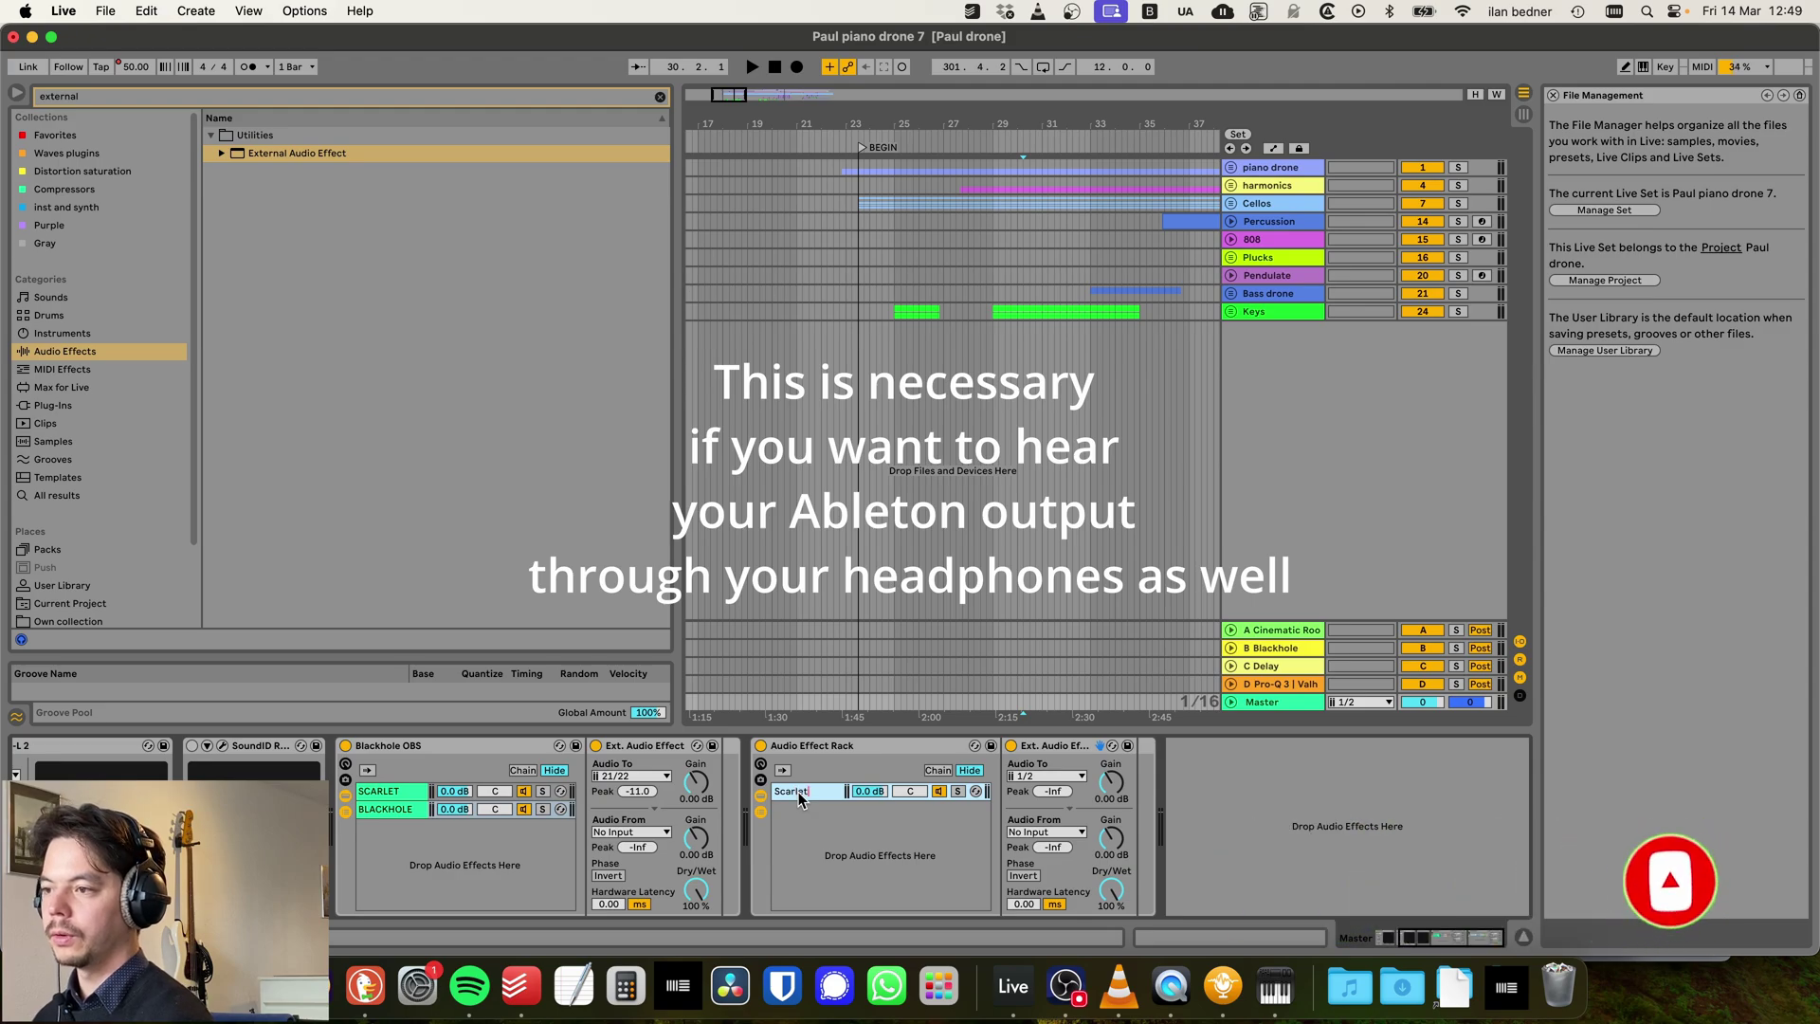
pyautogui.press('Return')
pyautogui.press('super+d')
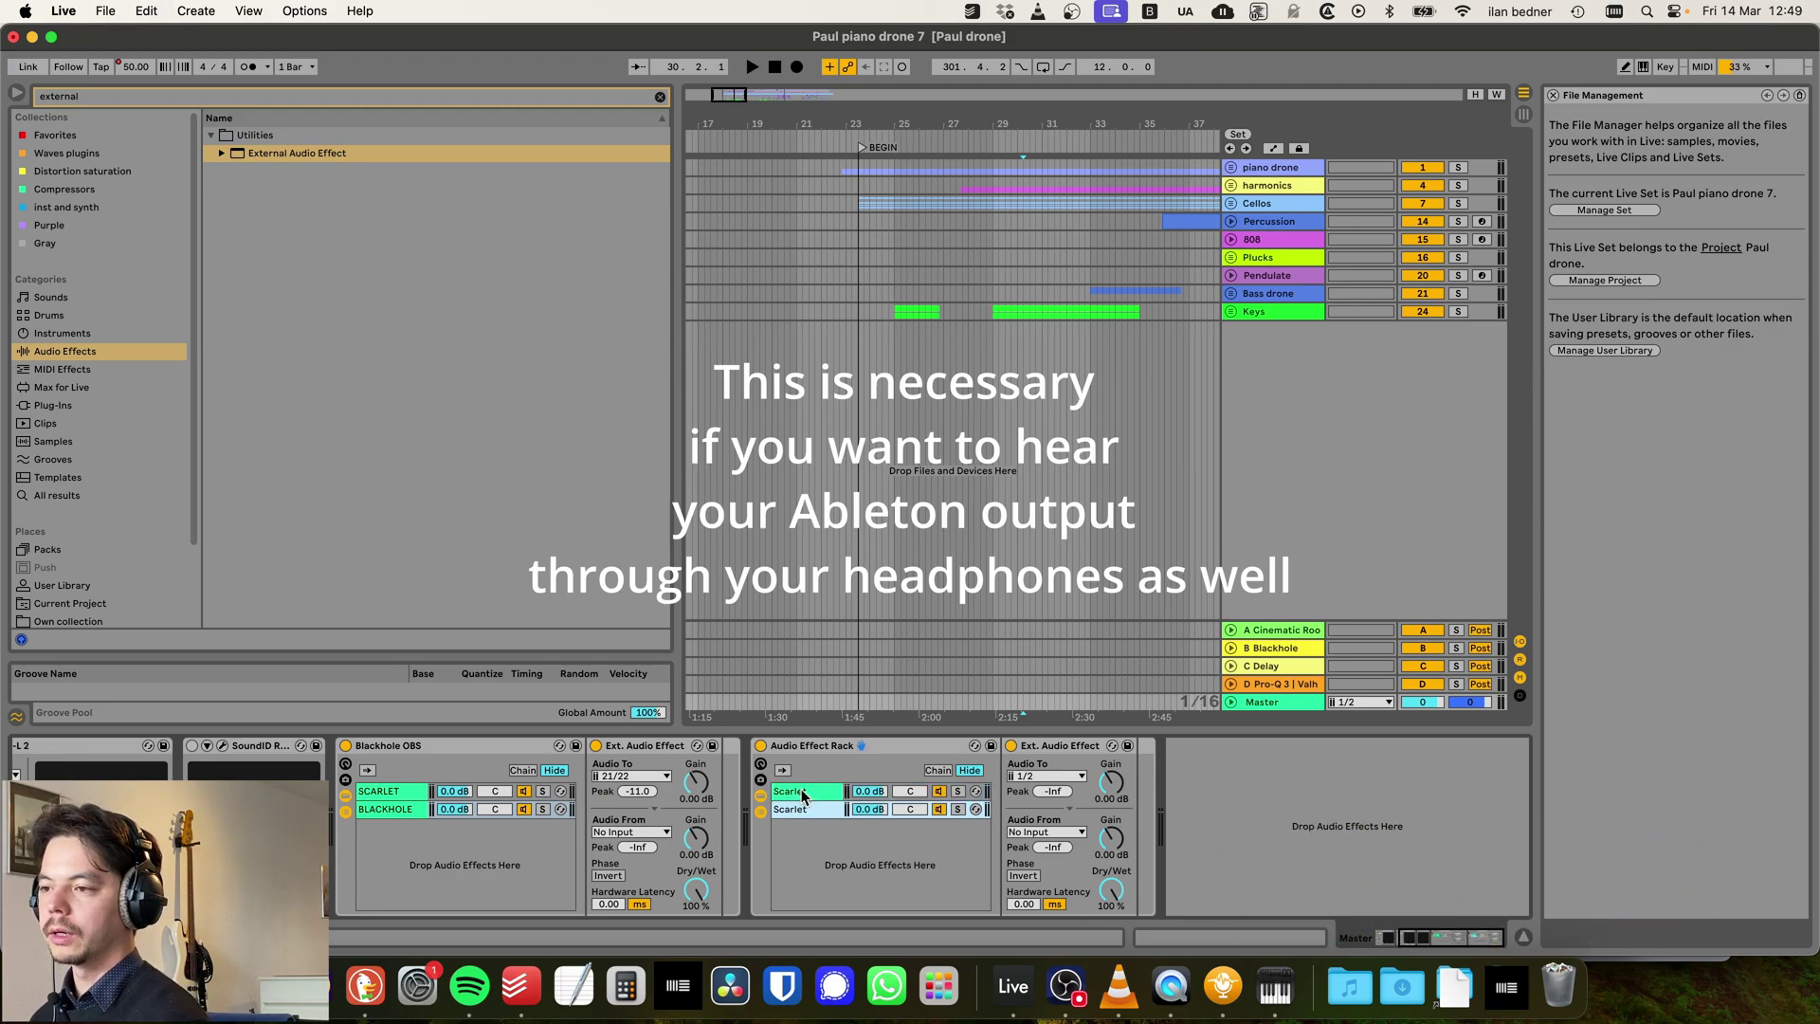
pyautogui.click(1068, 777)
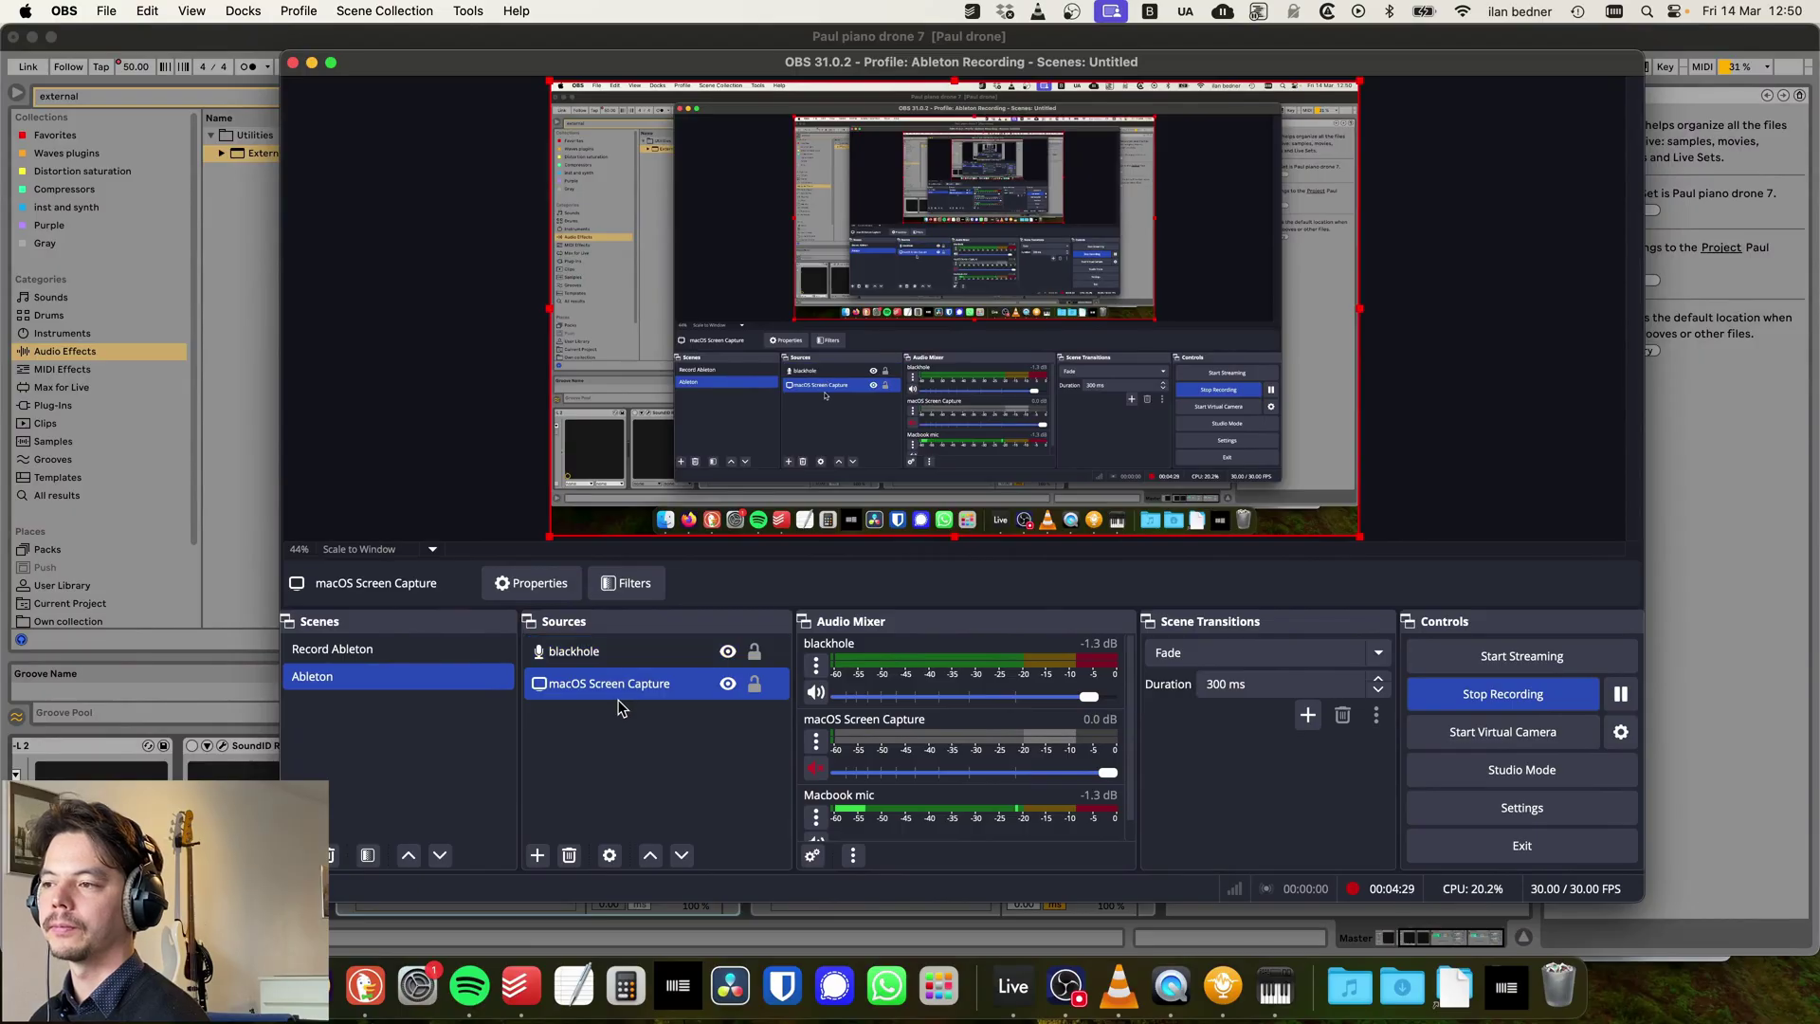
# - Add Scene 2 with a macOS Screen Capture source using Display Capture of the LG HDR 4K display
pyautogui.click(599, 654)
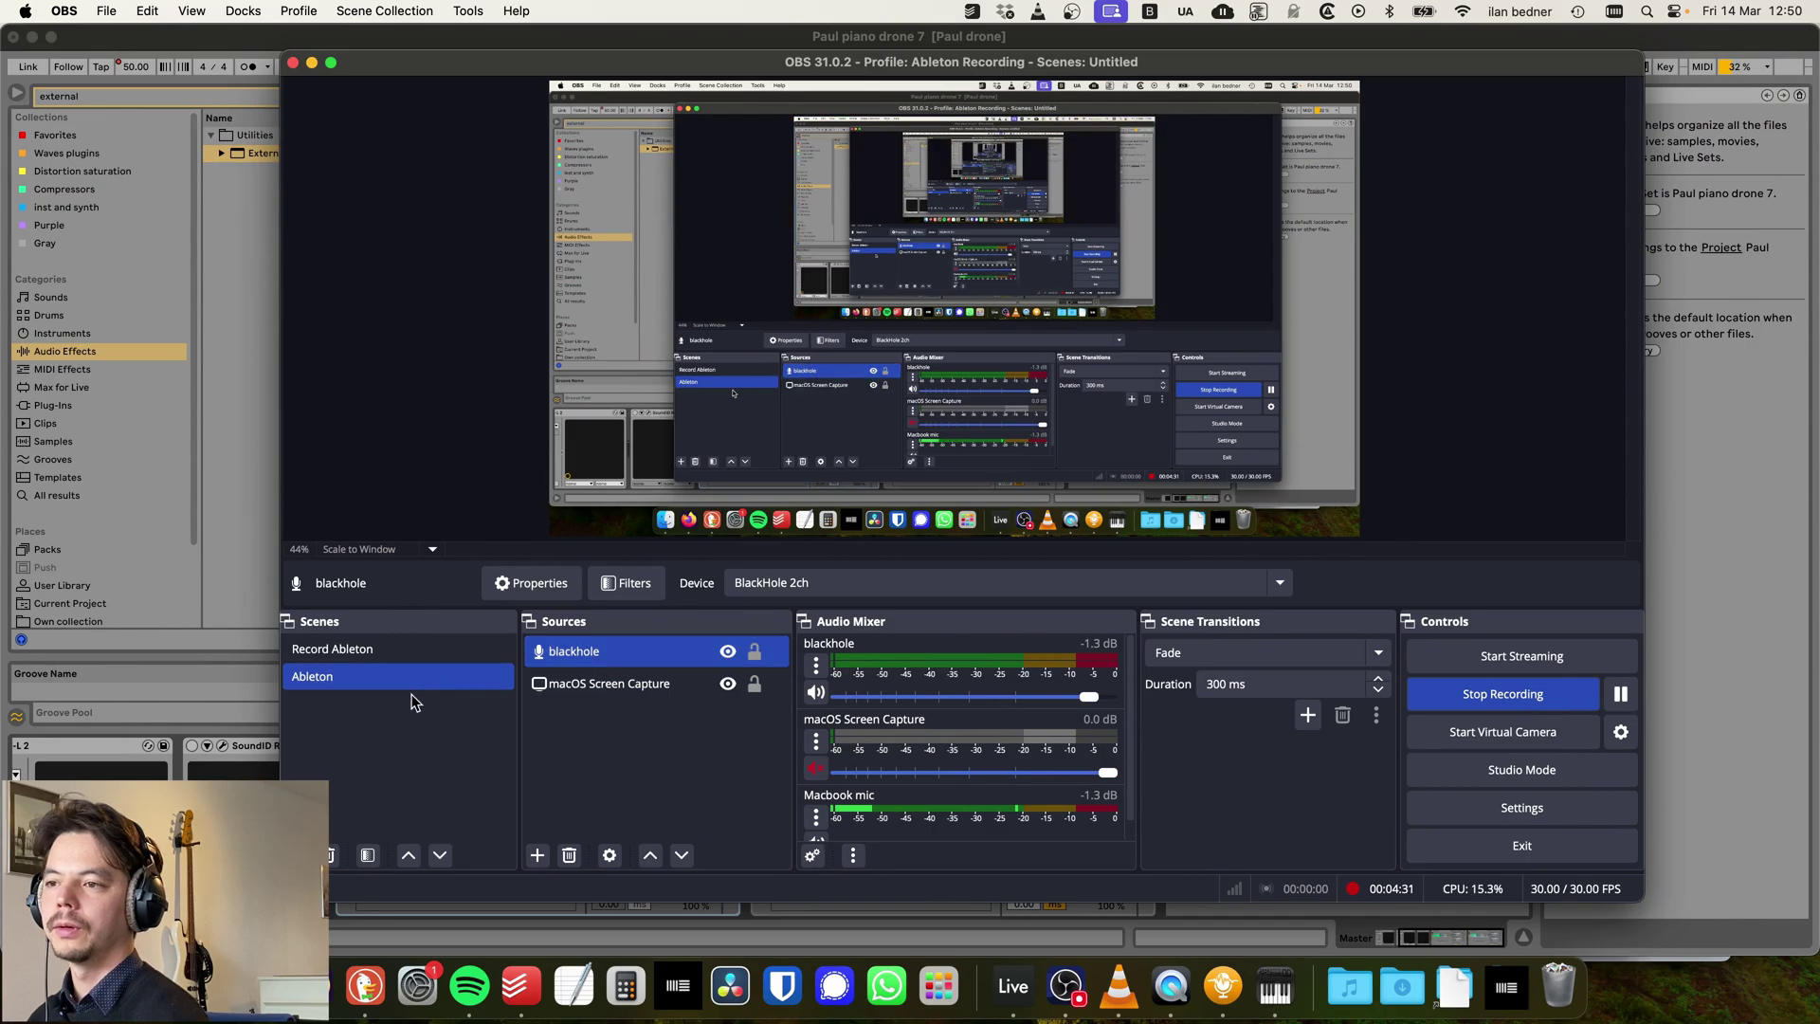
pyautogui.click(296, 855)
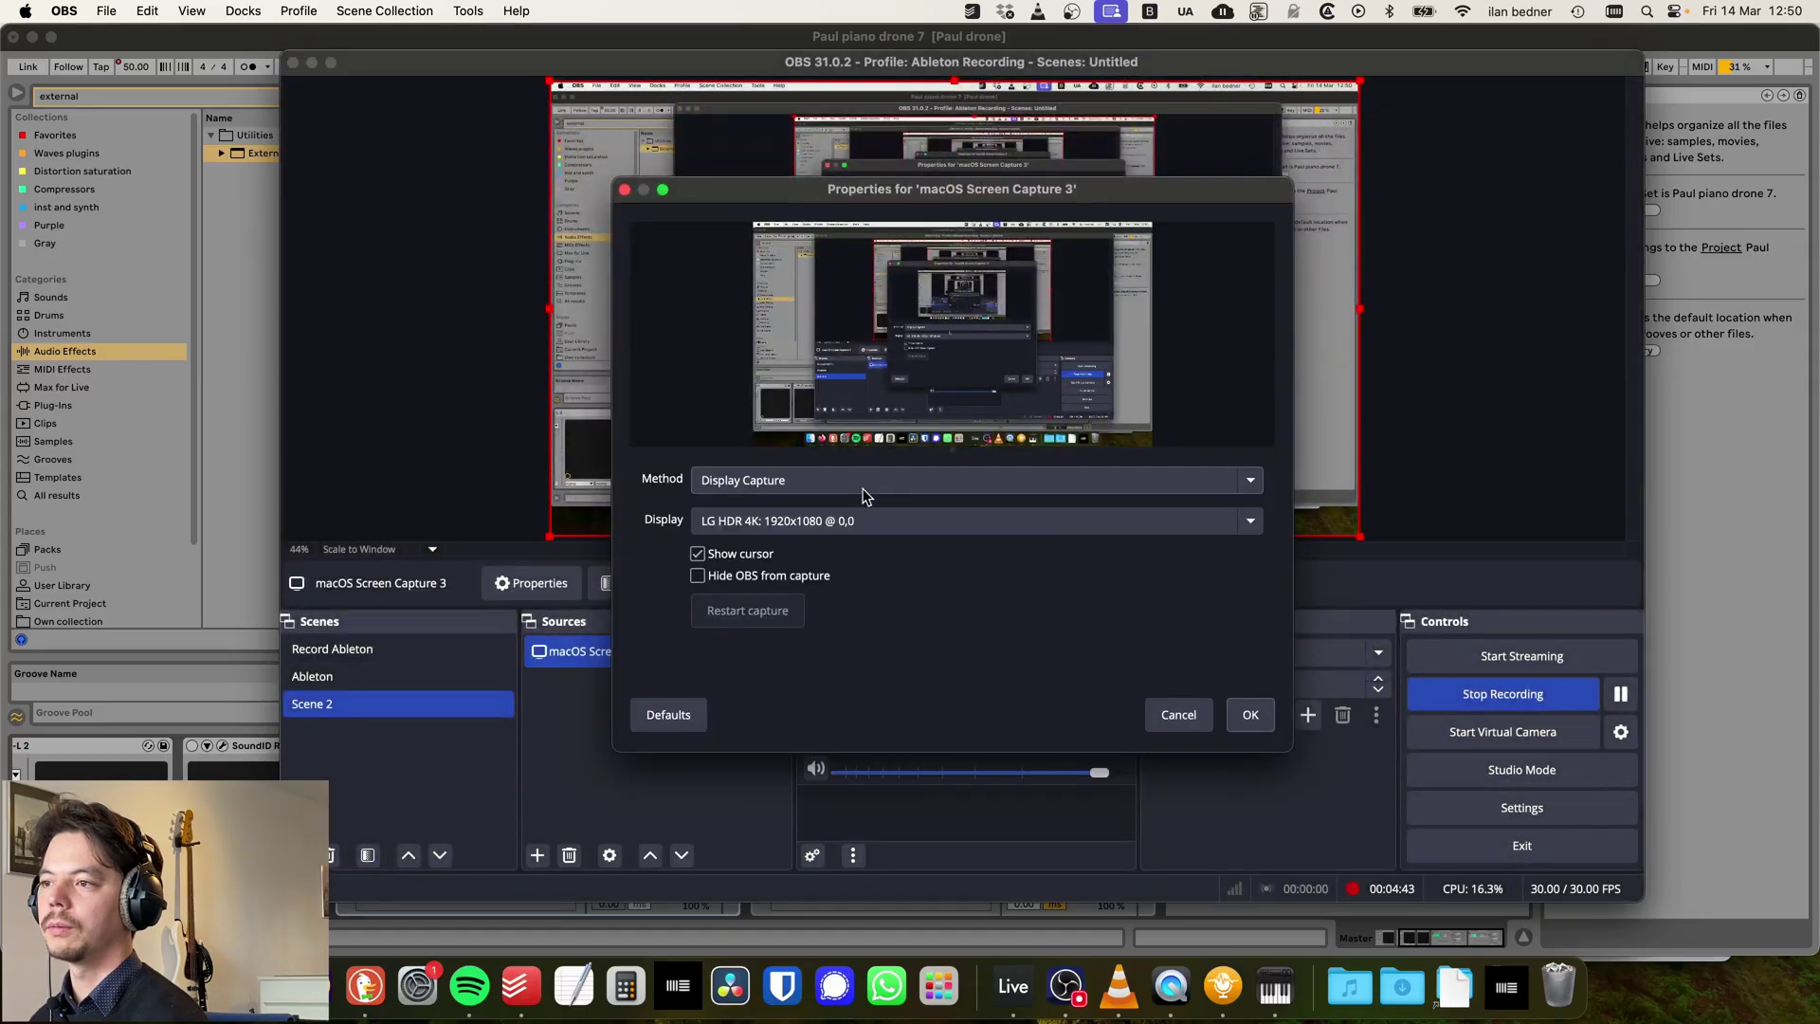
pyautogui.click(847, 489)
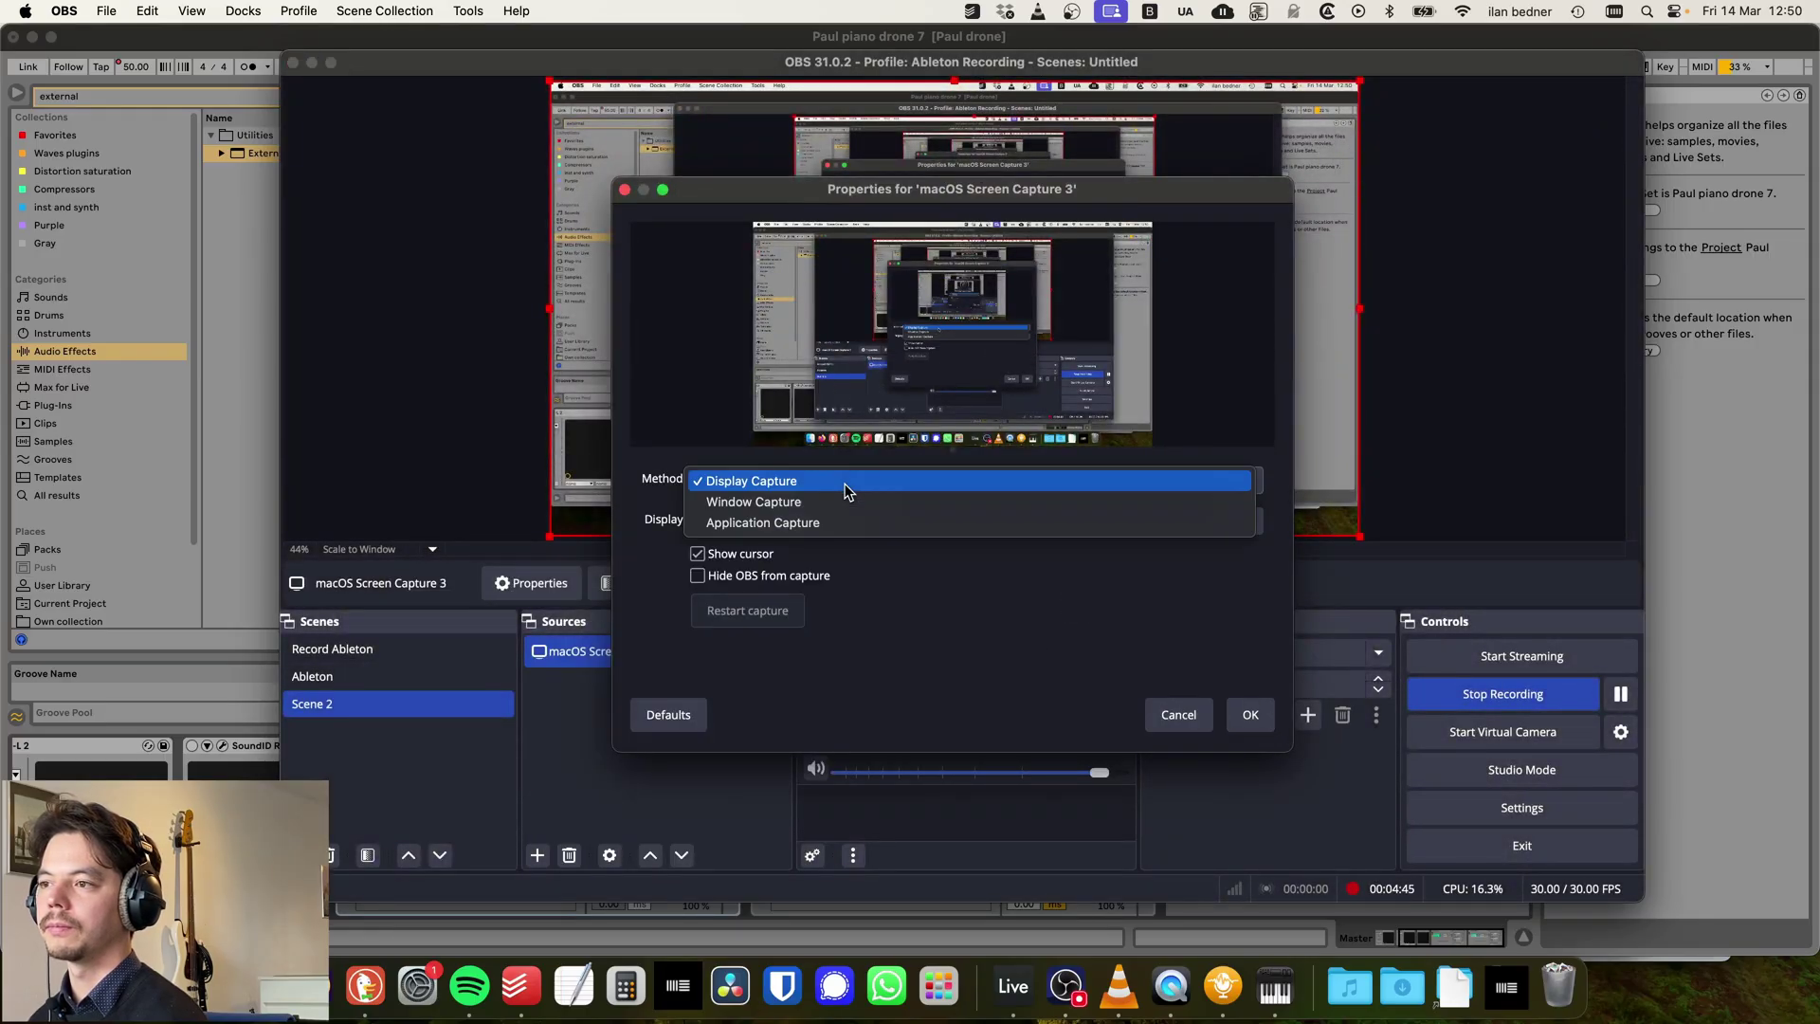
pyautogui.click(844, 483)
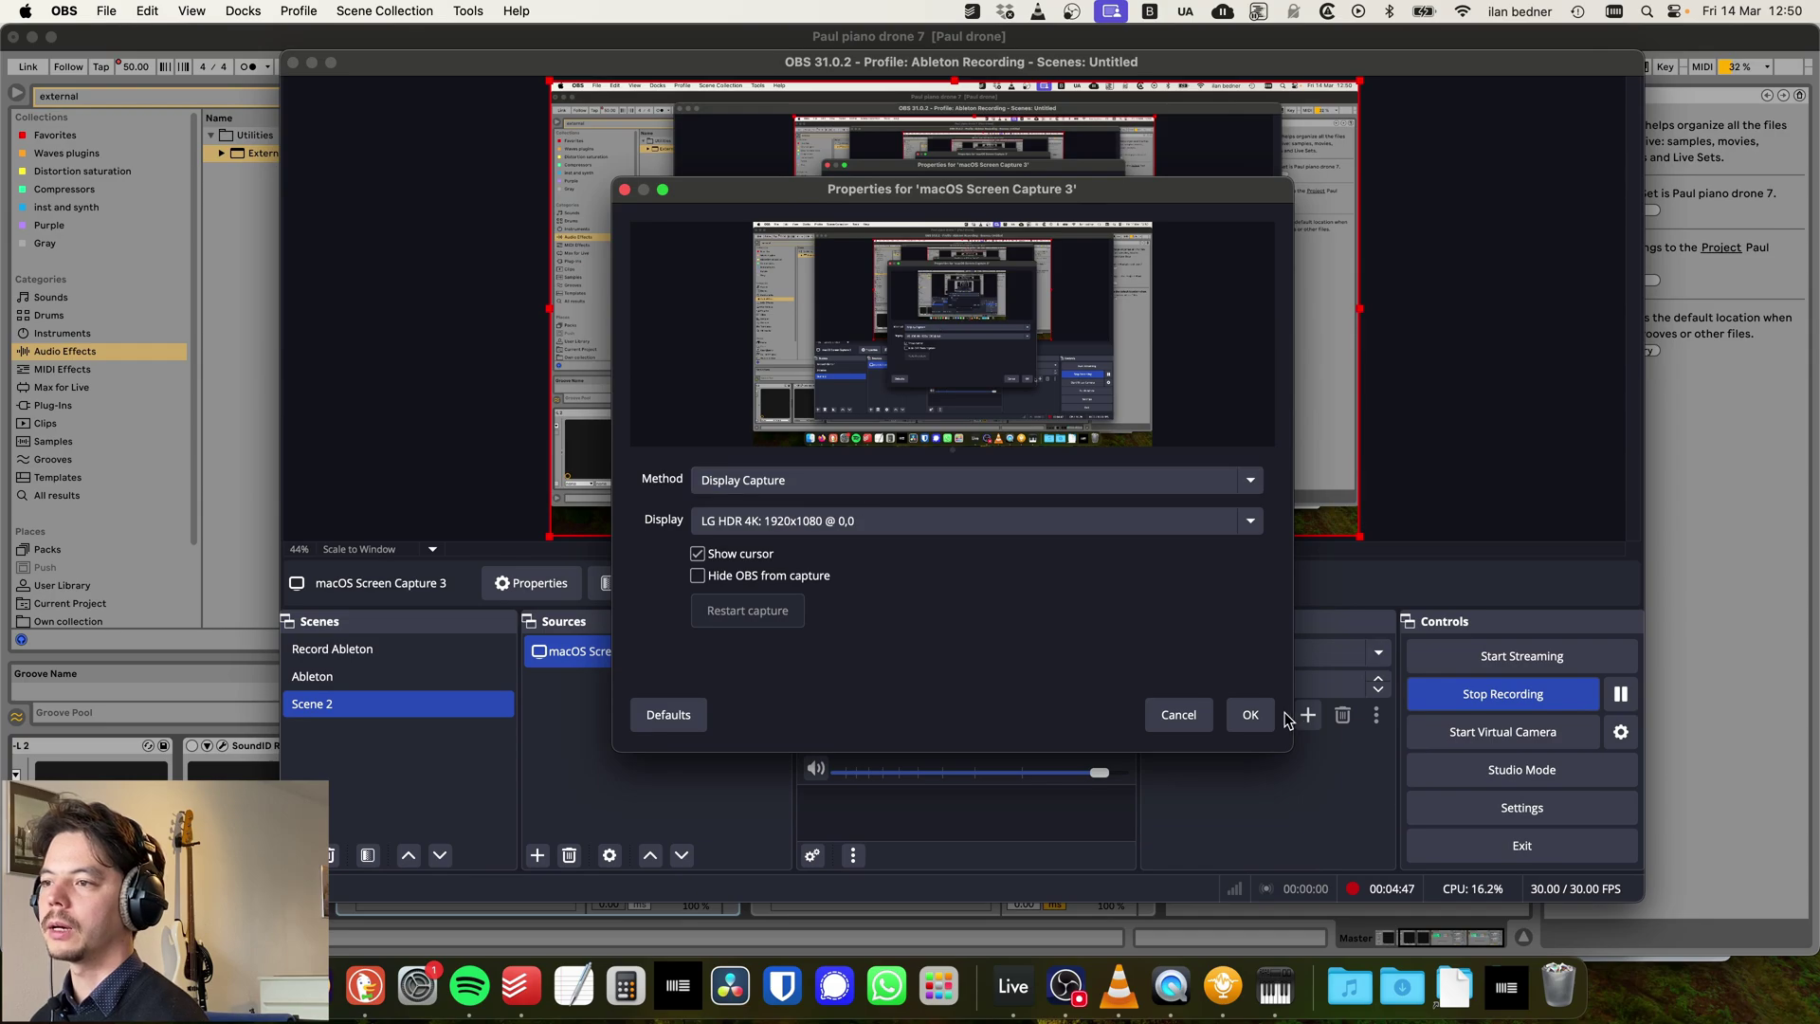
pyautogui.click(1250, 715)
pyautogui.click(537, 855)
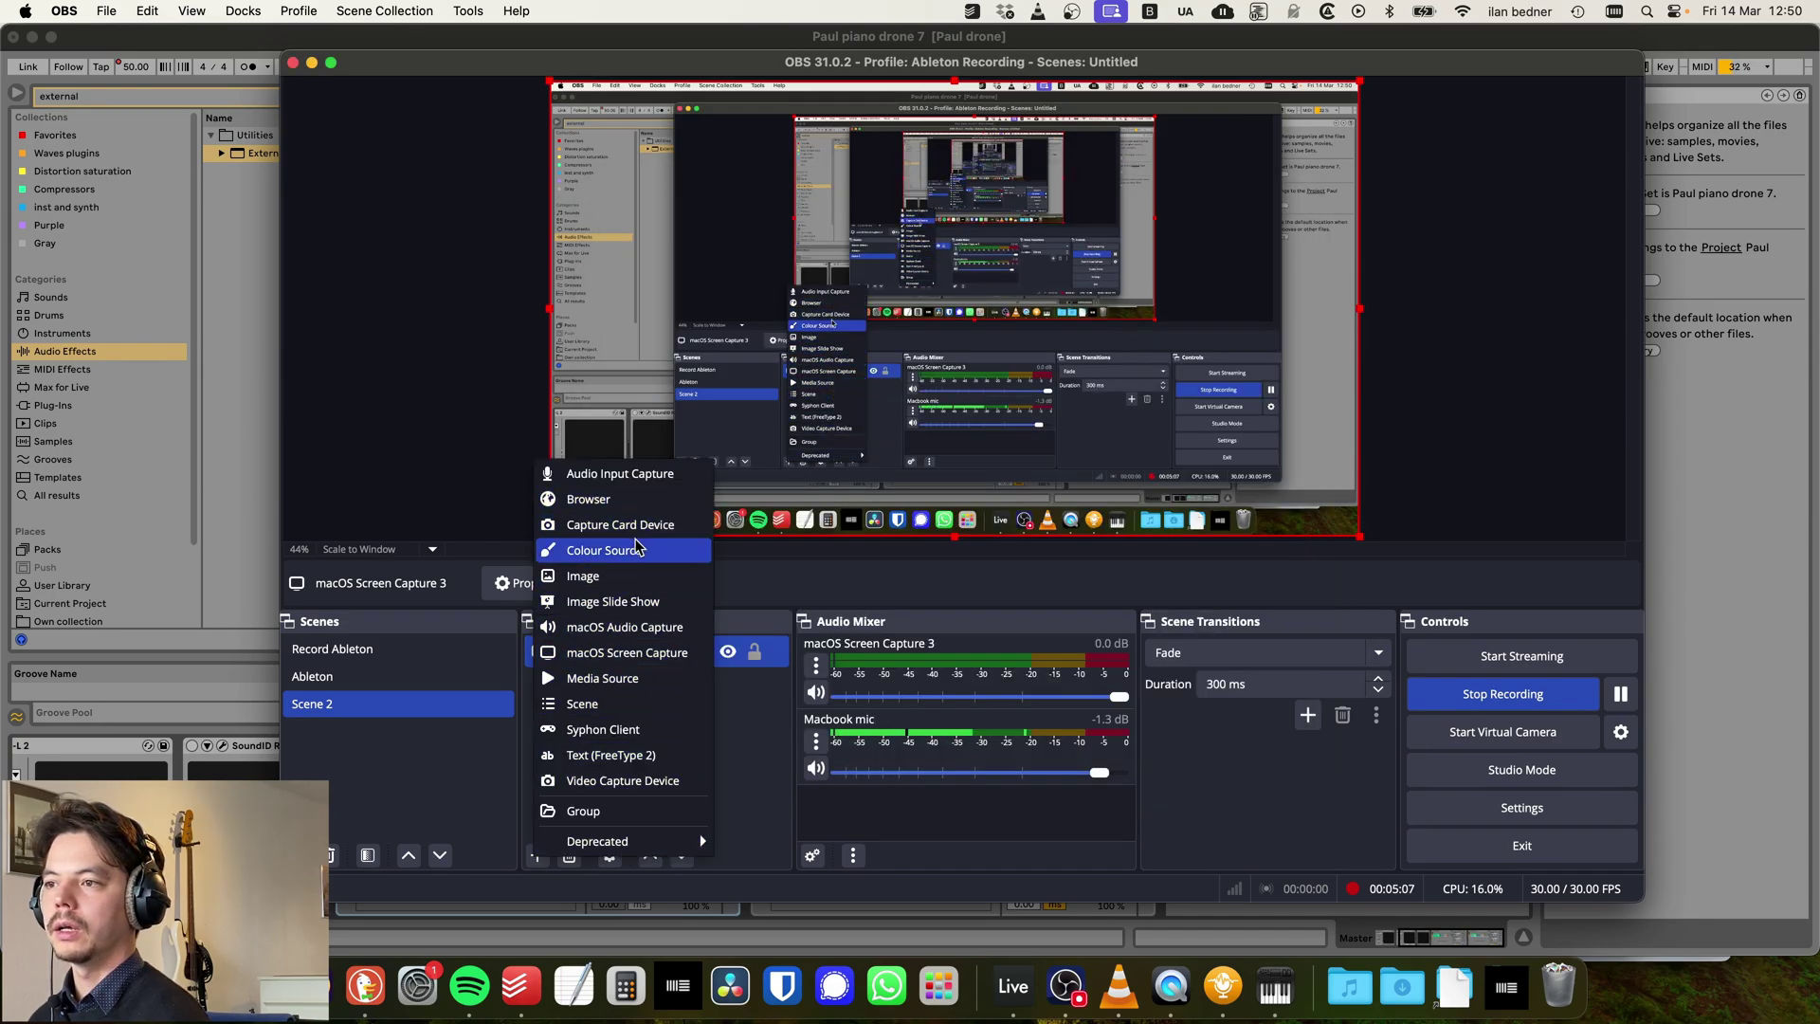
# - Add an Audio Input Capture source to Scene 2 with its device set to BlackHole 2ch
pyautogui.click(635, 474)
pyautogui.click(1084, 583)
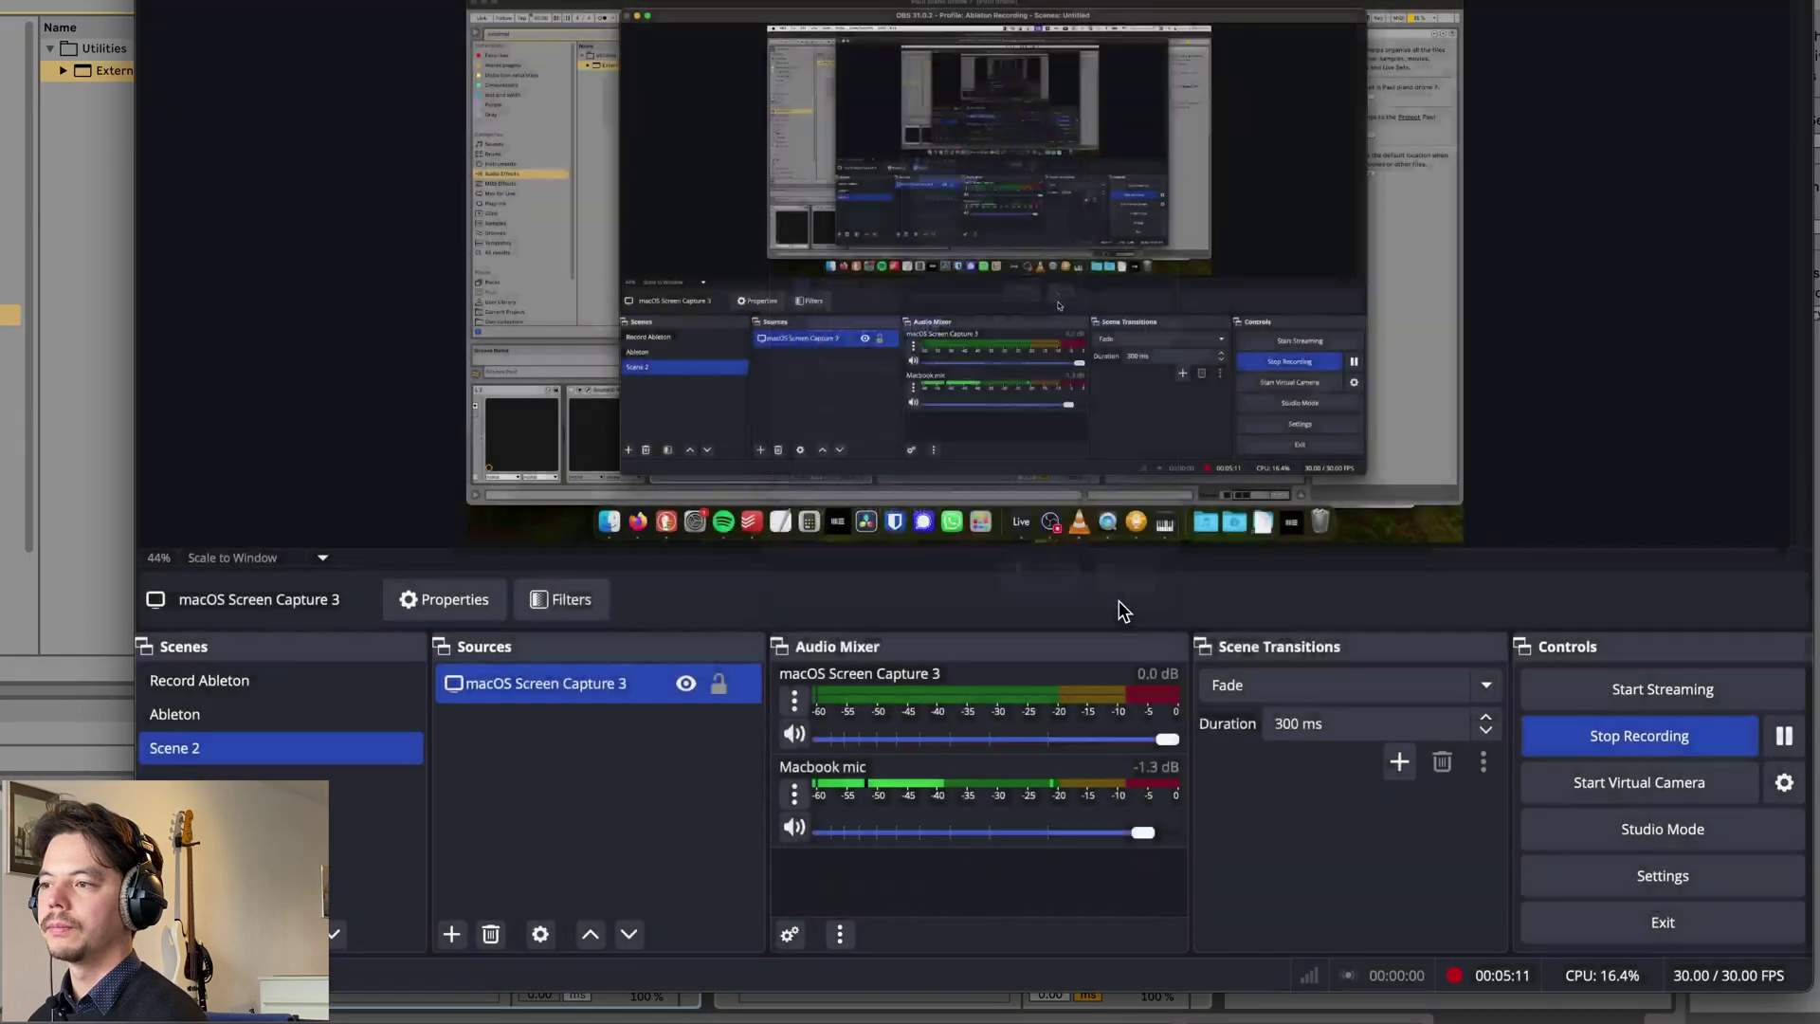
pyautogui.click(792, 199)
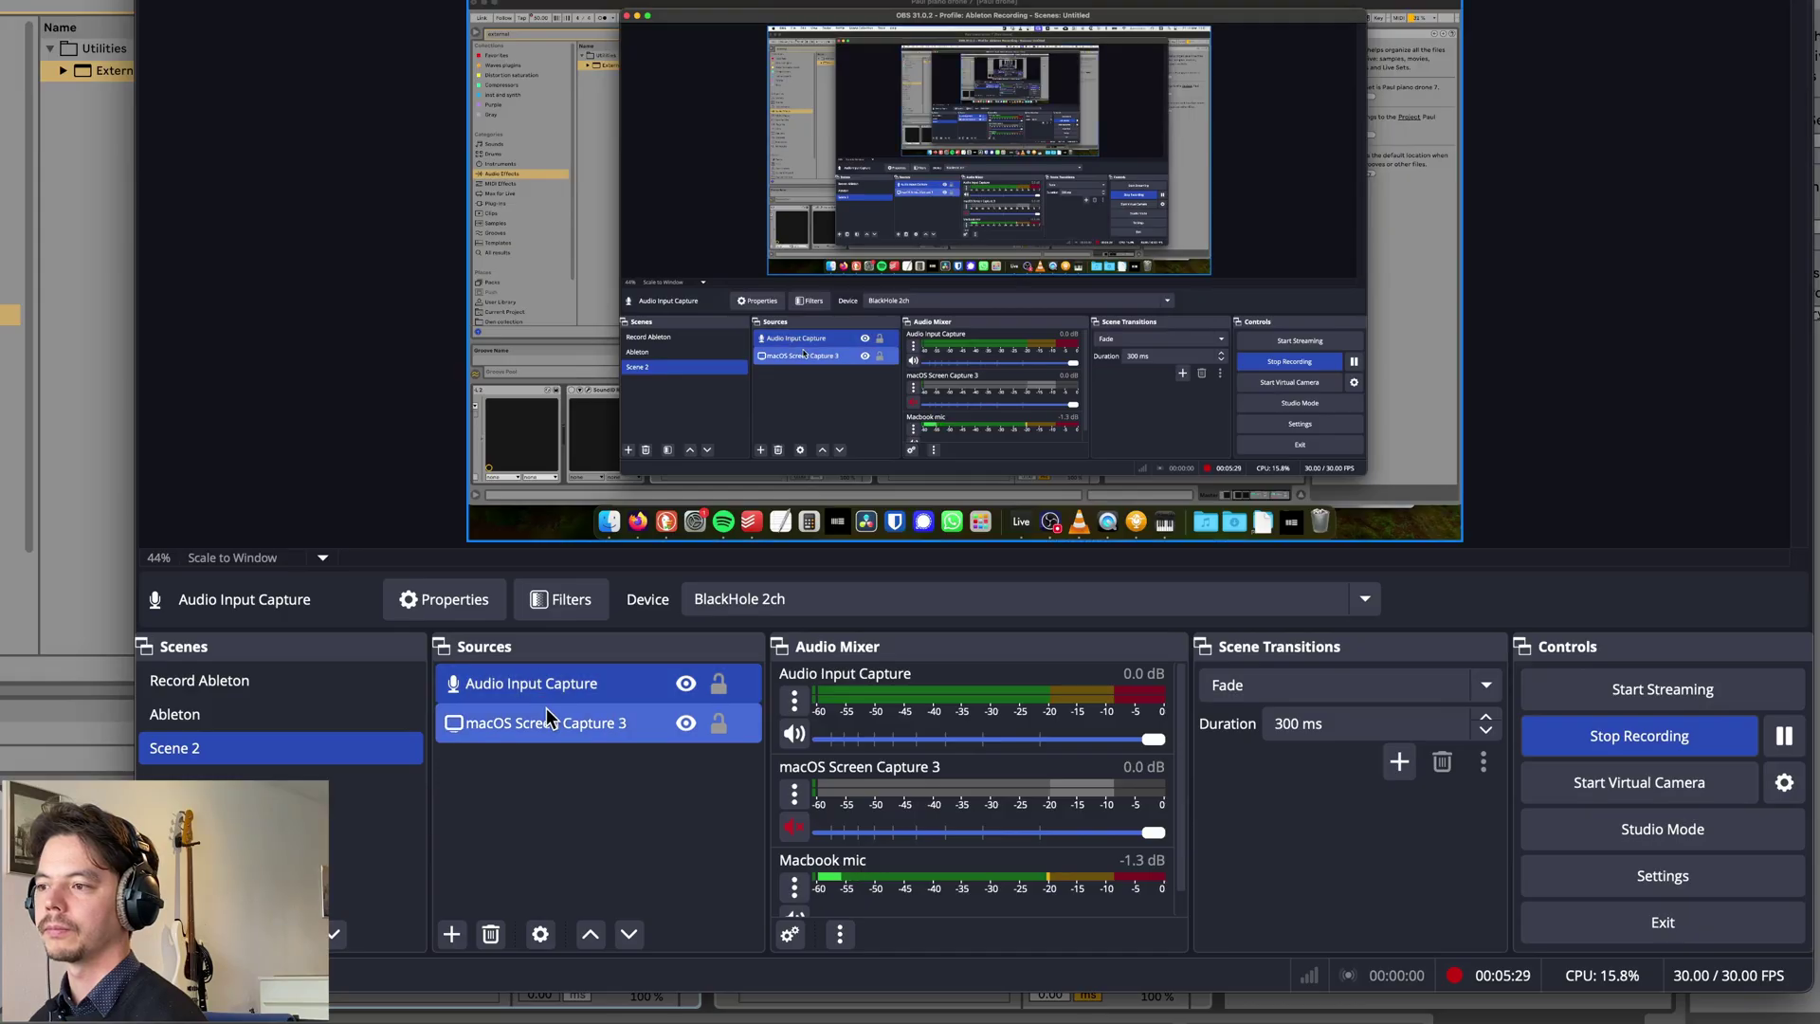
# - Rename the Audio Input Capture source to 'blackhole2' and shrink the OBS window beside Ableton
pyautogui.rightClick(838, 680)
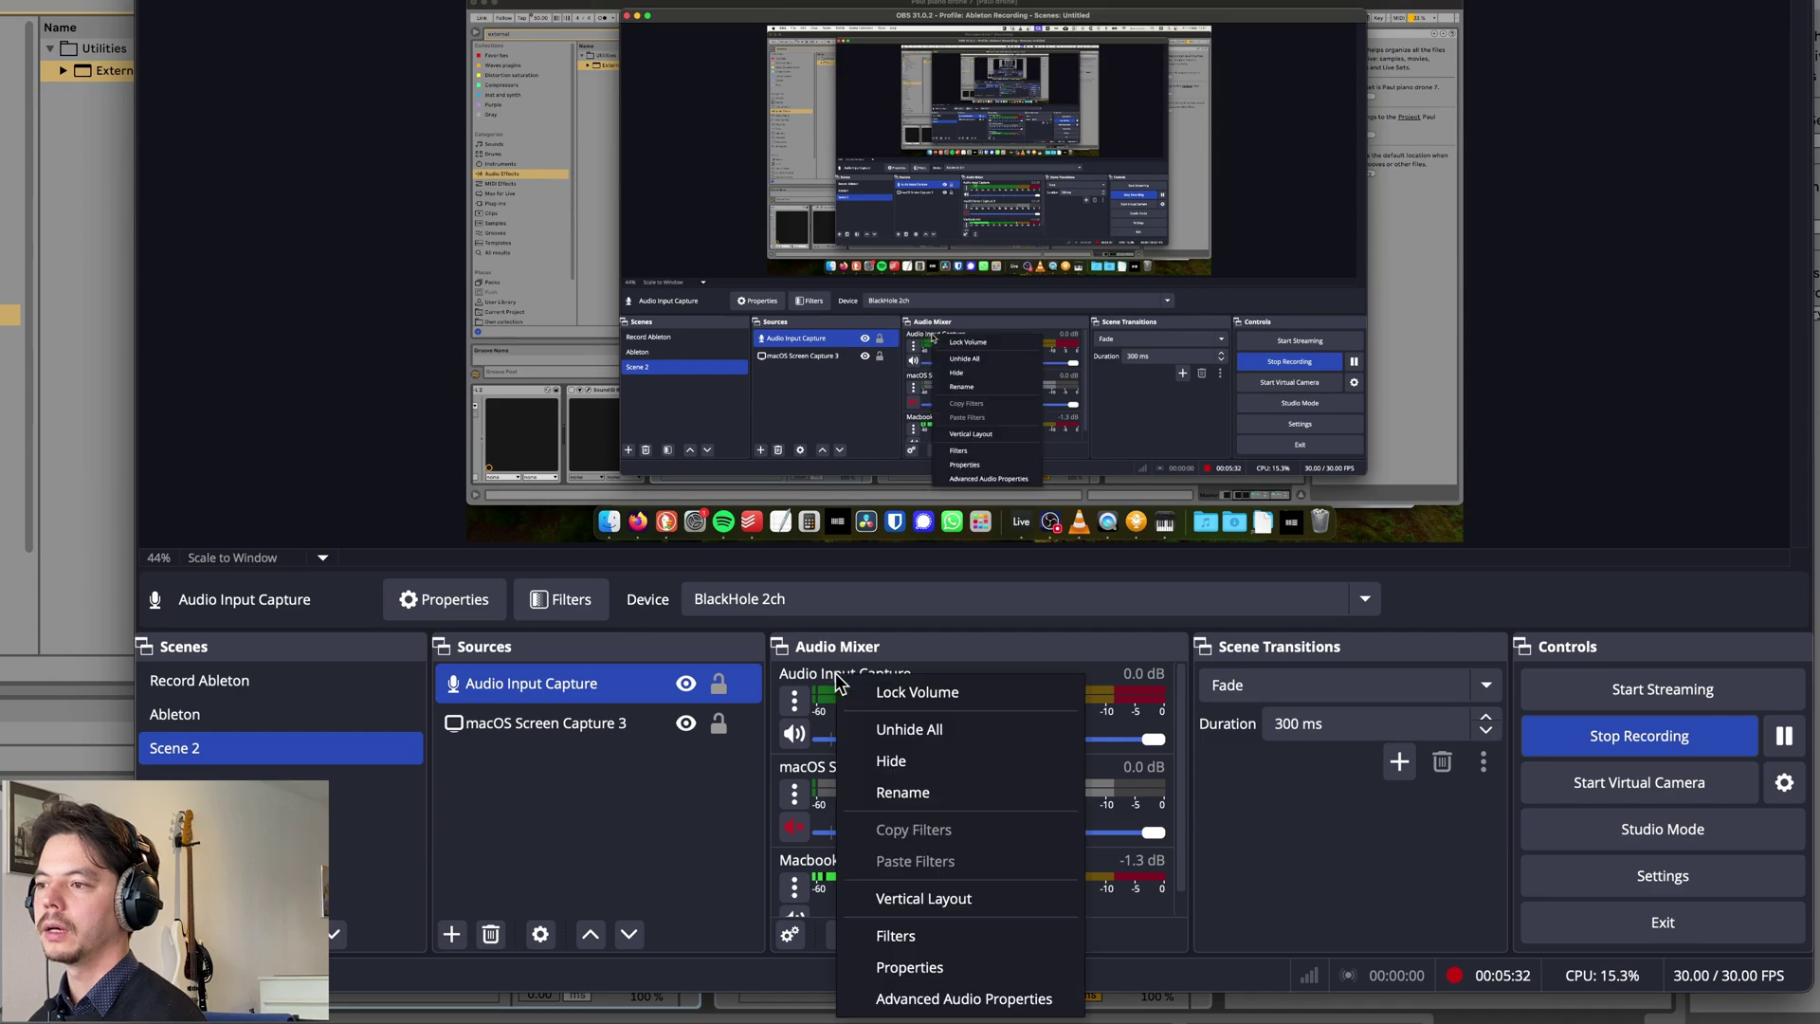
pyautogui.click(907, 789)
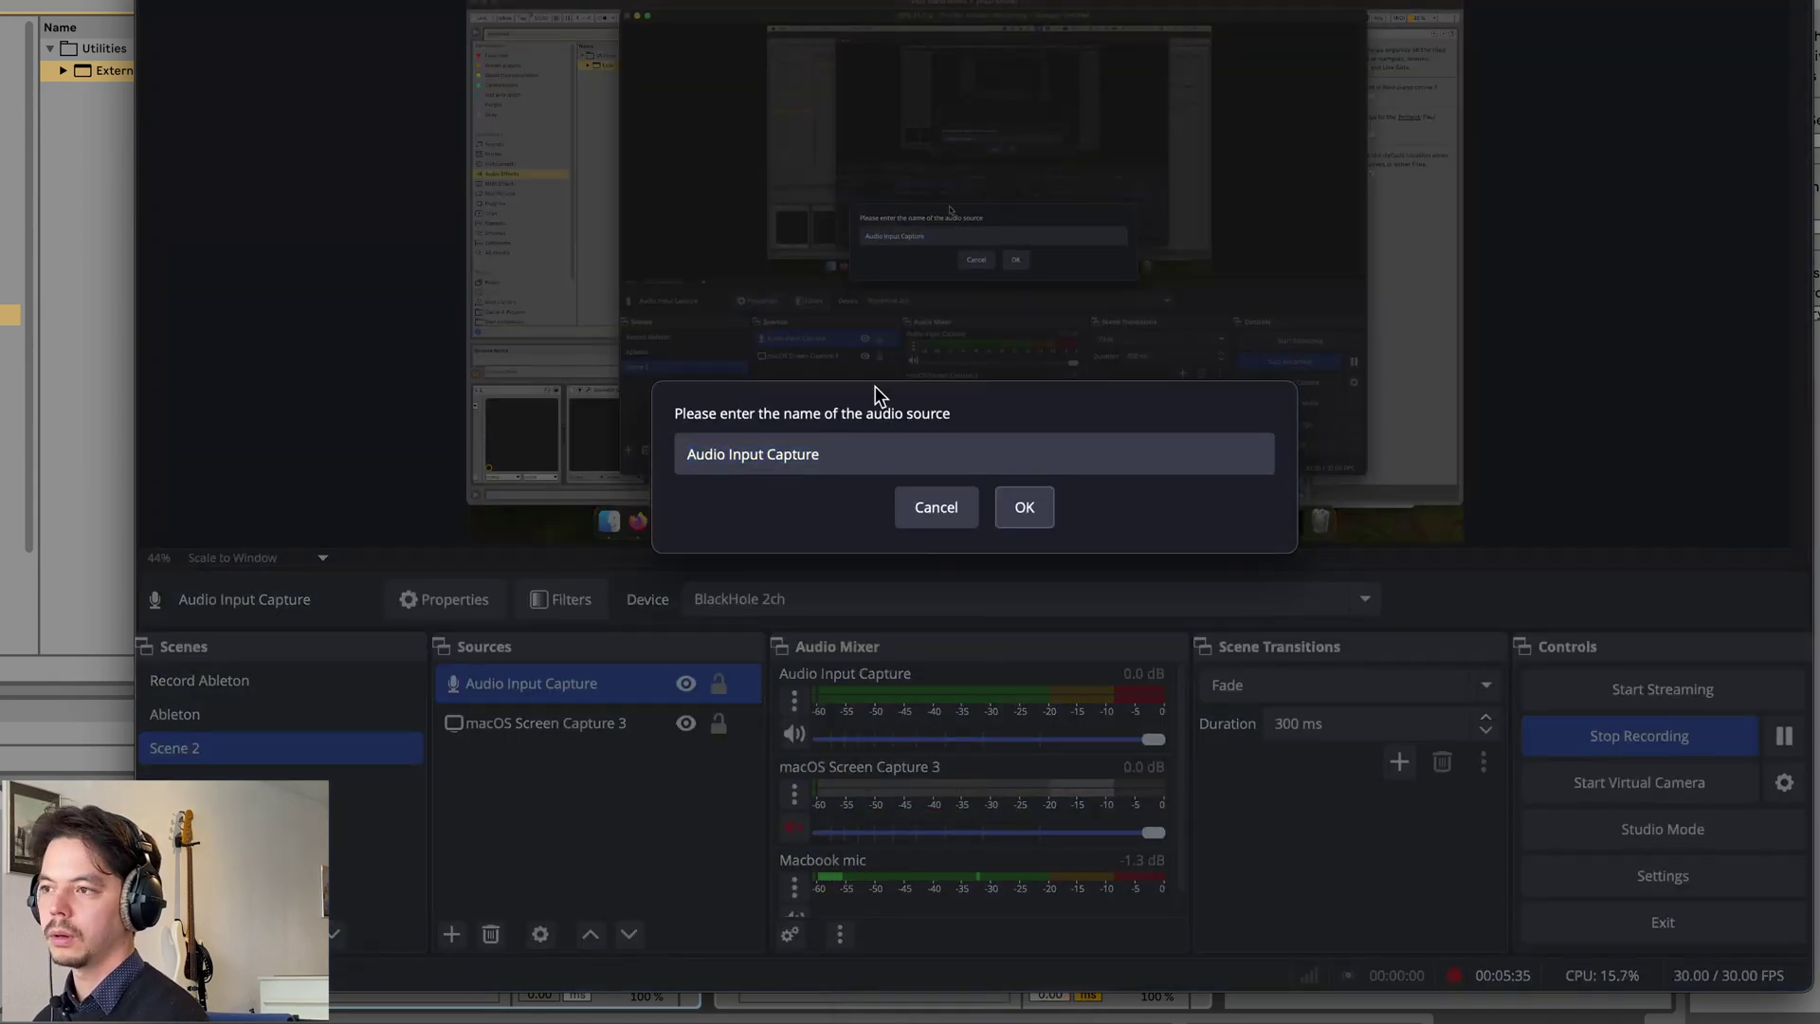
pyautogui.click(890, 445)
pyautogui.press('super+a')
pyautogui.write('blackh')
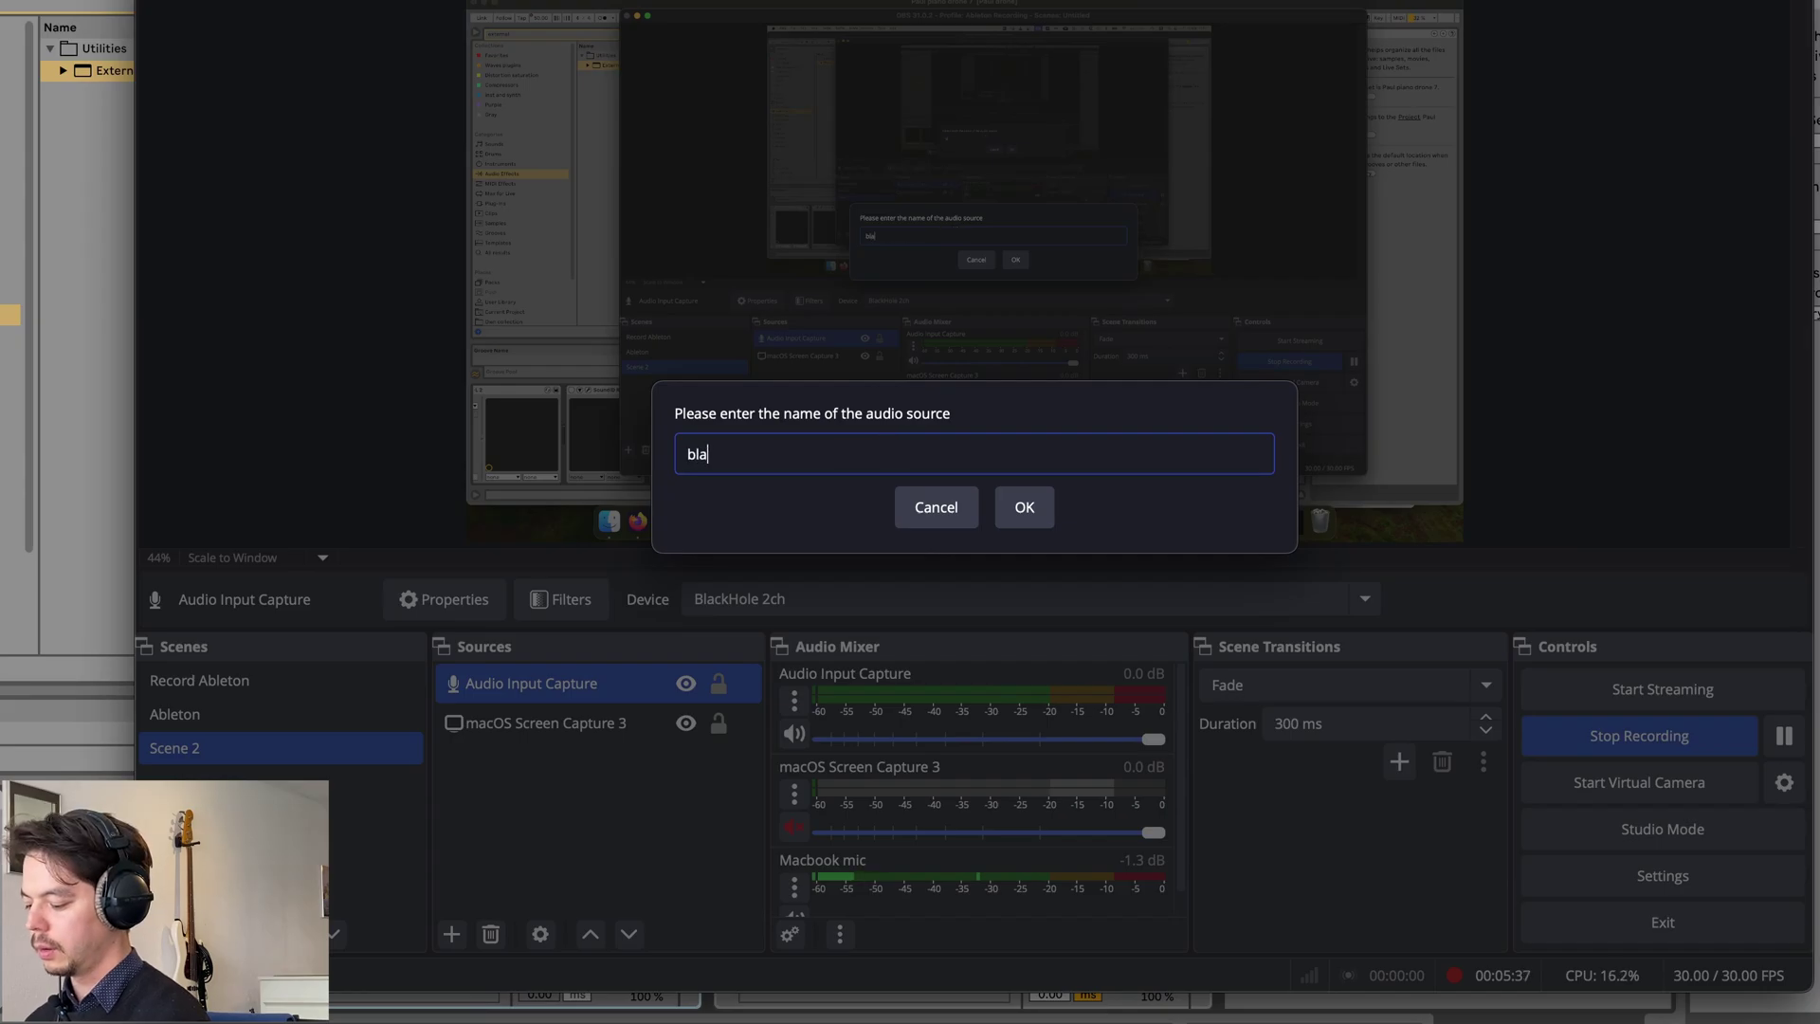
pyautogui.write('ole2')
pyautogui.press('Return')
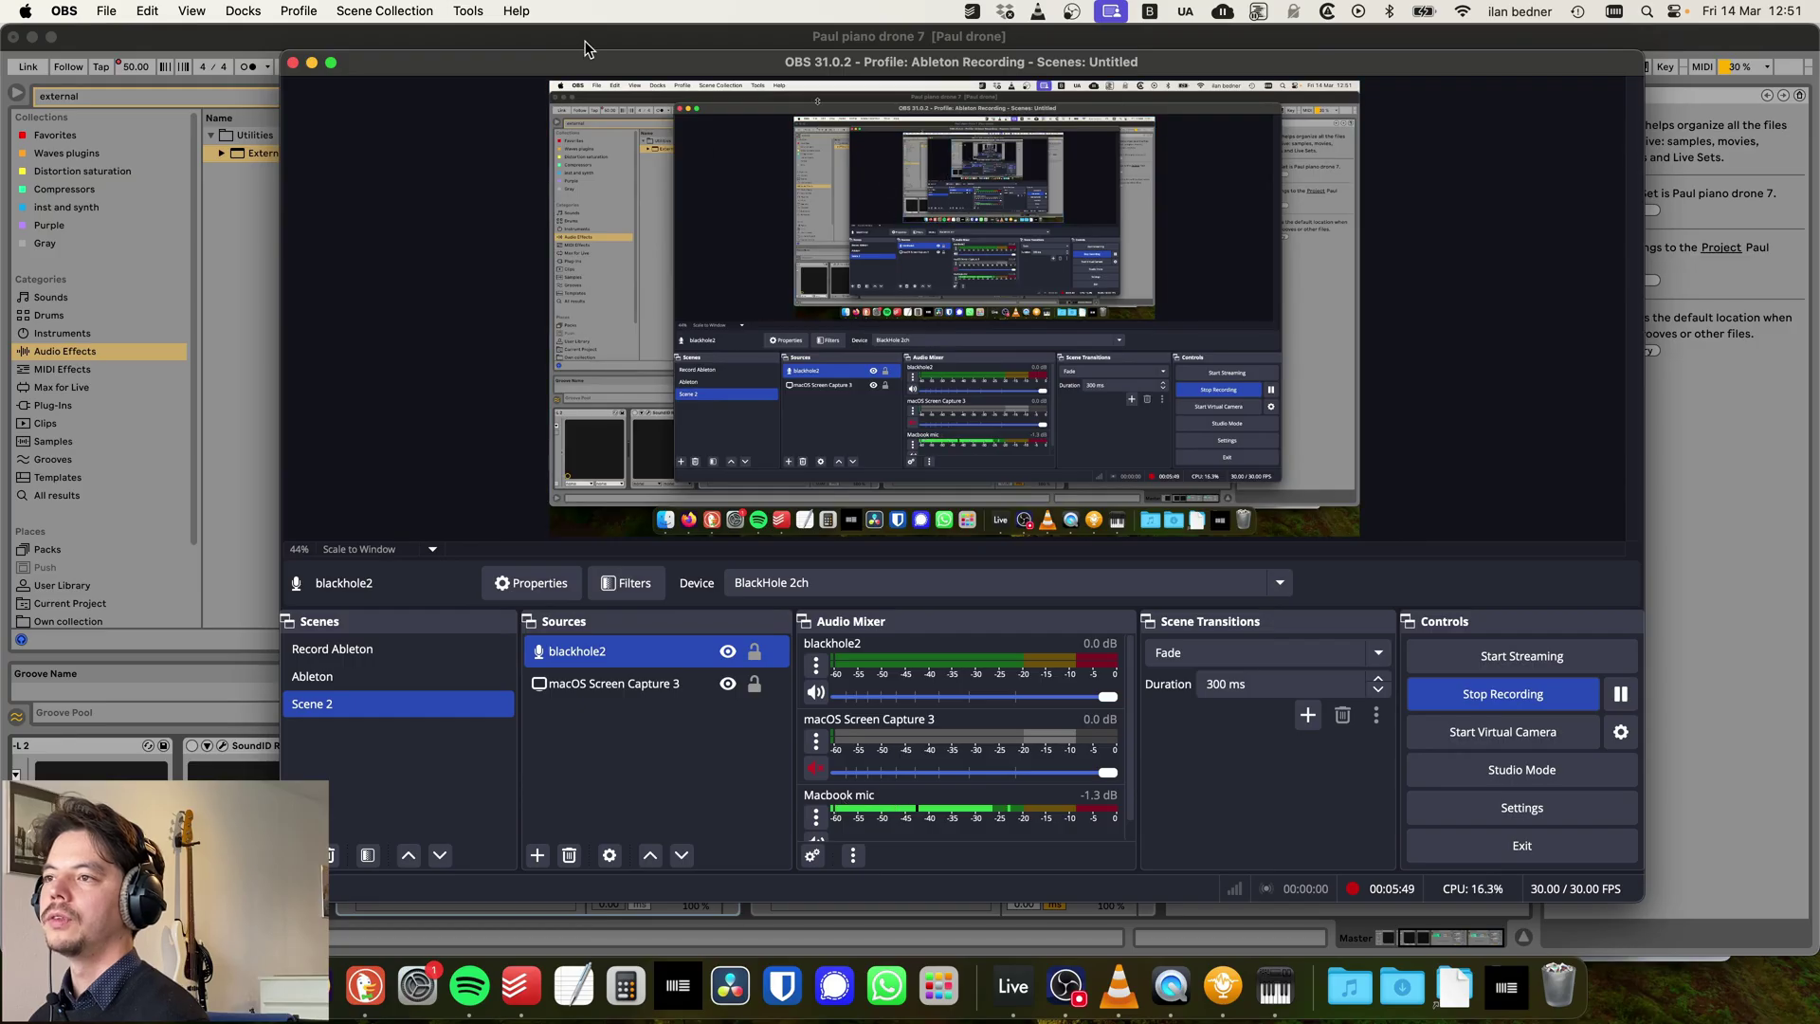
pyautogui.moveTo(583, 55); pyautogui.dragTo(361, 69)
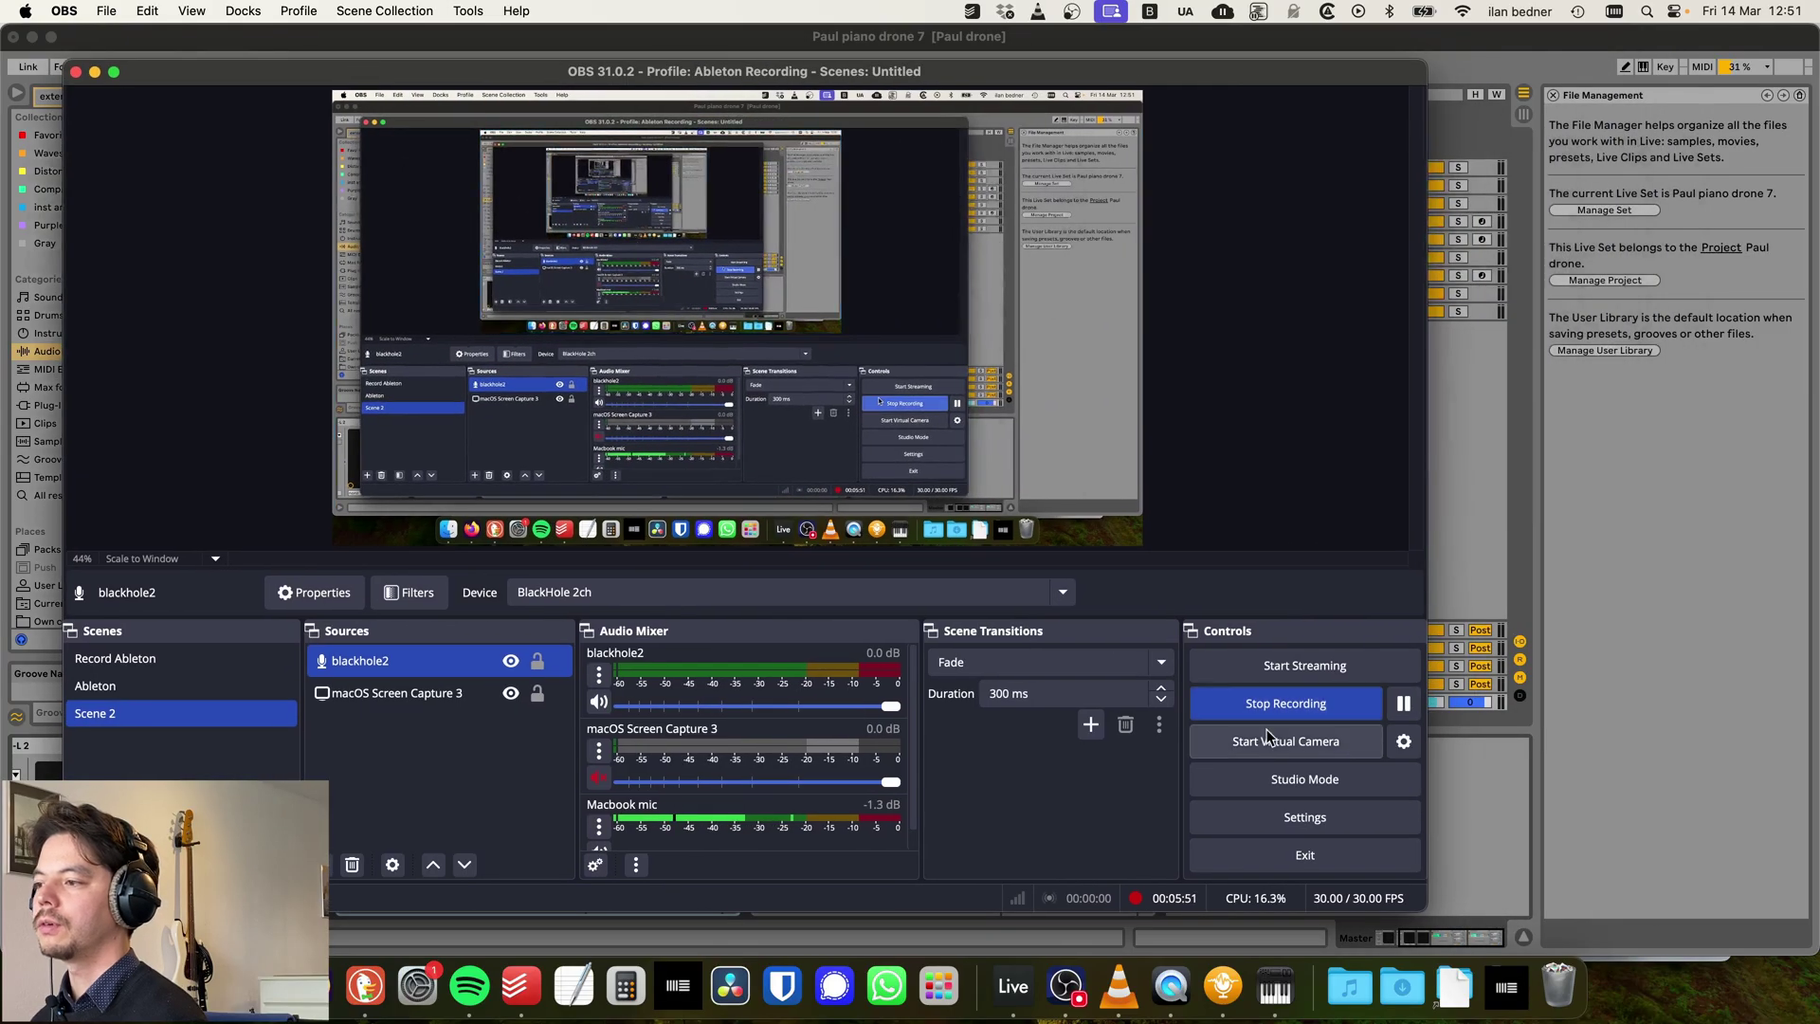
pyautogui.moveTo(1426, 912); pyautogui.dragTo(917, 654)
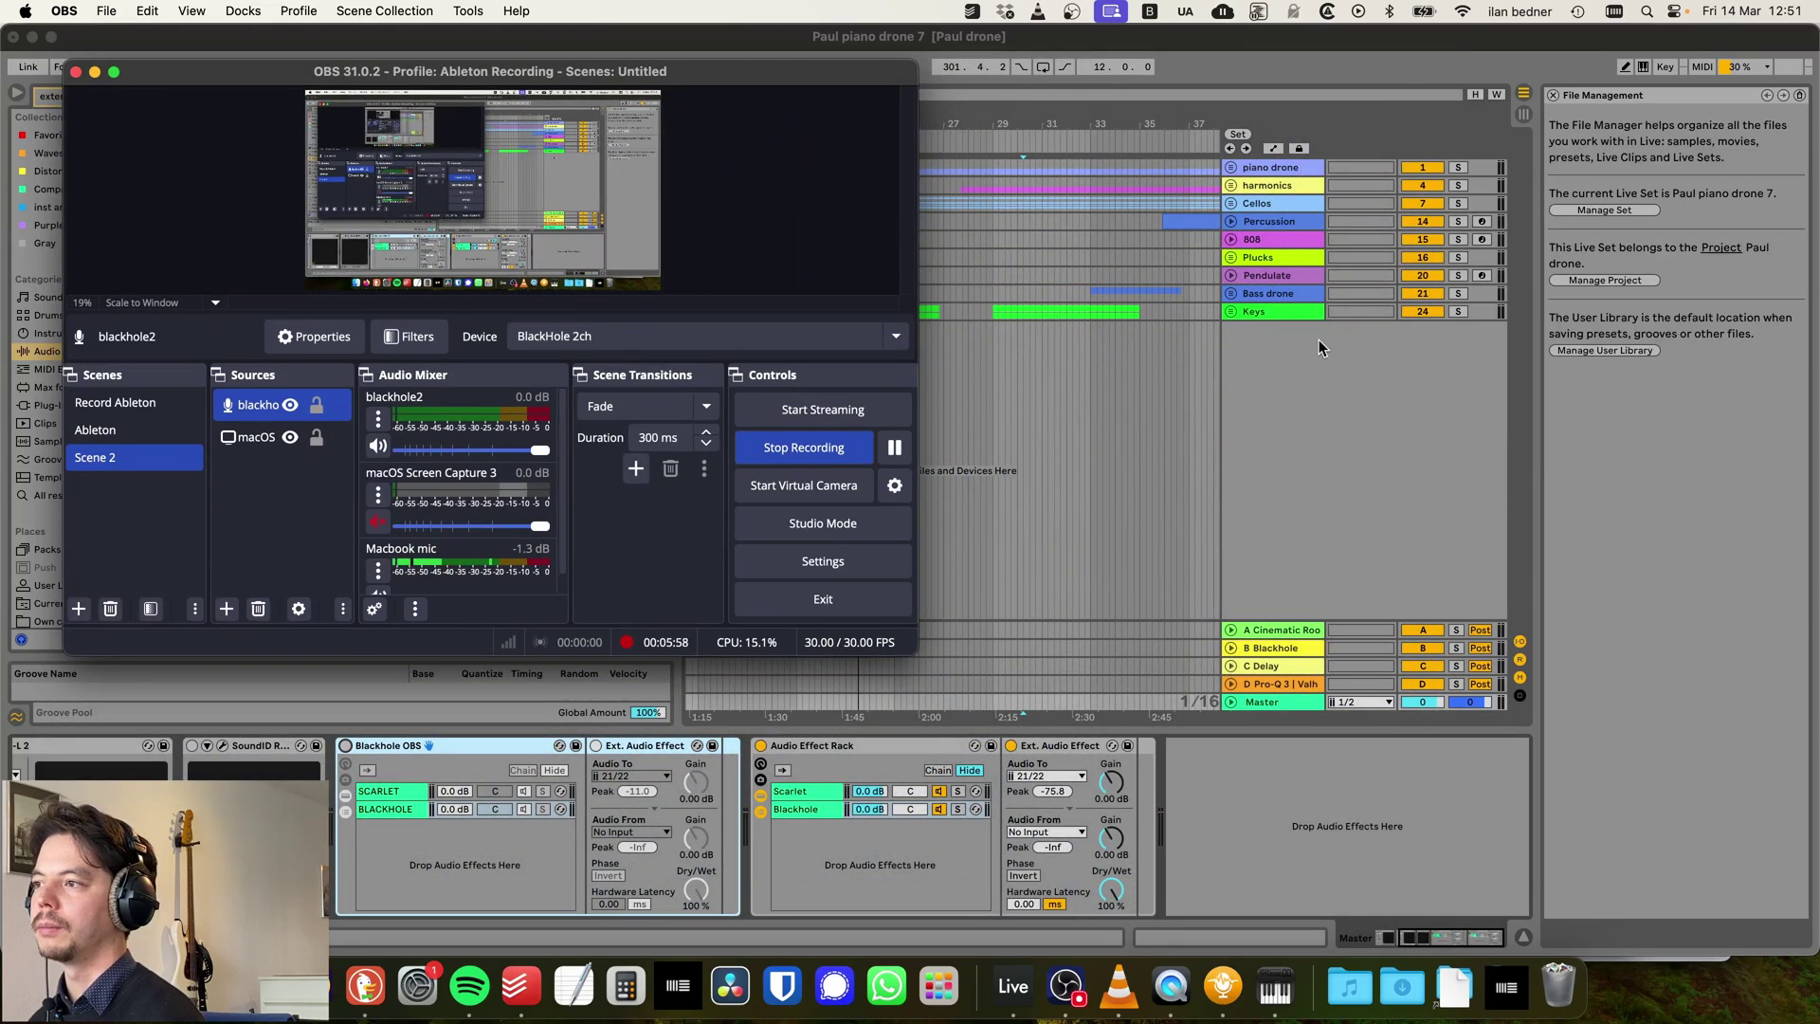
# - Show Ableton's Master track, then return to OBS to watch the blackhole2 level meter
pyautogui.click(1283, 707)
pyautogui.click(1282, 707)
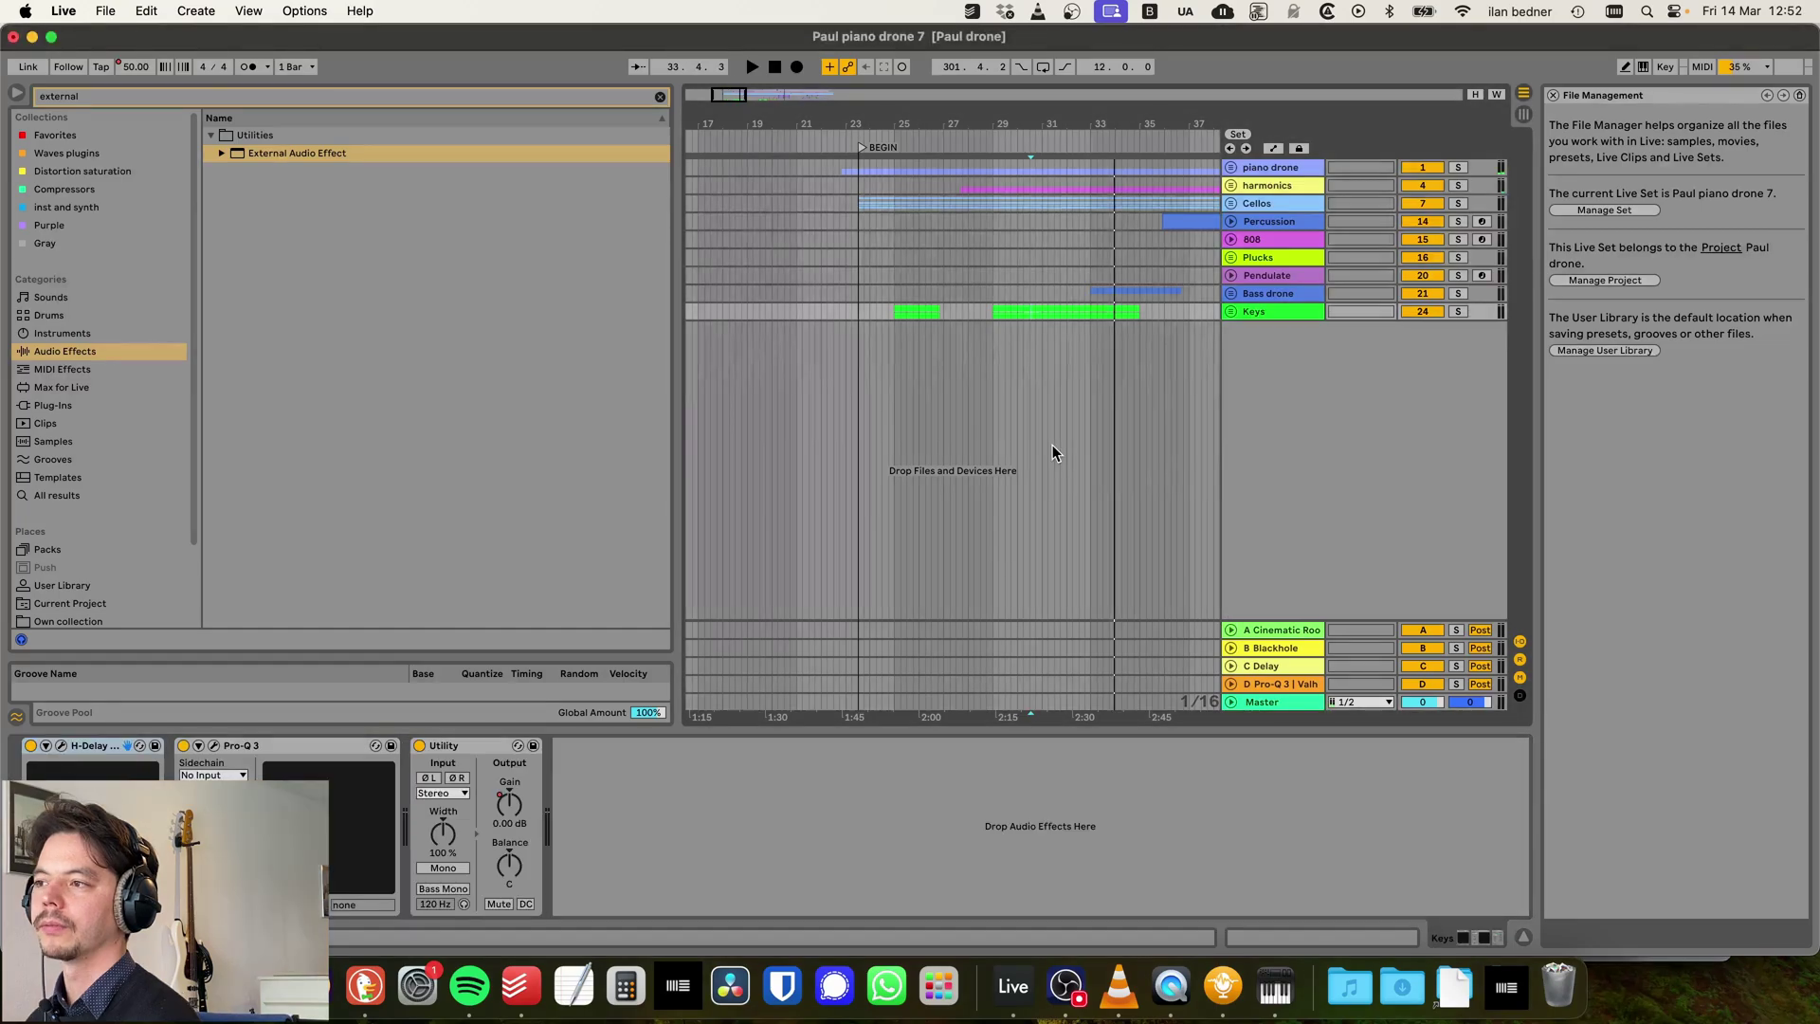
pyautogui.click(1065, 986)
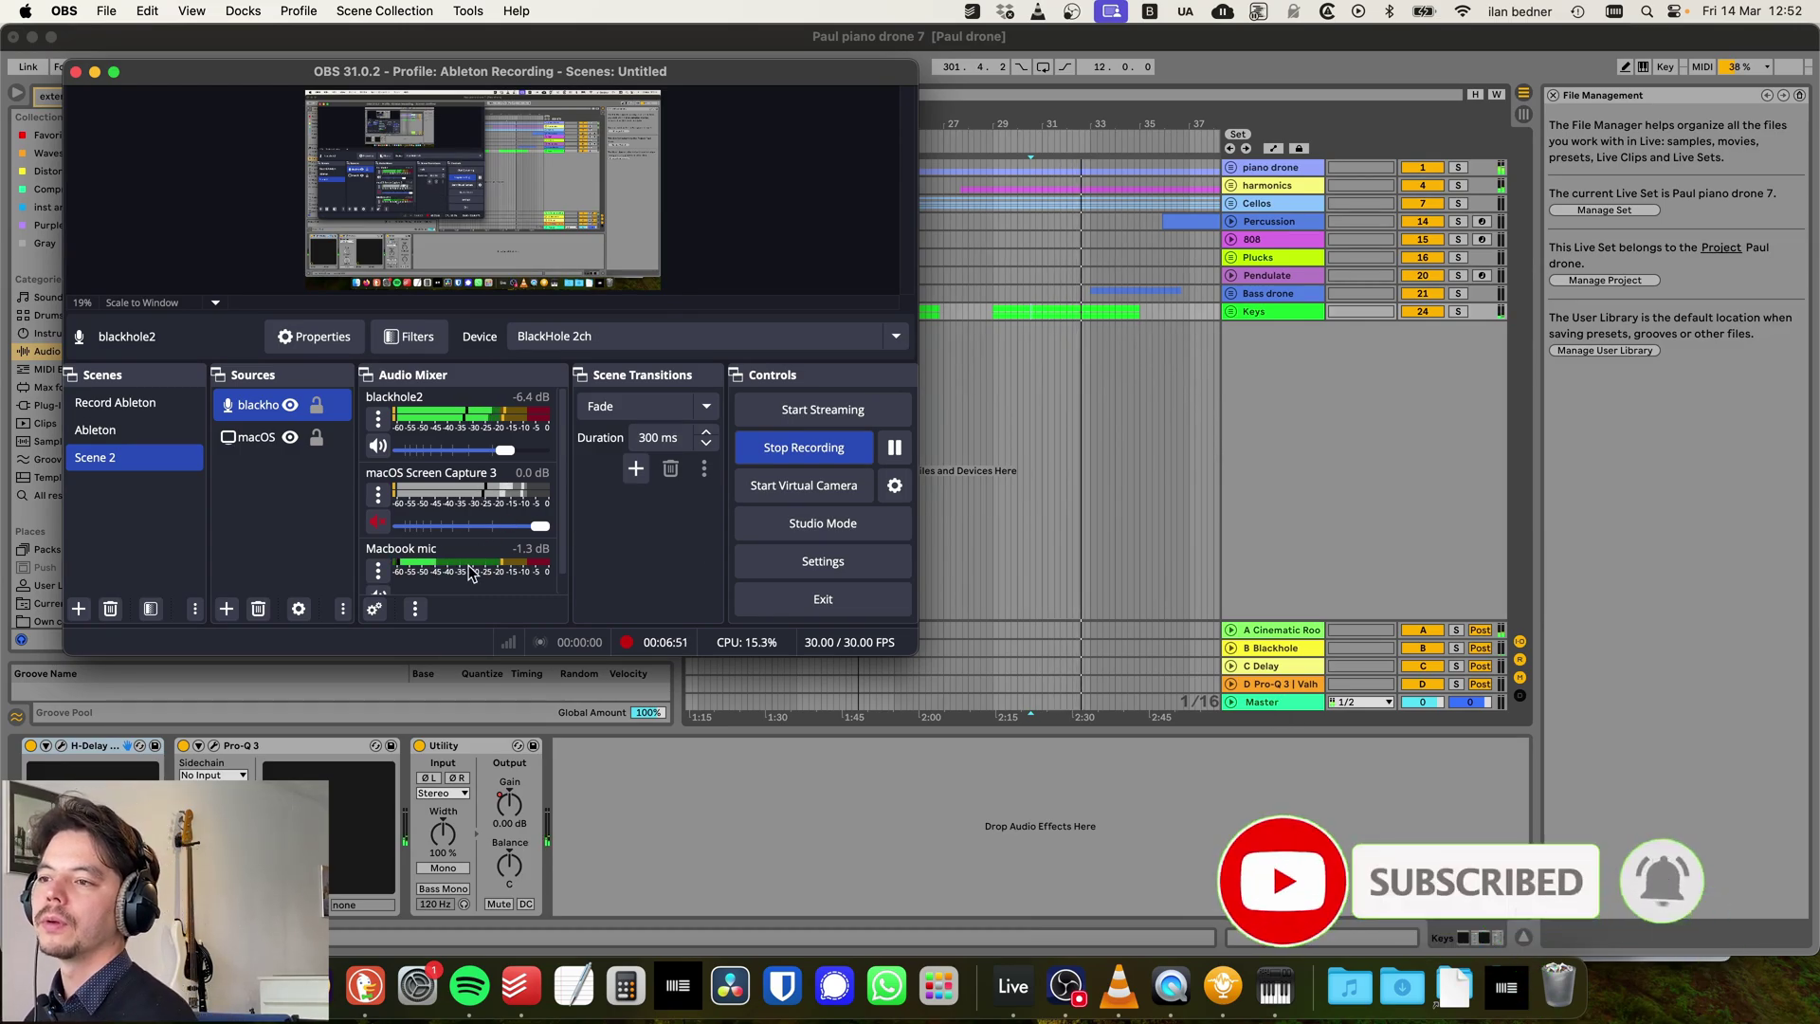
pyautogui.scroll(-1, 418, 561)
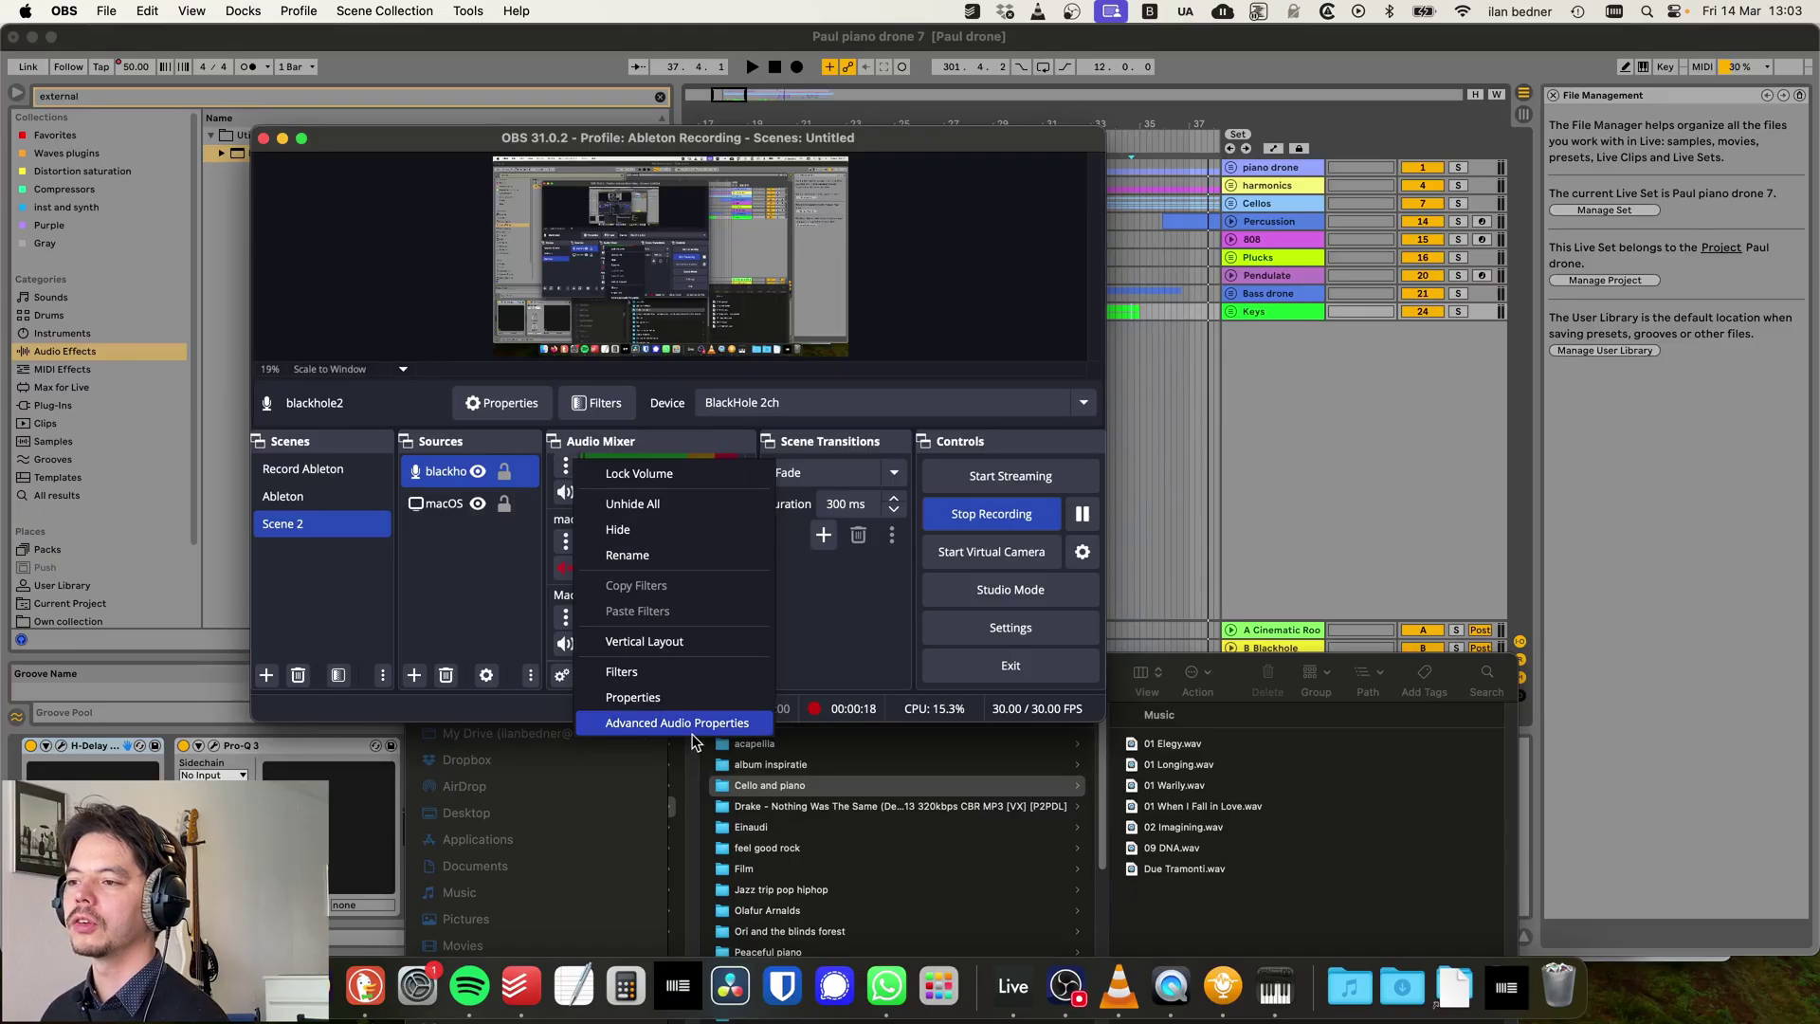
# - In Advanced Audio Properties, move blackhole2 from track 1 to track 2
pyautogui.click(692, 724)
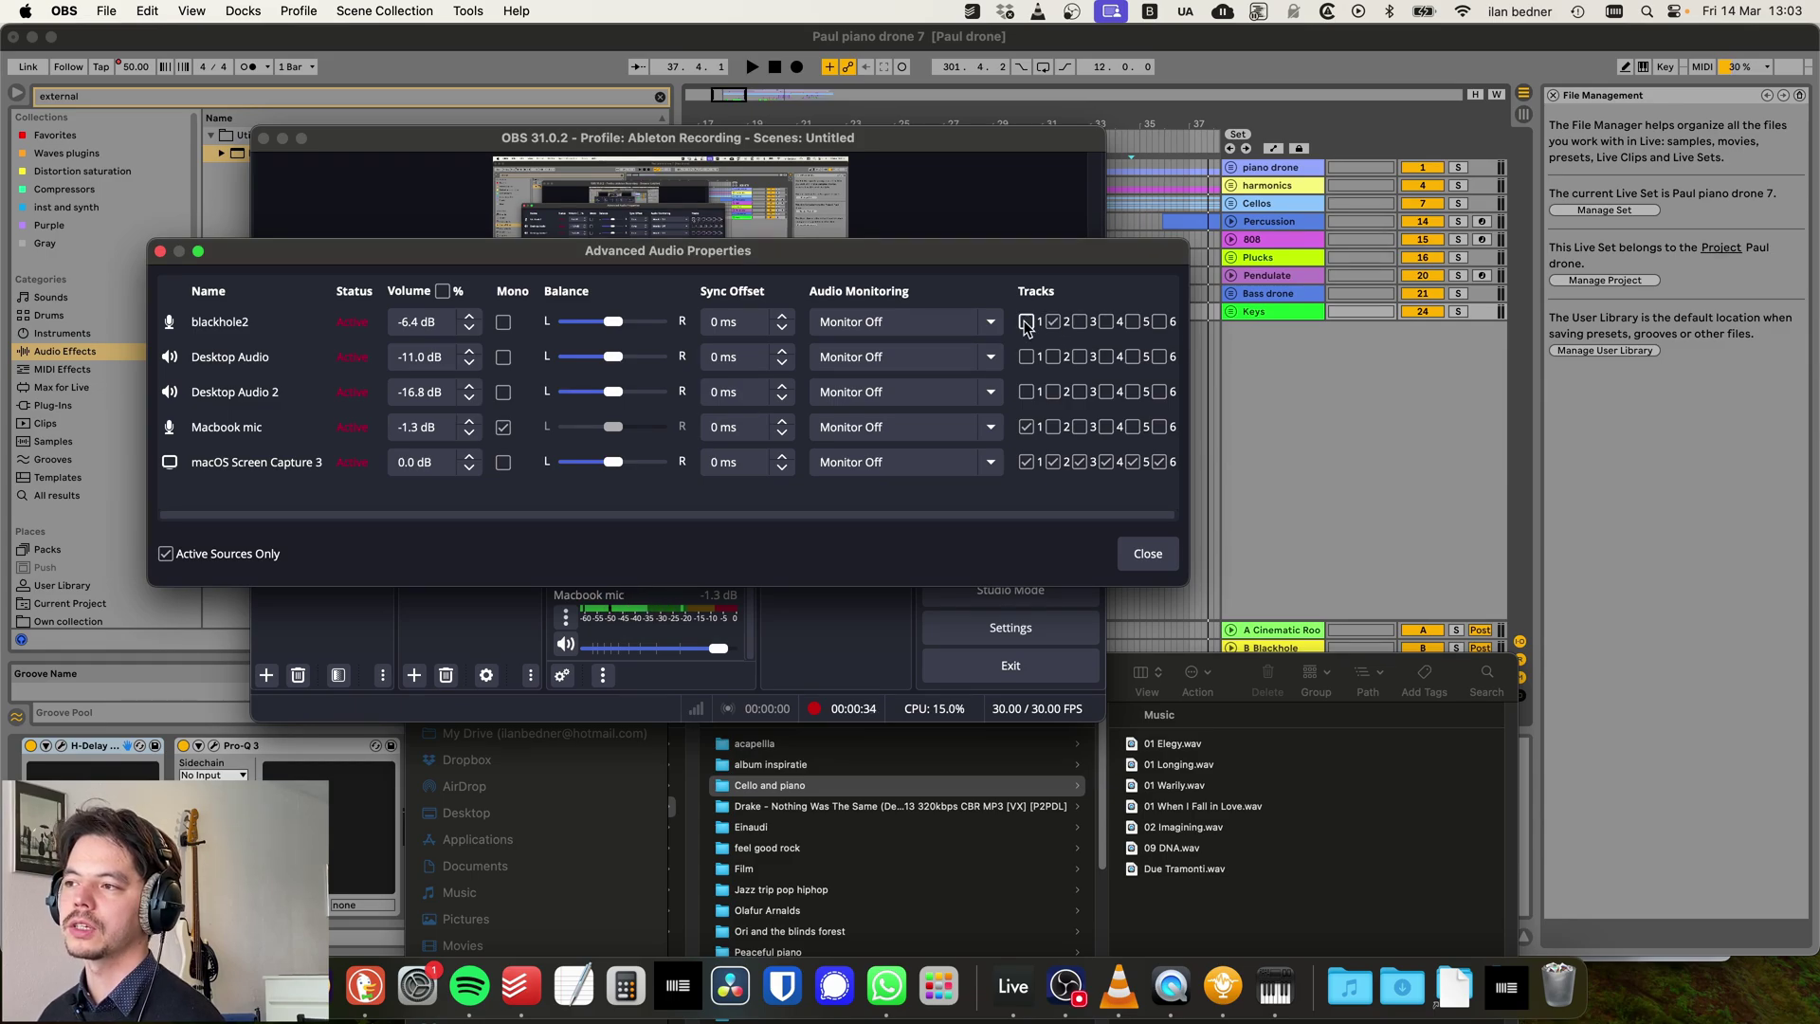
# - Verify Output > Recording in OBS settings has audio tracks 1 and 2 enabled
pyautogui.click(1147, 559)
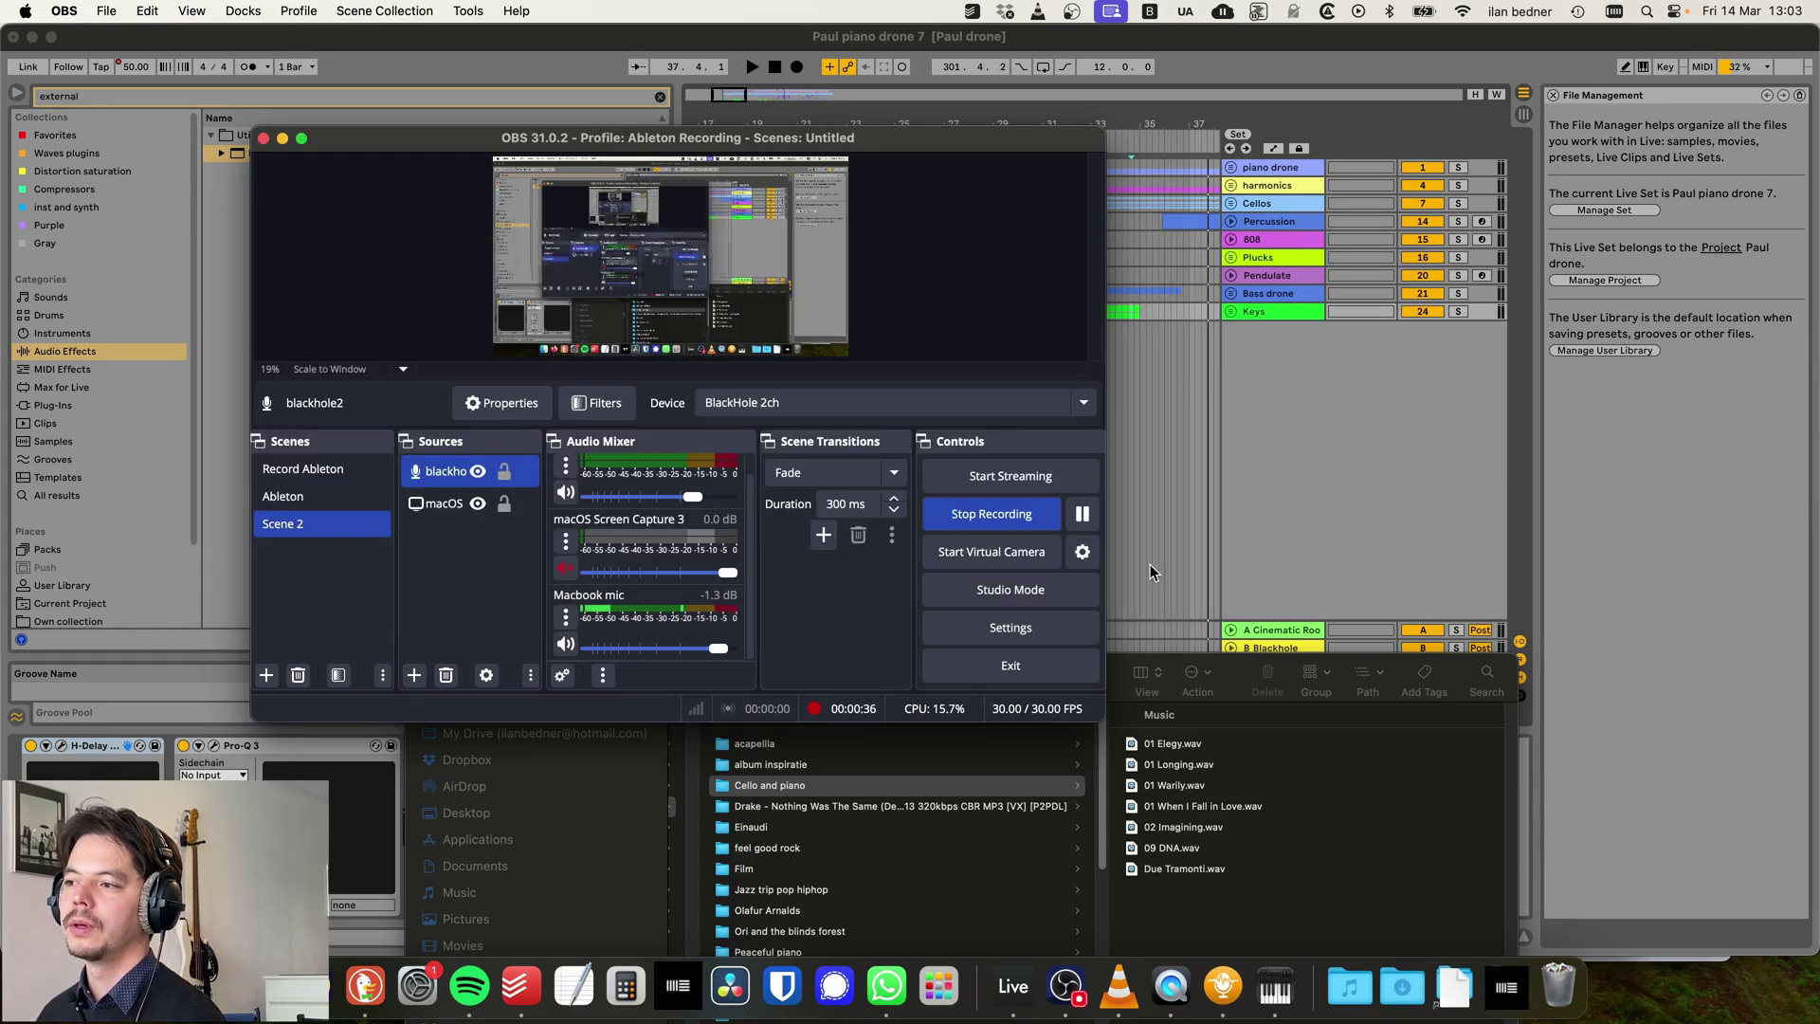
pyautogui.click(1043, 630)
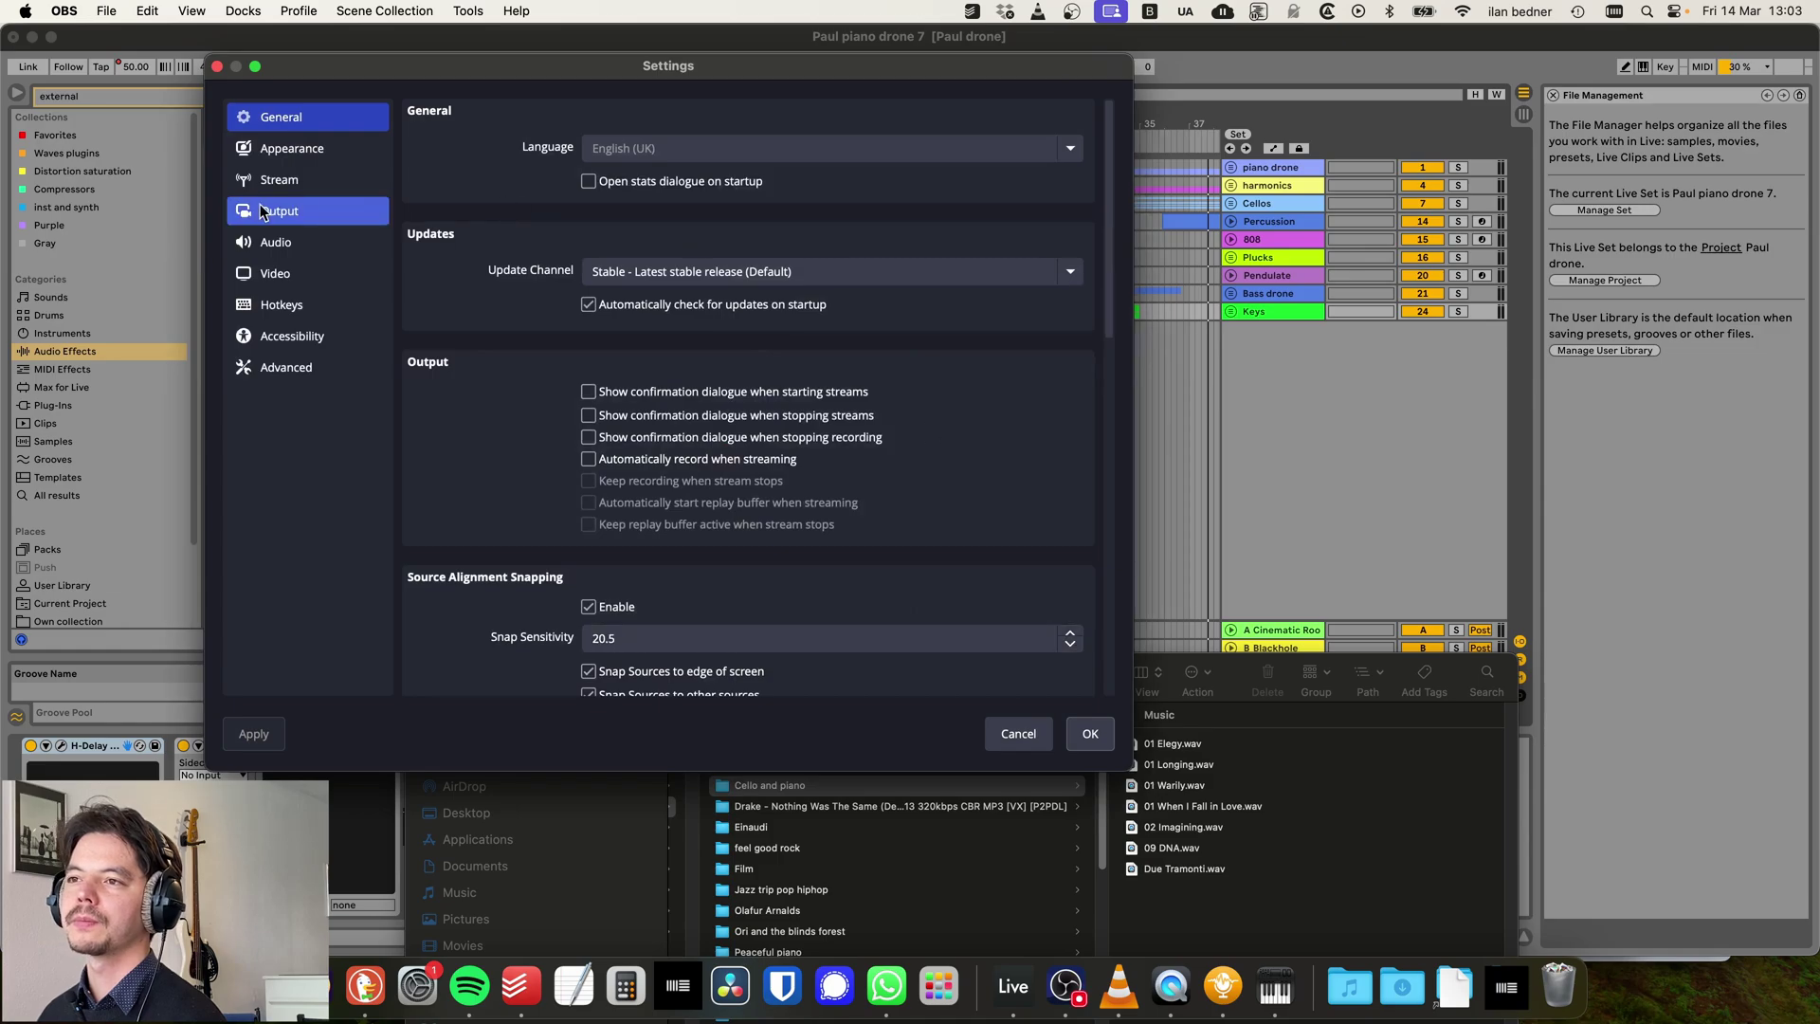
pyautogui.click(277, 210)
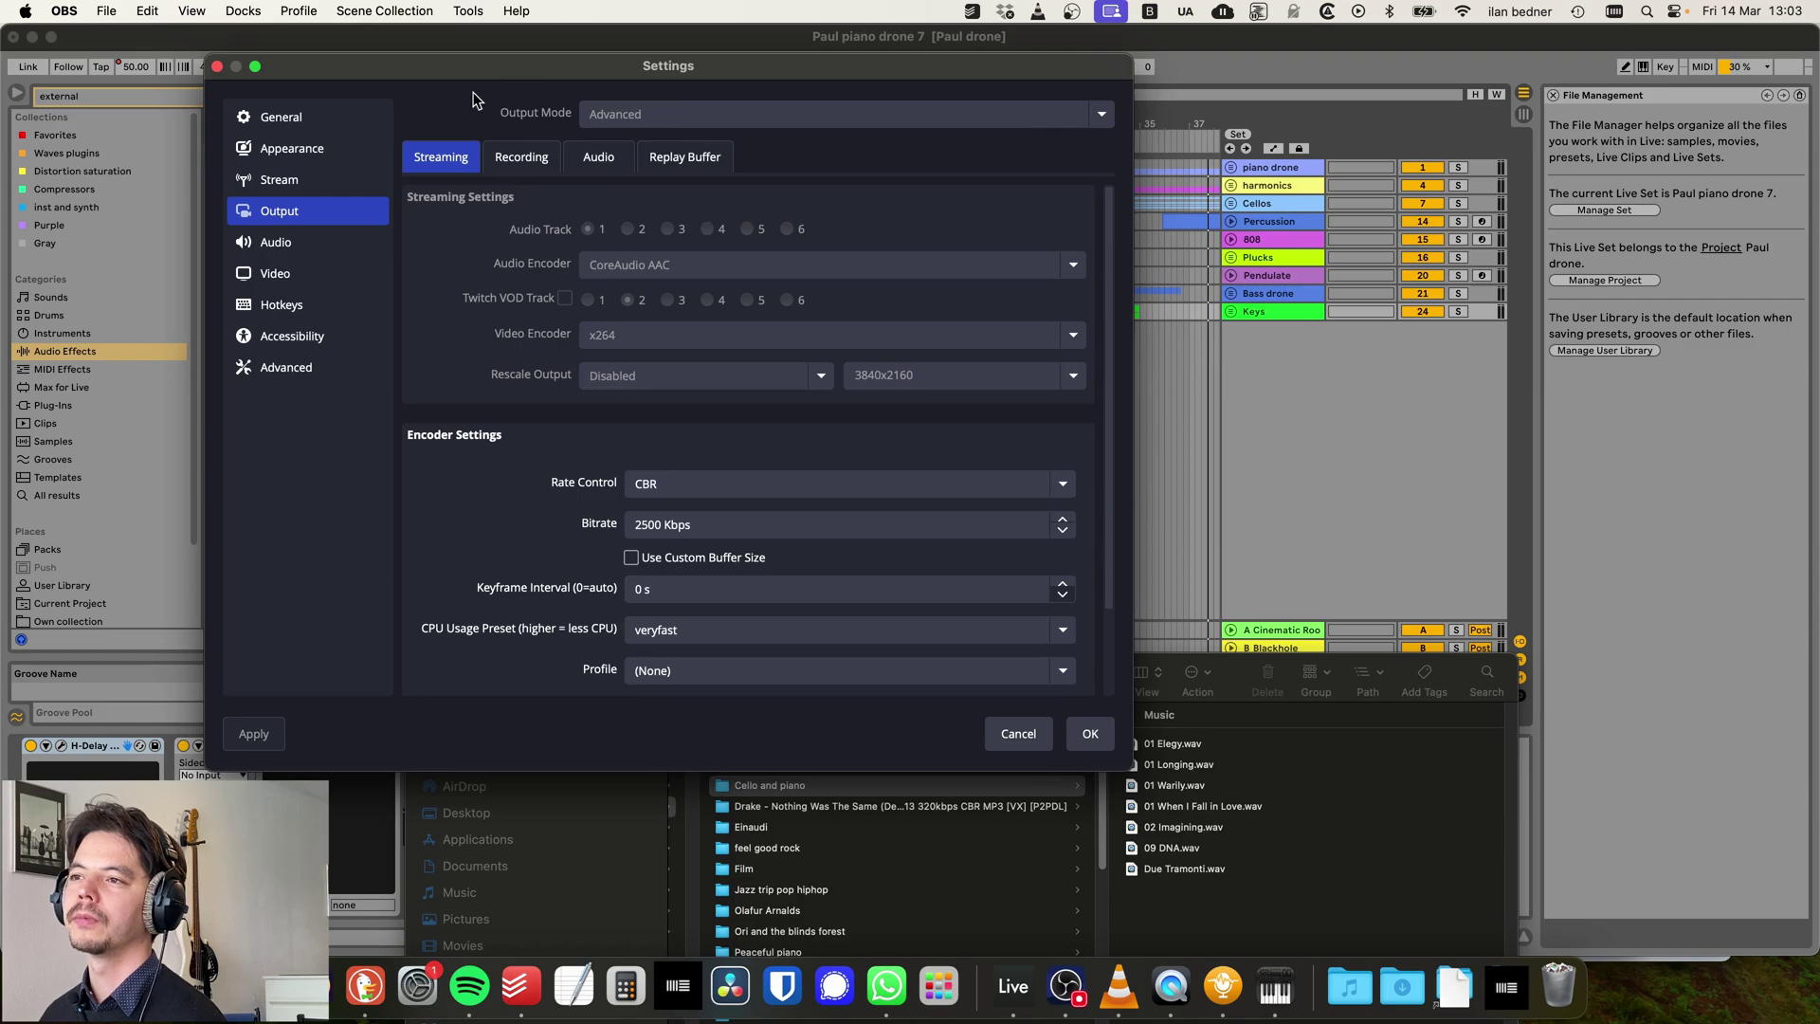
pyautogui.click(513, 158)
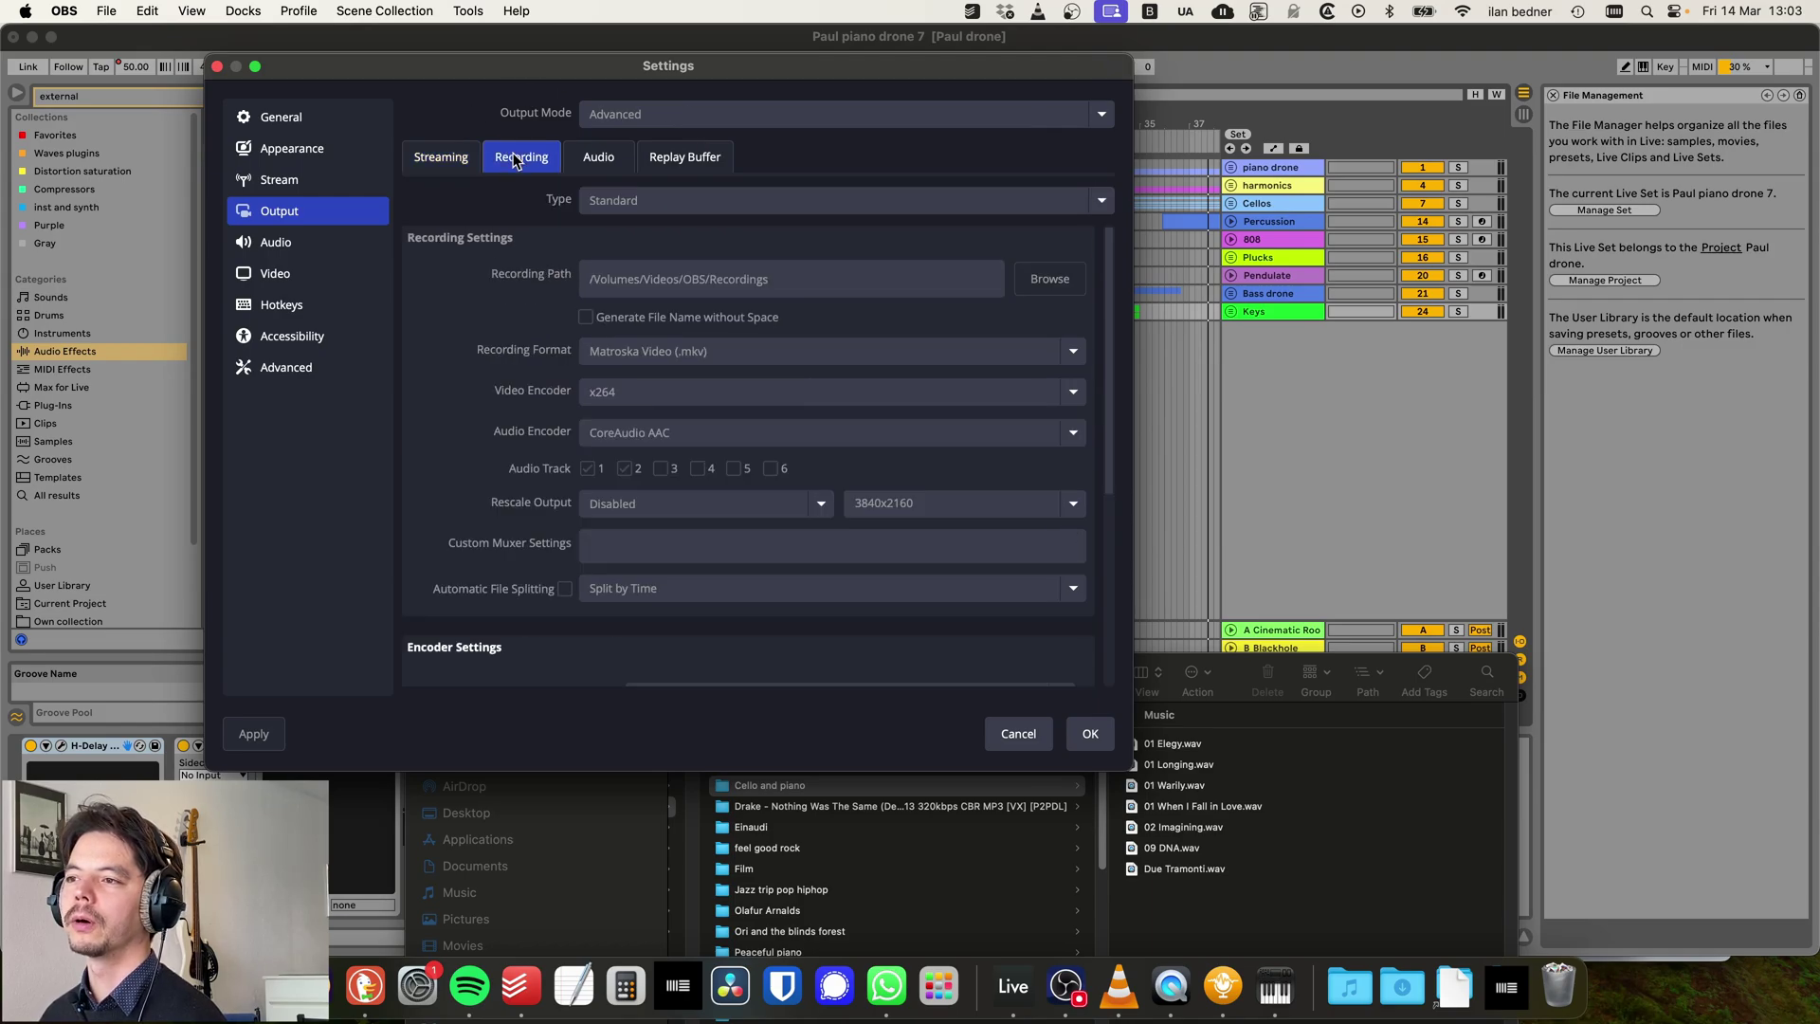
pyautogui.scroll(-2, 508, 297)
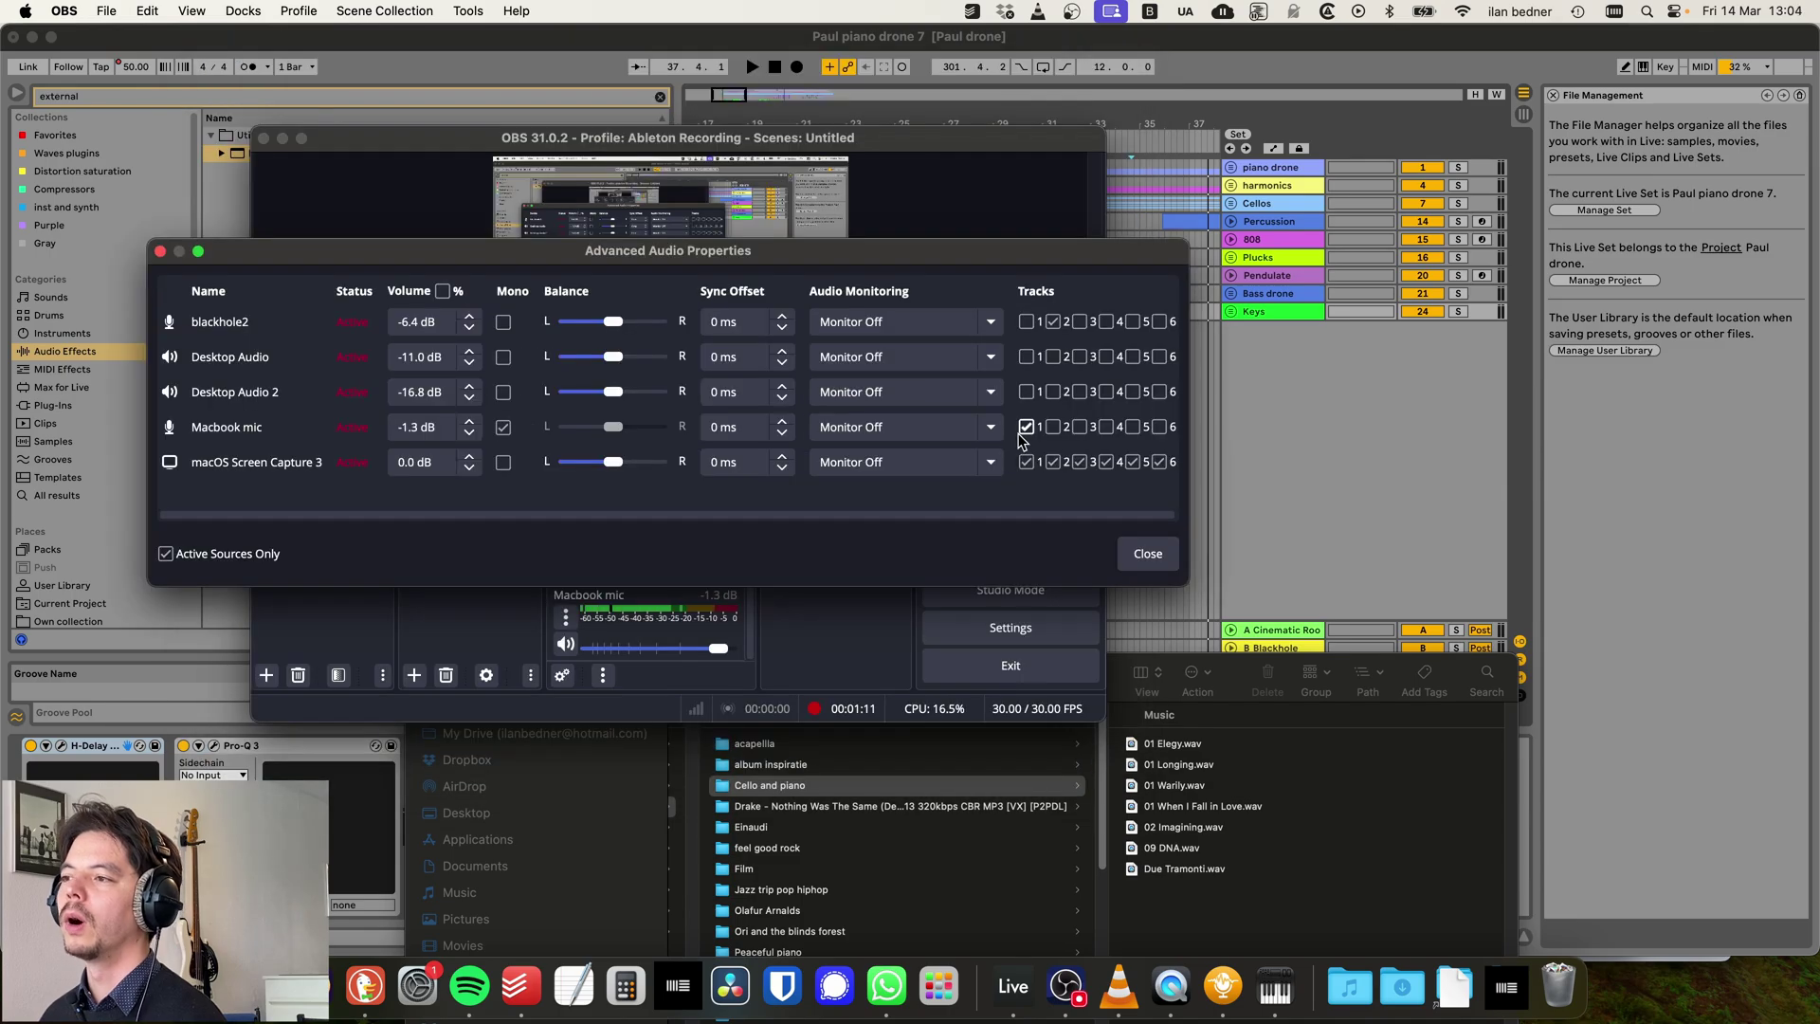
# - Assign the blackhole2 source to audio track 2 in Advanced Audio Properties and close the window
pyautogui.click(1066, 323)
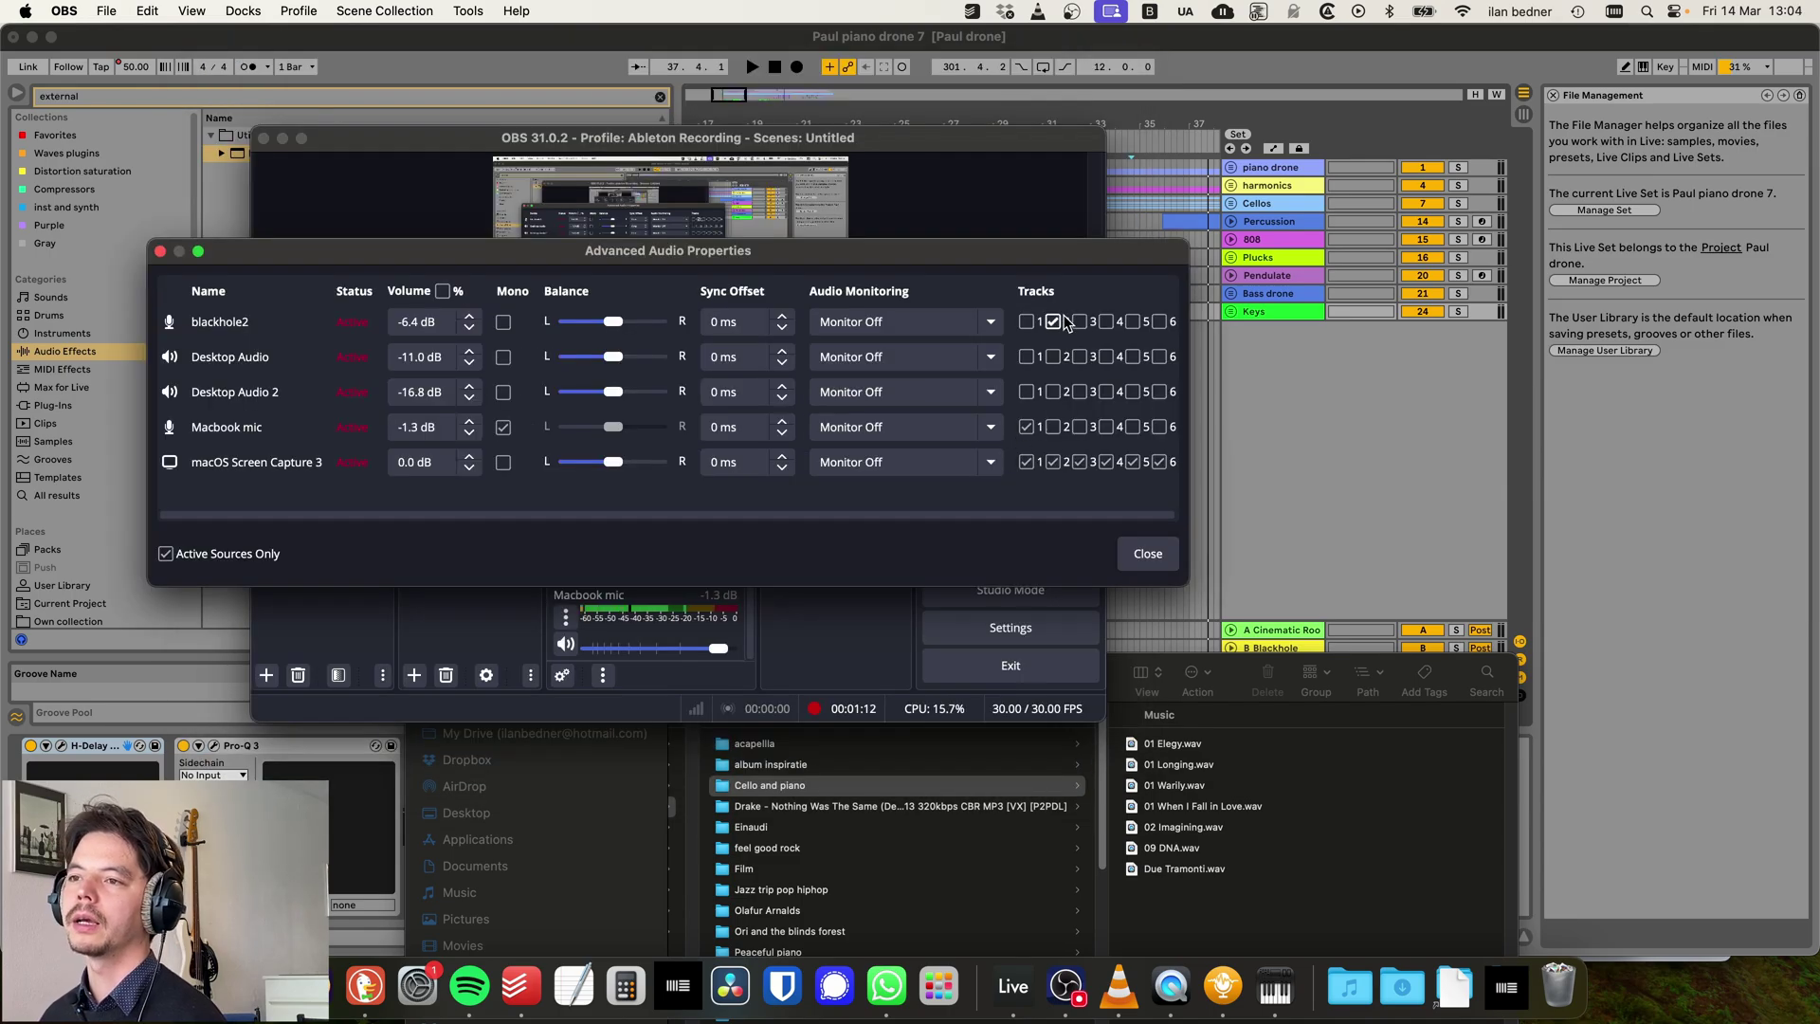
pyautogui.click(1147, 557)
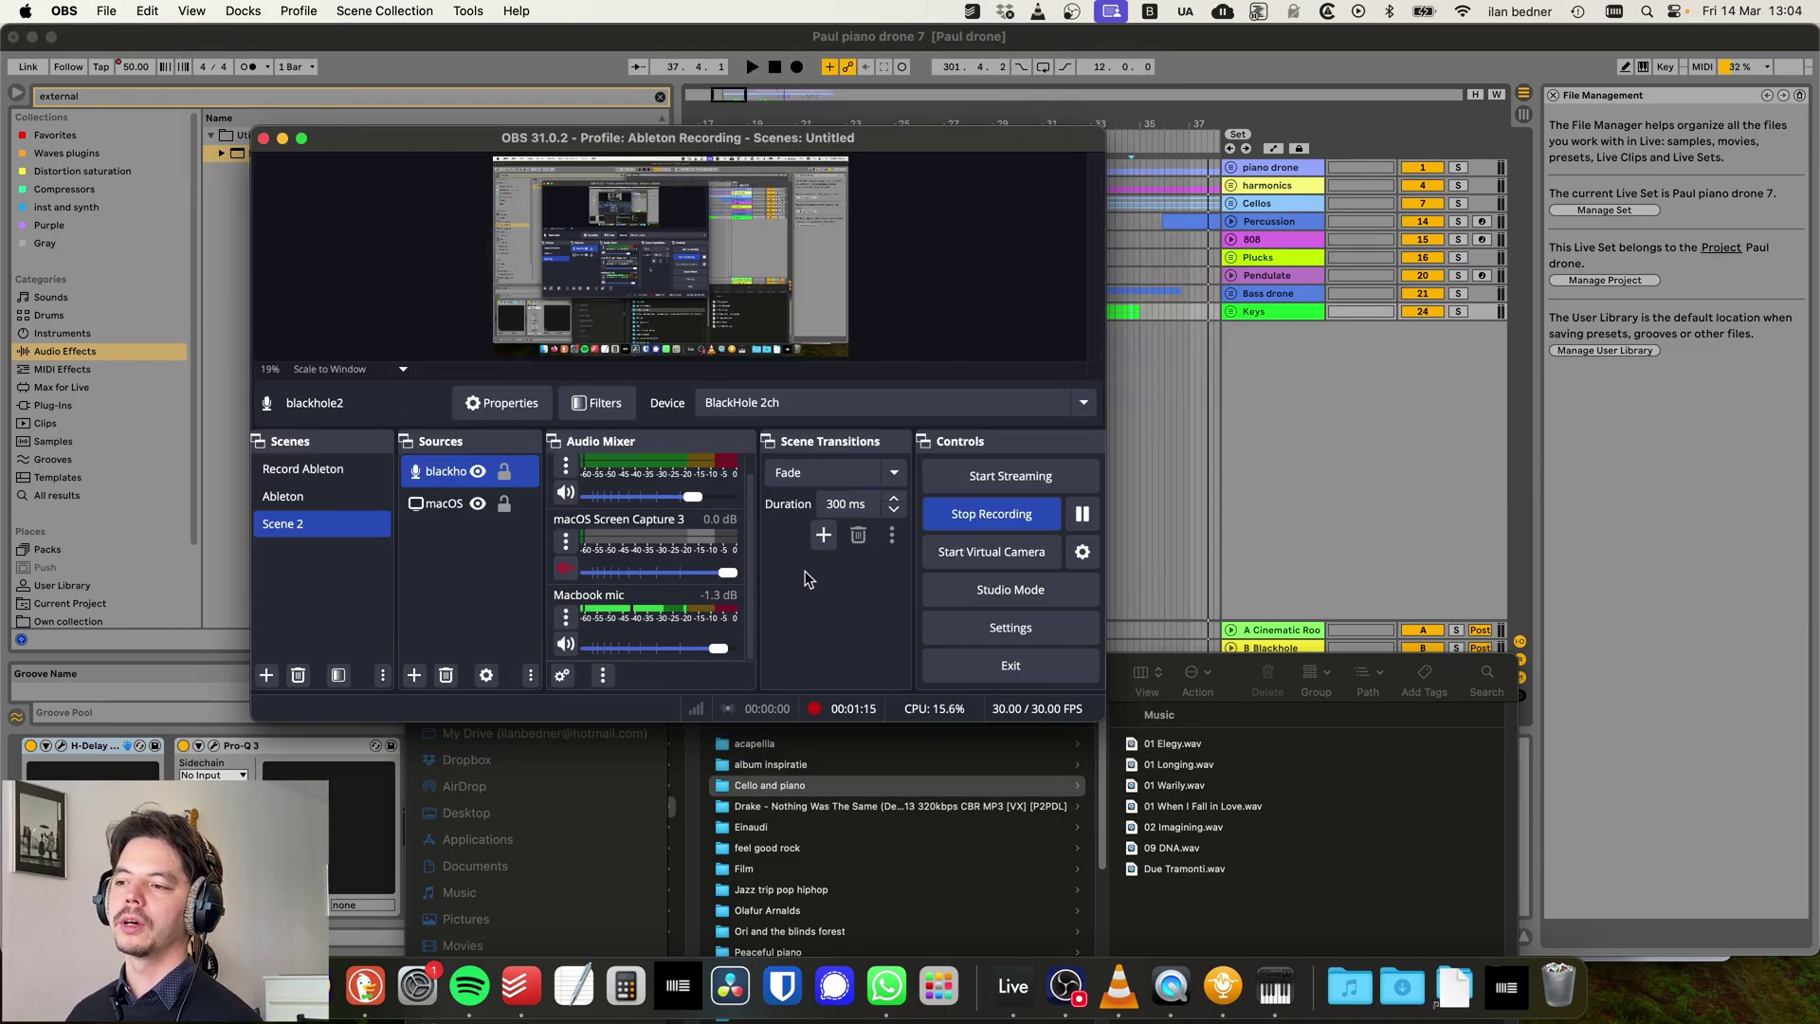